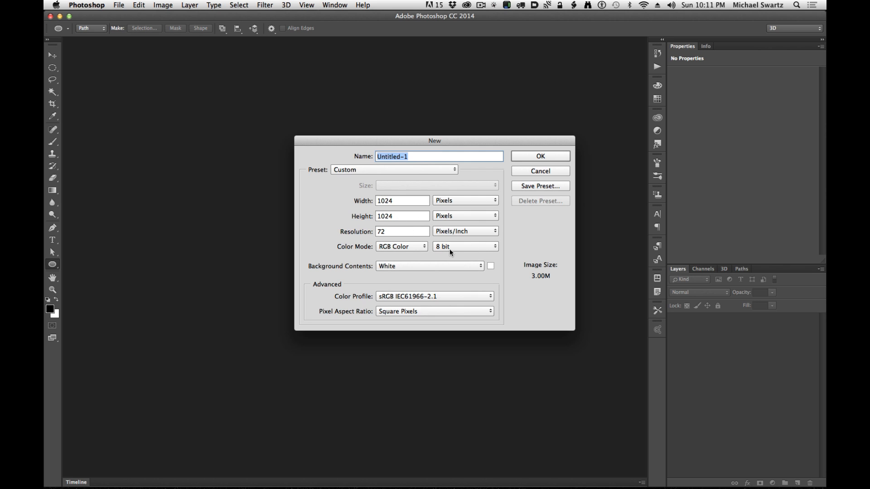
Step: Create a 1024 x 1024 px RGB document with a white background and add a horizontal guide at 50%
{"action": "left_click", "coordinate": [545, 156]}
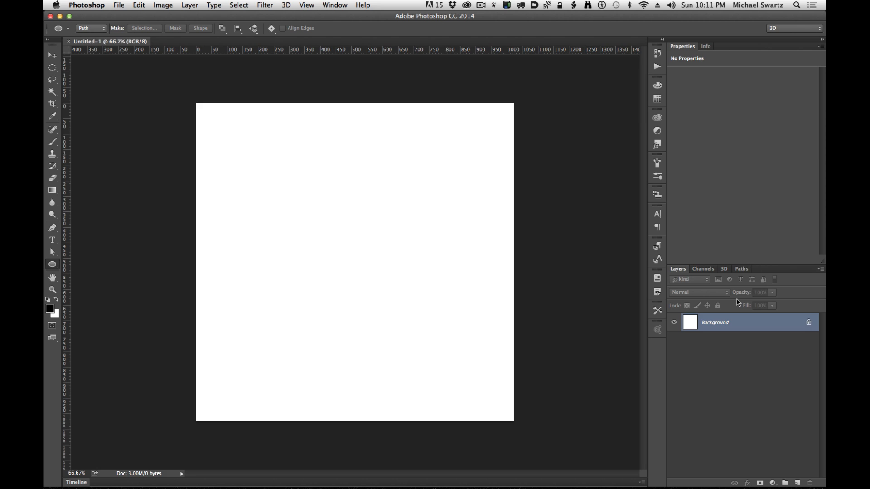
{"action": "left_click", "coordinate": [324, 5]}
{"action": "mouse_move", "coordinate": [307, 5]}
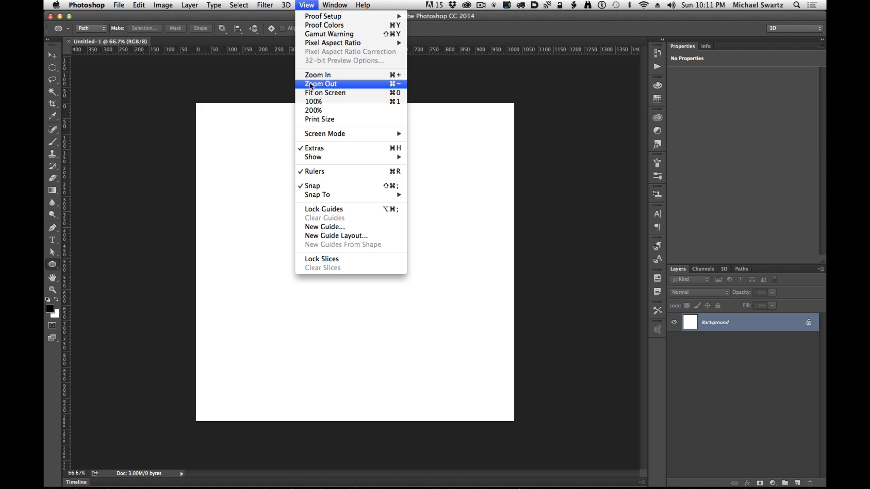
{"action": "left_click", "coordinate": [320, 228]}
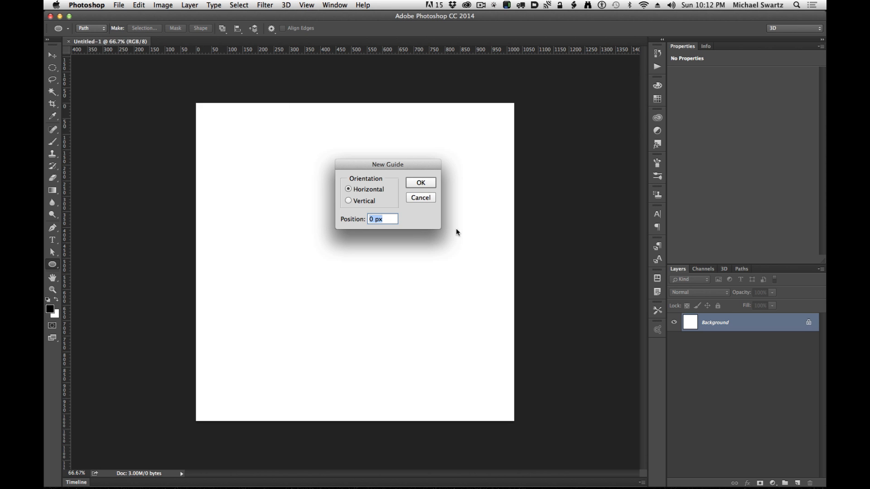
{"action": "type", "text": "50"}
{"action": "left_click", "coordinate": [430, 183]}
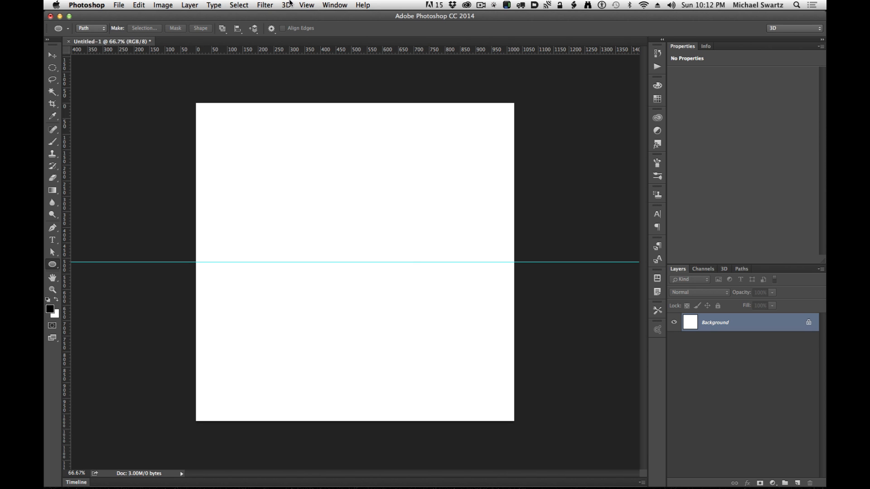
Step: Add a vertical guide at 50% of the canvas width
{"action": "left_click", "coordinate": [307, 5]}
{"action": "left_click", "coordinate": [370, 227]}
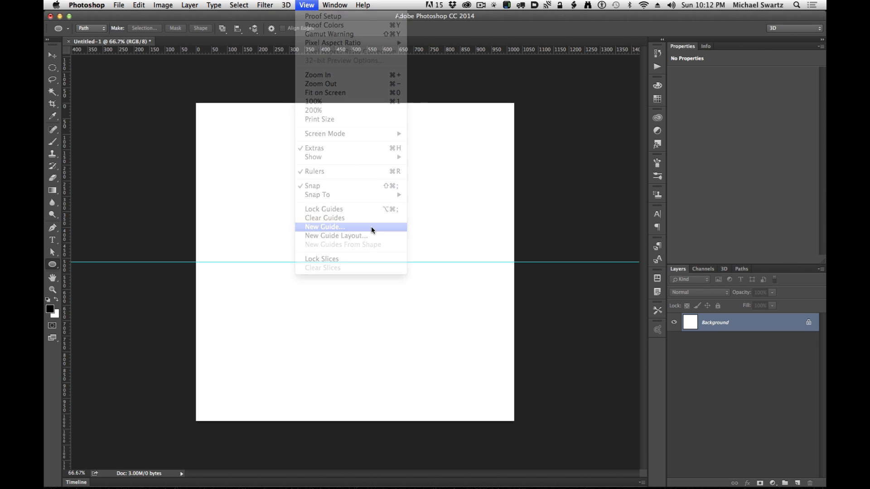
{"action": "type", "text": "50"}
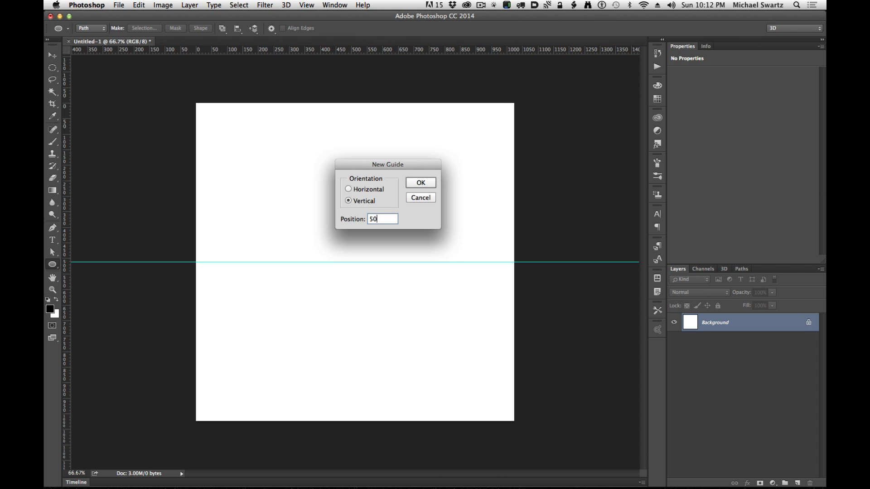
{"action": "key", "text": "Return"}
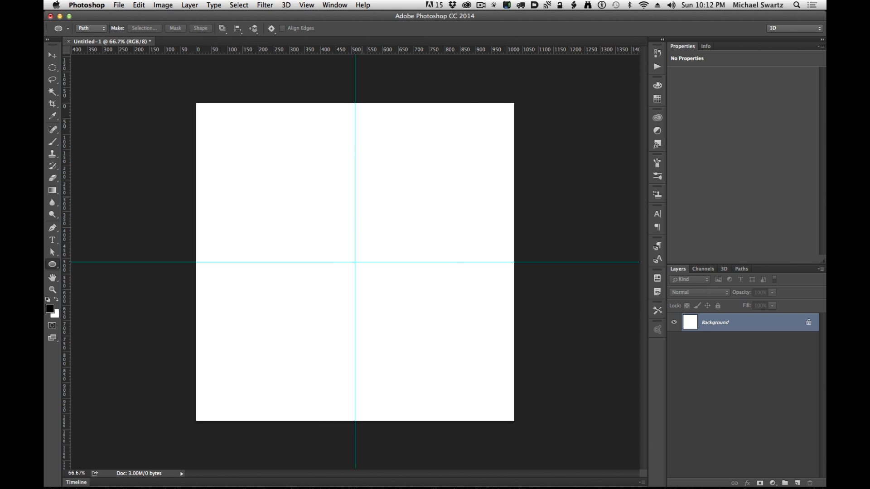
Step: Add a Solid Color fill layer in light warm grey, c8bfbf
{"action": "left_click", "coordinate": [772, 484]}
{"action": "left_click", "coordinate": [780, 324]}
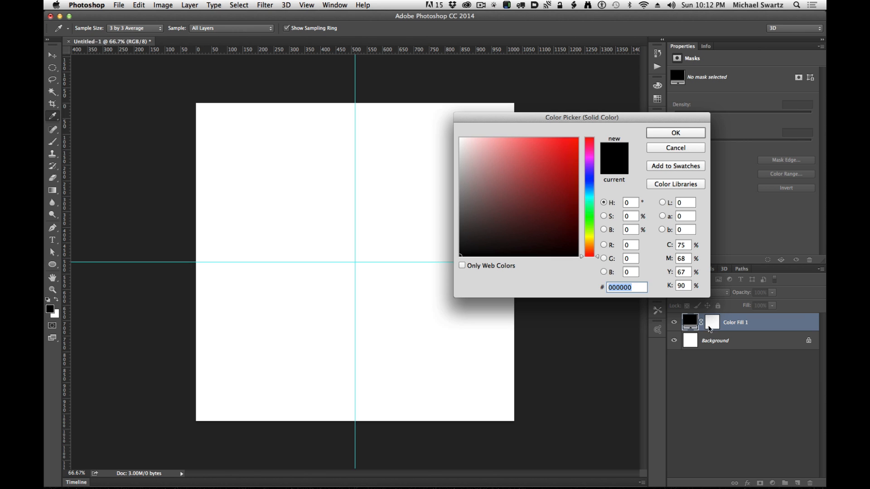
{"action": "left_click_drag", "start_coordinate": [481, 161], "coordinate": [464, 163]}
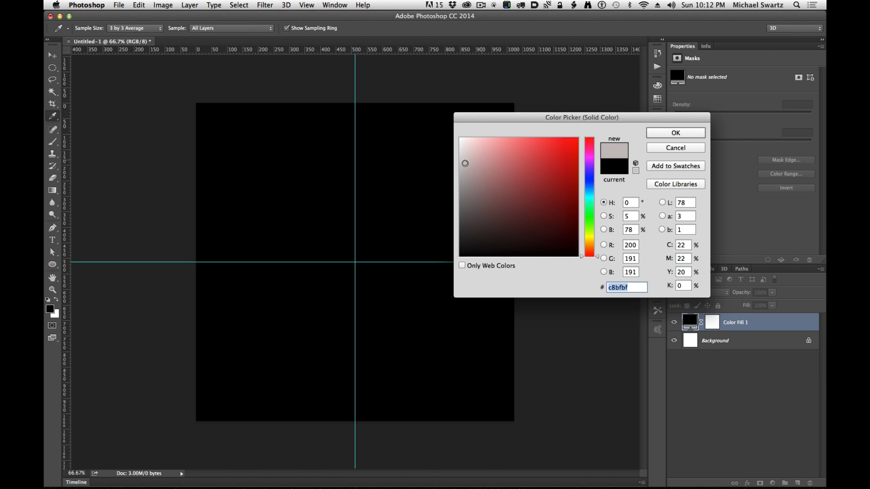
{"action": "left_click", "coordinate": [675, 133]}
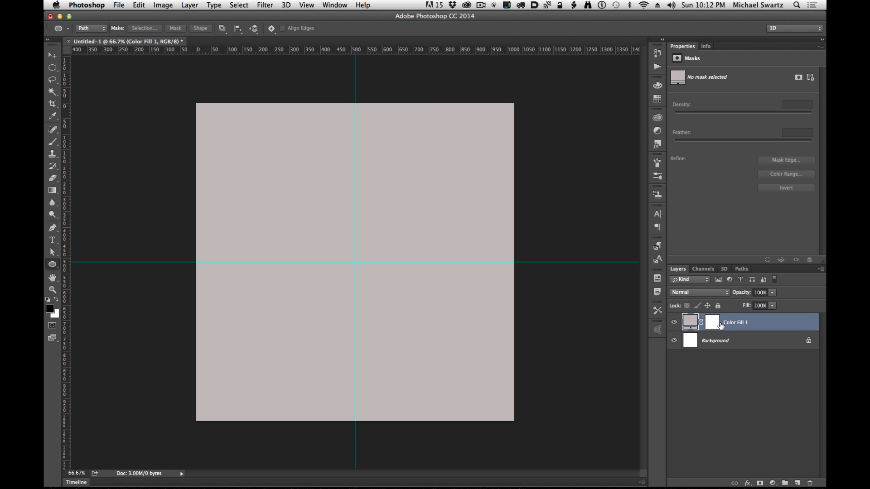
Step: Delete the layer mask of the color fill layer and remove the Background layer
{"action": "right_click", "coordinate": [715, 323]}
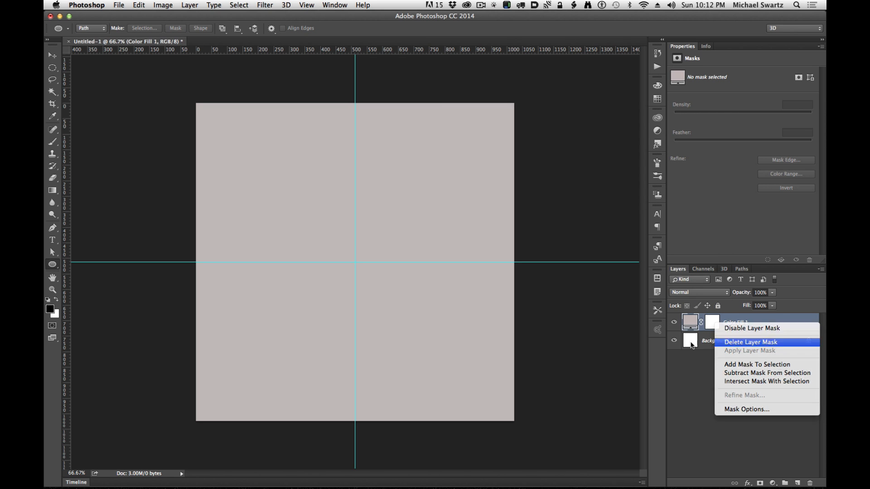
{"action": "left_click", "coordinate": [751, 342]}
{"action": "left_click_drag", "start_coordinate": [720, 344], "coordinate": [810, 483]}
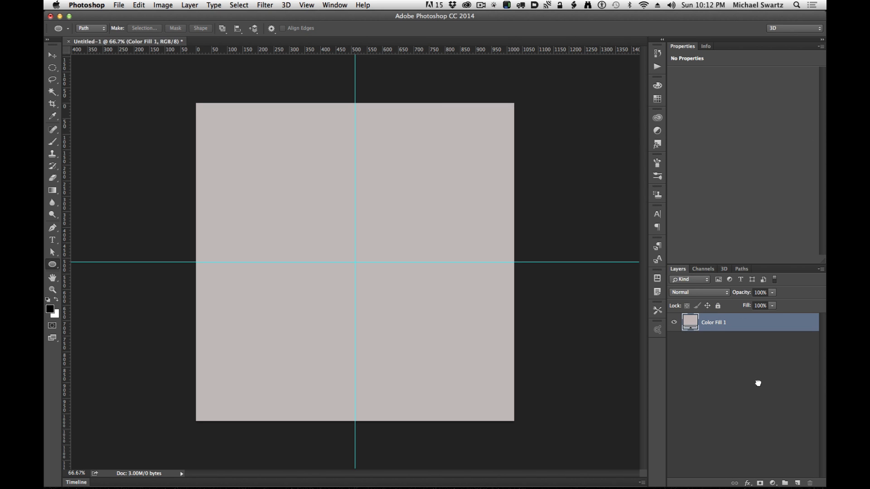
Step: Rename the color fill layer as bg_color
{"action": "double_click", "coordinate": [713, 324]}
{"action": "type", "text": "bg_color"}
{"action": "key", "text": "Return"}
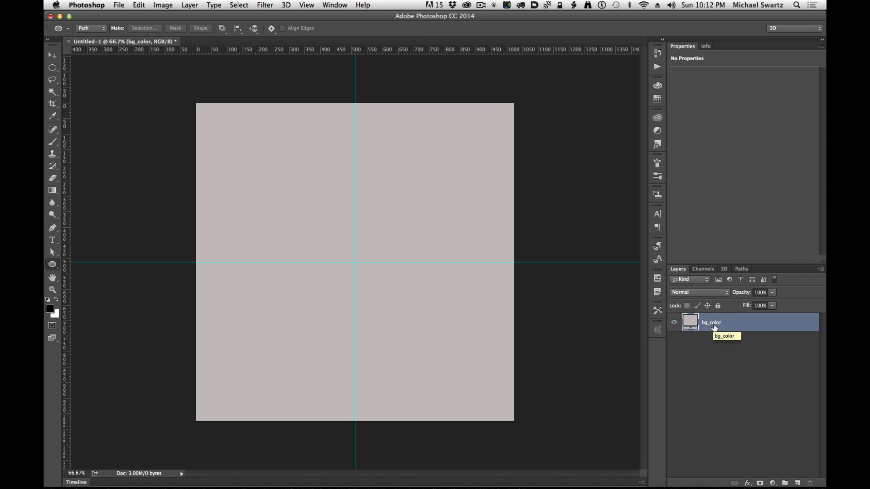
{"action": "double_click", "coordinate": [691, 324]}
{"action": "mouse_move", "coordinate": [533, 184]}
{"action": "left_mouse_down"}
{"action": "mouse_move", "coordinate": [541, 153]}
{"action": "mouse_move", "coordinate": [485, 231]}
{"action": "mouse_move", "coordinate": [540, 188]}
{"action": "left_mouse_up"}
{"action": "left_click", "coordinate": [681, 147]}
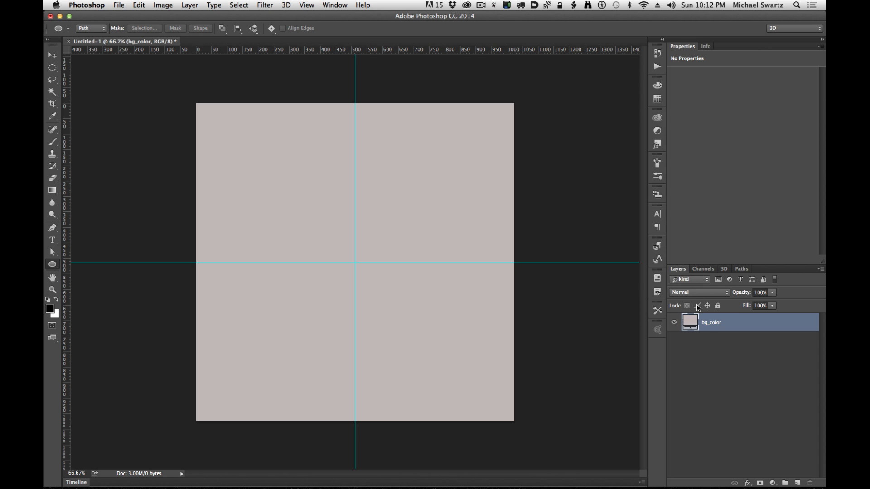
Step: Draw a black circle about 860 px wide from the guides' intersection, using the Ellipse tool in Shape mode
{"action": "left_click", "coordinate": [53, 266]}
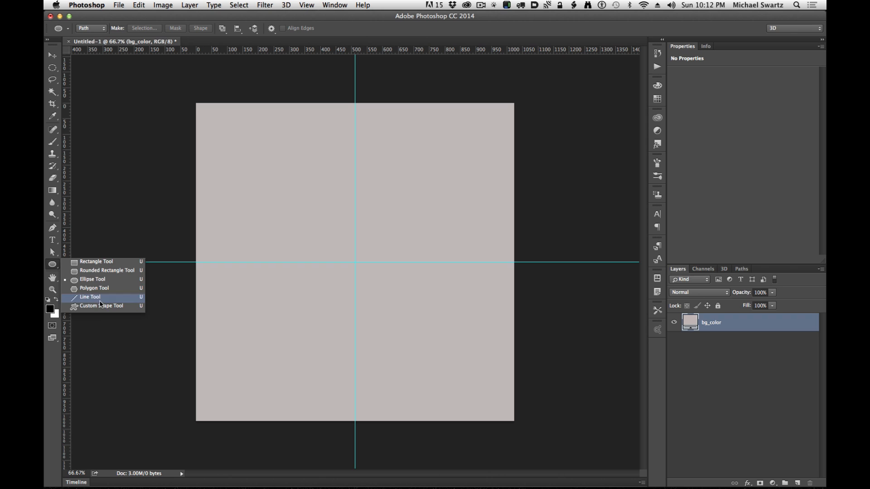
{"action": "left_click", "coordinate": [70, 282]}
{"action": "left_click", "coordinate": [89, 30]}
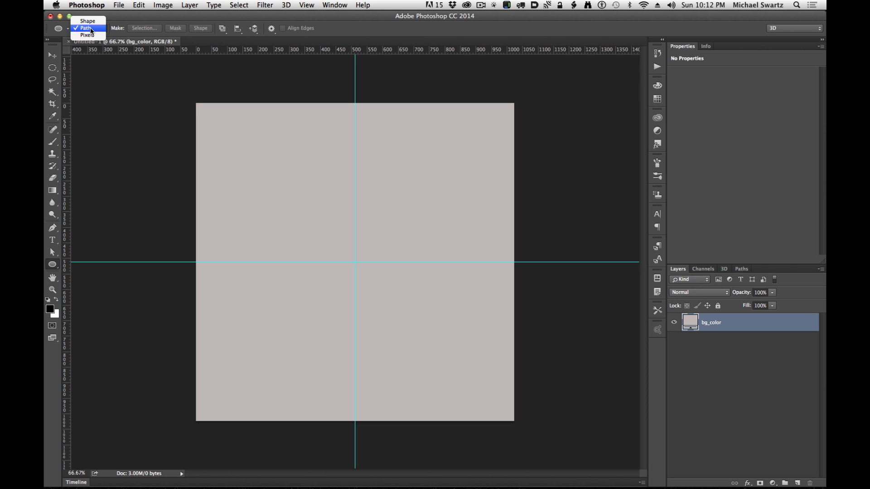
{"action": "left_click", "coordinate": [88, 21]}
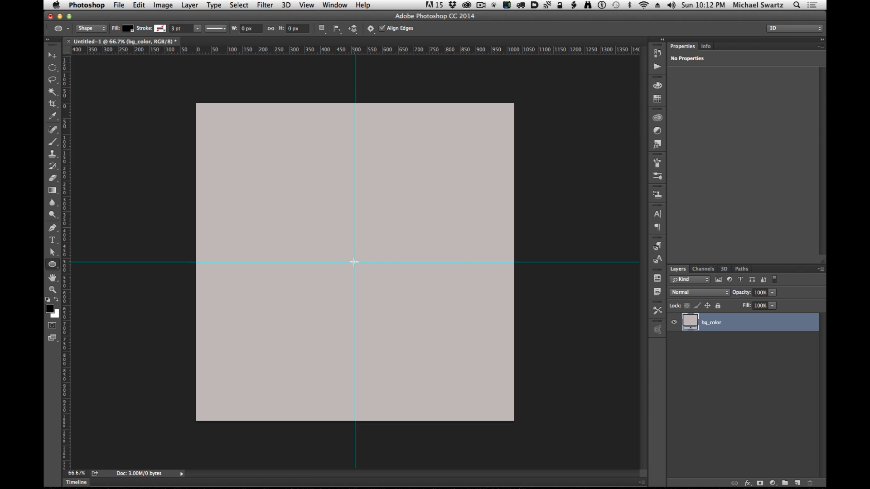
{"action": "left_click_drag", "start_coordinate": [355, 262], "coordinate": [569, 396]}
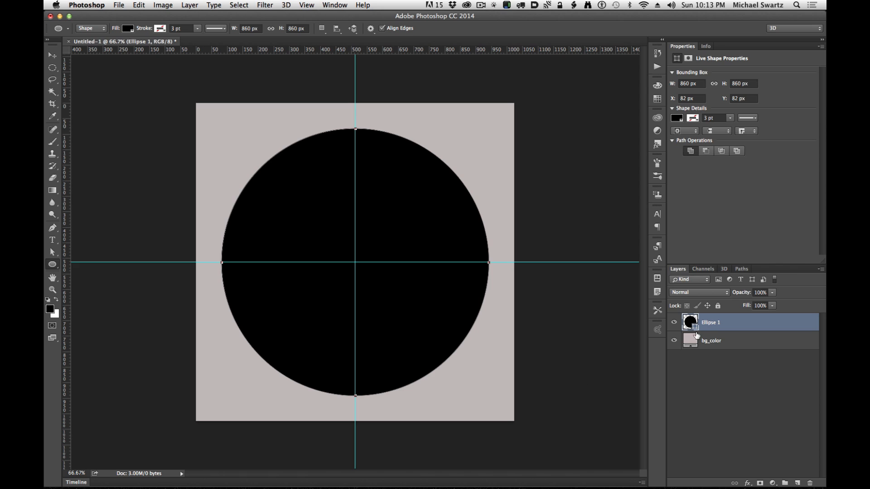
Step: Rename the circle's shape layer as iris_color
{"action": "double_click", "coordinate": [704, 322]}
{"action": "type", "text": "iris_+c"}
{"action": "type", "text": "lor"}
{"action": "key", "text": "Return"}
Step: Try a red fill on the iris_color circle, and restore its black fill
{"action": "left_click", "coordinate": [678, 118]}
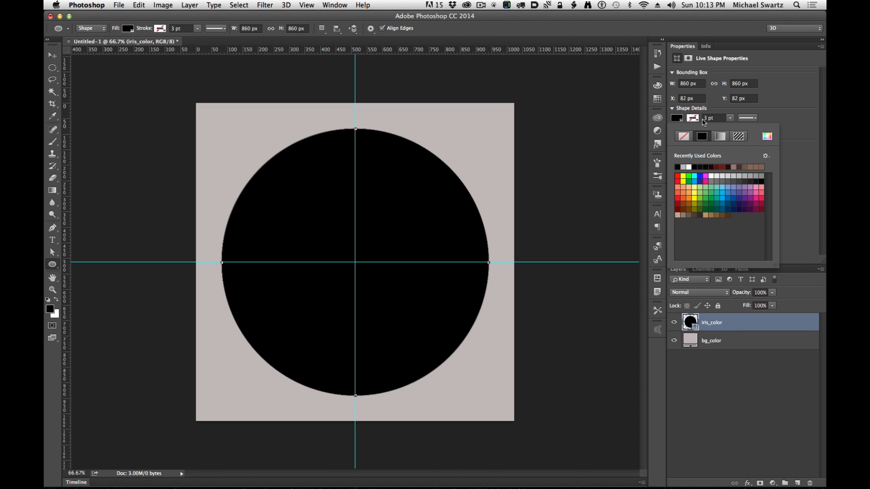
{"action": "left_click", "coordinate": [678, 177]}
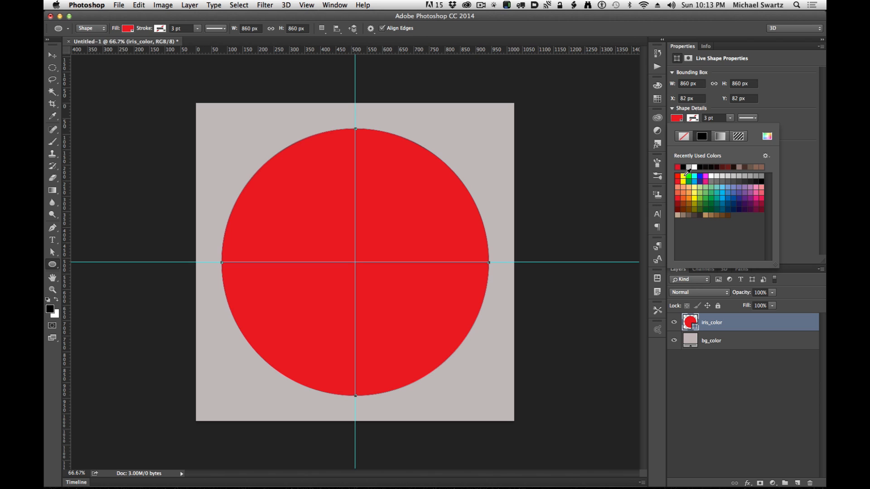
{"action": "left_click", "coordinate": [681, 120]}
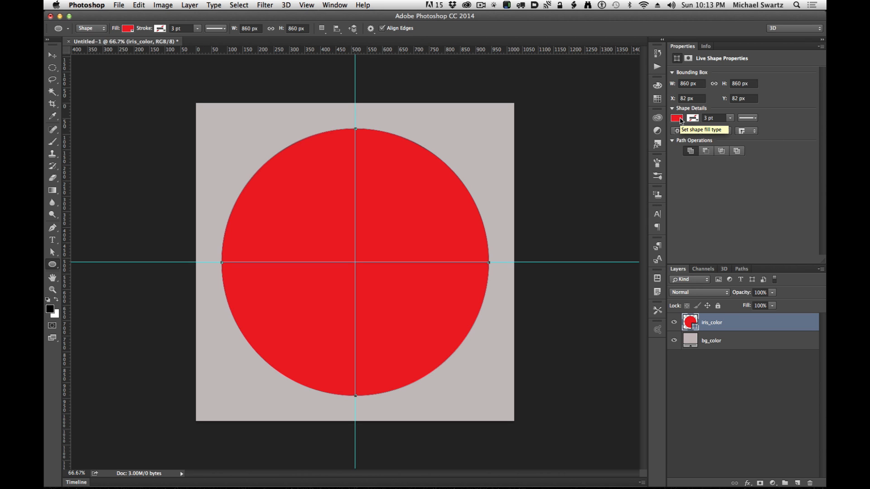
{"action": "left_click", "coordinate": [681, 120]}
{"action": "left_click", "coordinate": [680, 167]}
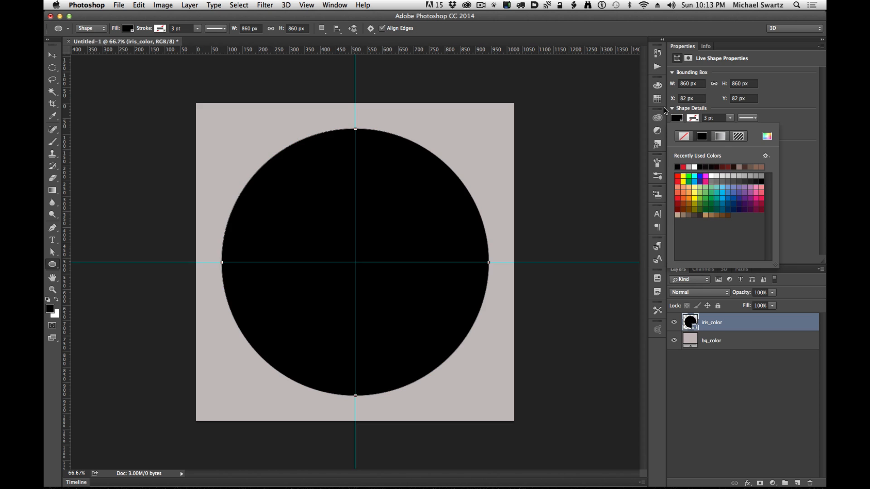
{"action": "left_click", "coordinate": [680, 120]}
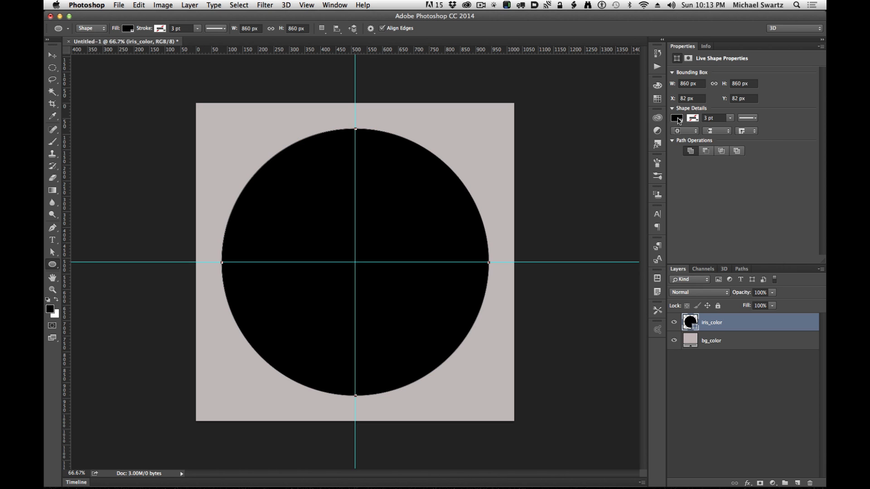
Step: Set the iris_color layer's fill opacity to 0% and apply an orange Color Overlay, e49702
{"action": "double_click", "coordinate": [757, 326]}
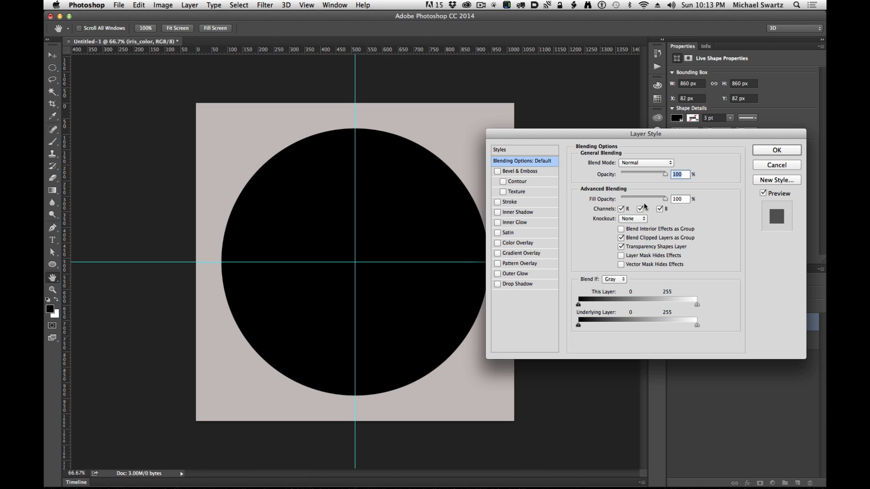
{"action": "left_click_drag", "start_coordinate": [664, 199], "coordinate": [548, 198]}
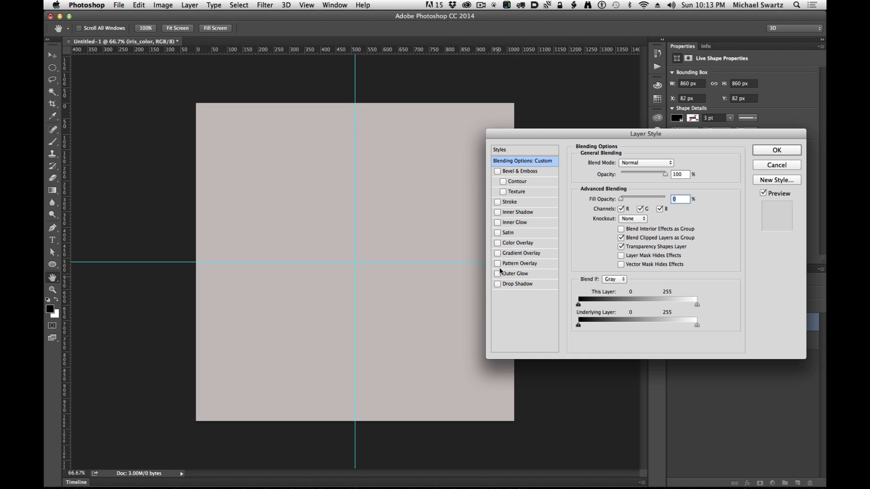
{"action": "left_click", "coordinate": [506, 244]}
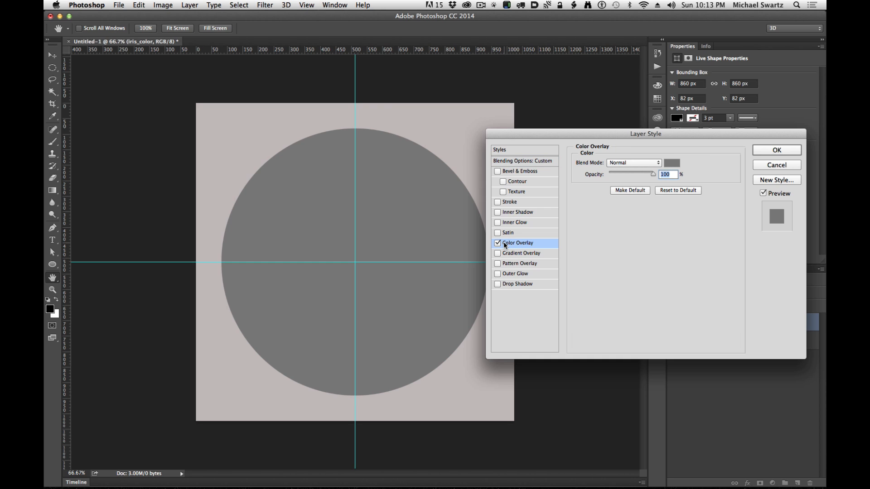
{"action": "left_click", "coordinate": [672, 164]}
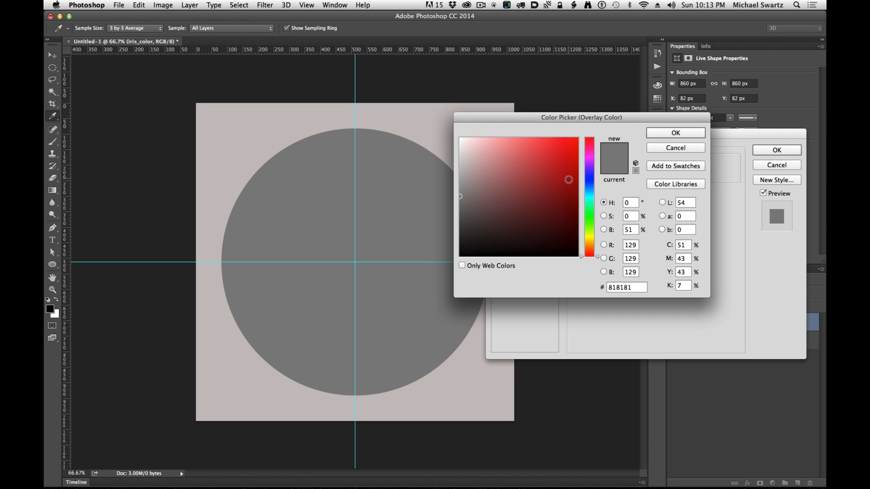
{"action": "left_click", "coordinate": [594, 246]}
{"action": "mouse_move", "coordinate": [570, 165]}
{"action": "left_mouse_down"}
{"action": "mouse_move", "coordinate": [574, 154]}
{"action": "mouse_move", "coordinate": [597, 152]}
{"action": "mouse_move", "coordinate": [598, 246]}
{"action": "mouse_move", "coordinate": [577, 151]}
{"action": "left_mouse_up"}
{"action": "left_click", "coordinate": [589, 148]}
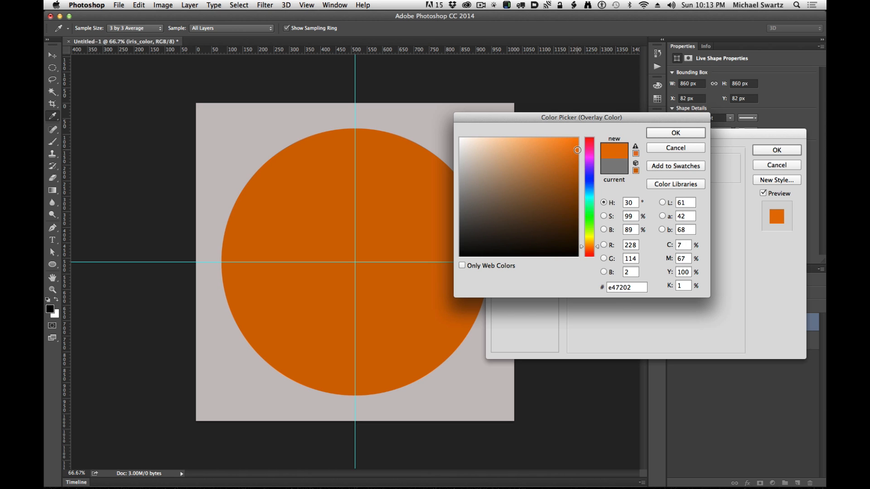
{"action": "left_click_drag", "start_coordinate": [591, 248], "coordinate": [592, 247]}
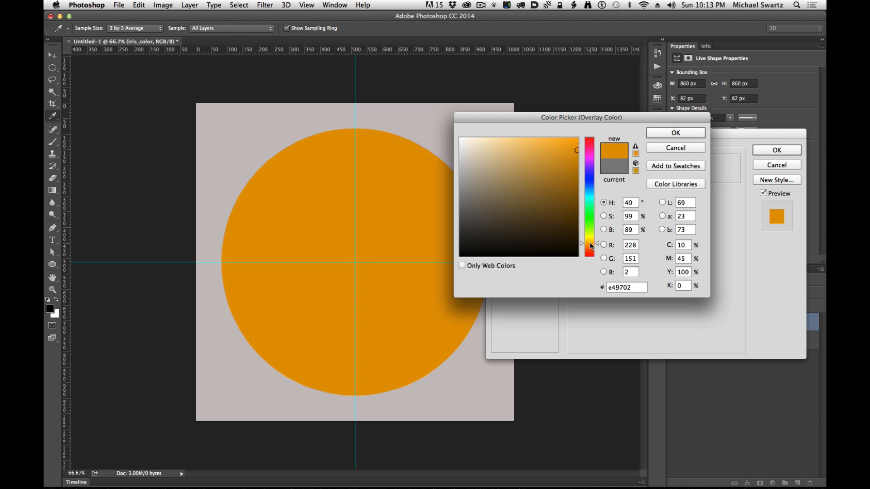
{"action": "left_click", "coordinate": [669, 133]}
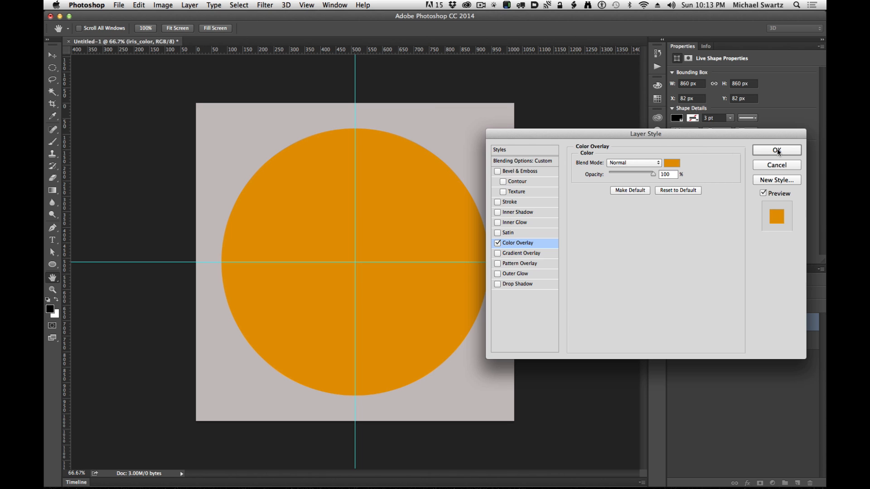
{"action": "left_click", "coordinate": [776, 150]}
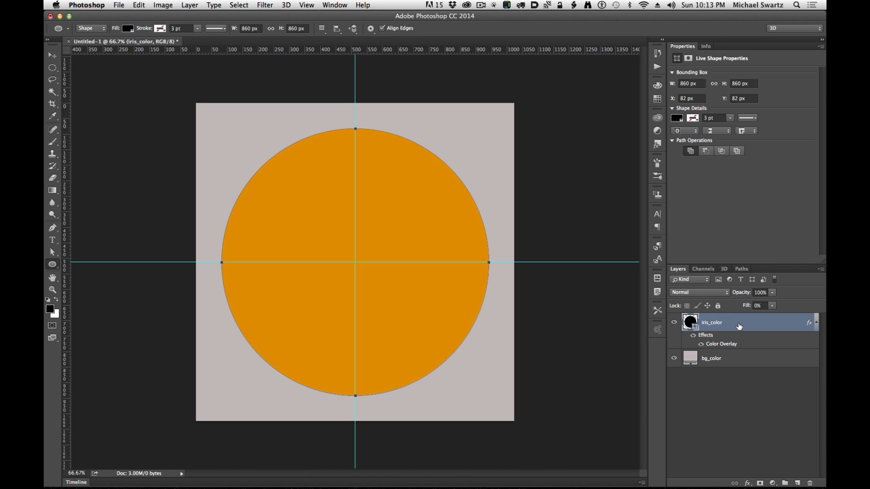
Step: Duplicate the iris_color layer and rename the copy as iris_edge_gradients_01
{"action": "key", "text": "super+j"}
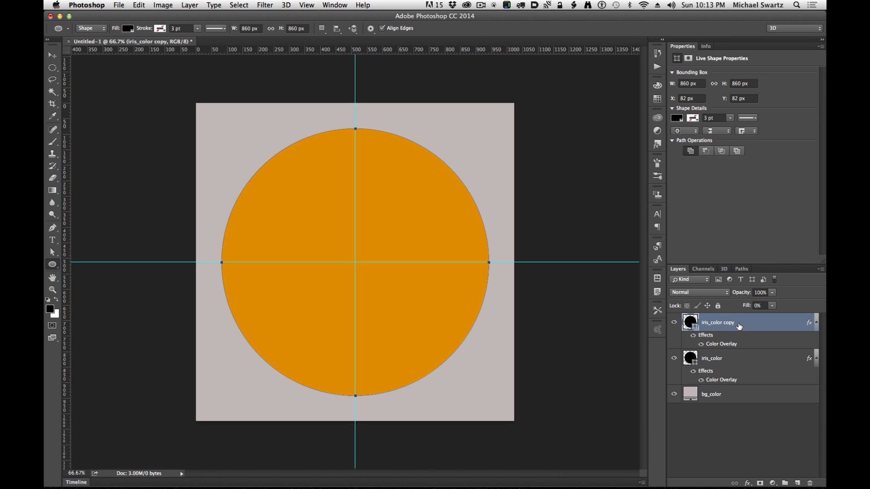
{"action": "double_click", "coordinate": [715, 326]}
{"action": "left_click", "coordinate": [711, 323]}
{"action": "key", "text": "shift+super+Right"}
{"action": "type", "text": "edge_gradients_01"}
{"action": "key", "text": "Return"}
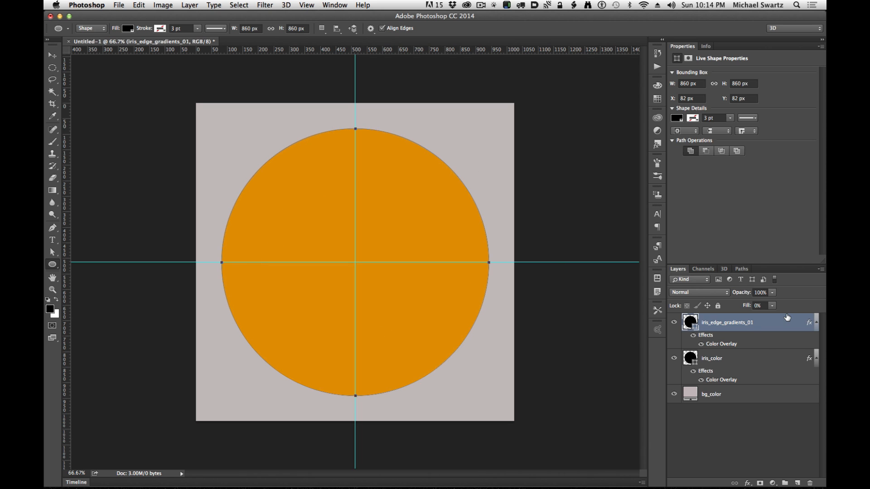
Step: Turn off the Color Overlay effect in the layer style of iris_edge_gradients_01
{"action": "double_click", "coordinate": [779, 327]}
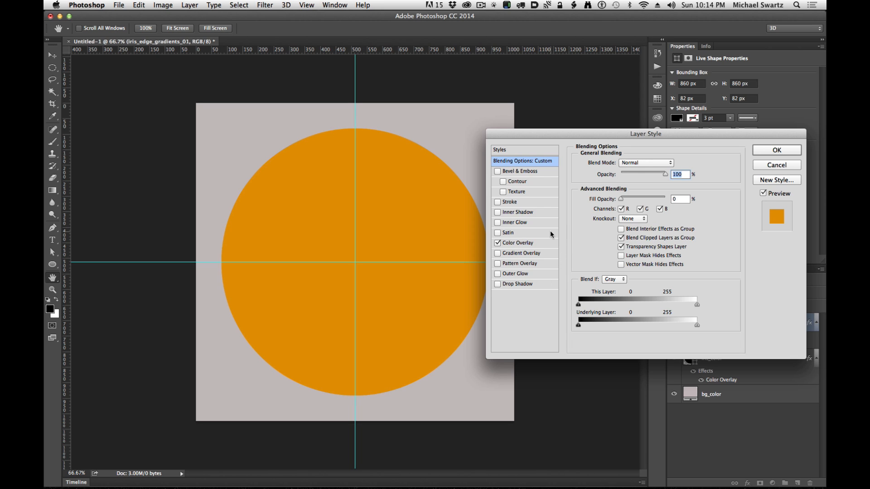
{"action": "left_click", "coordinate": [507, 244]}
{"action": "left_click", "coordinate": [498, 243]}
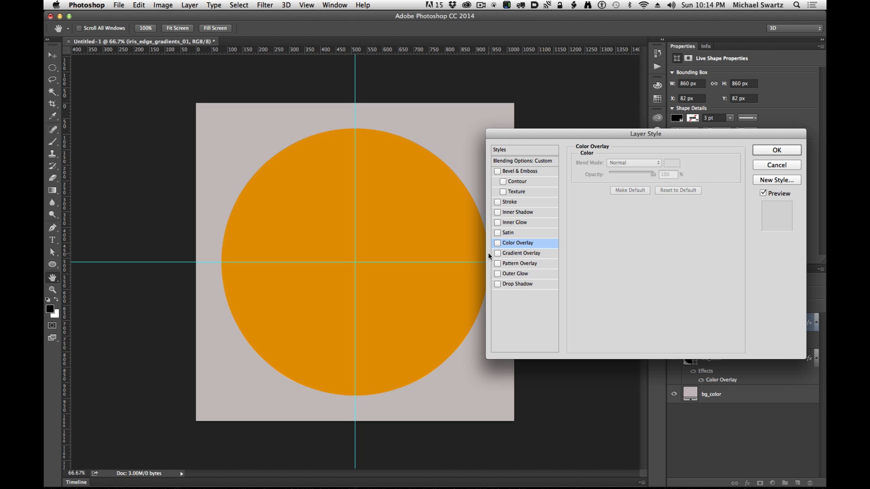
Step: Add a radial Gradient Overlay to iris_edge_gradients_01 using the Foreground to Transparent preset
{"action": "left_click", "coordinate": [510, 254]}
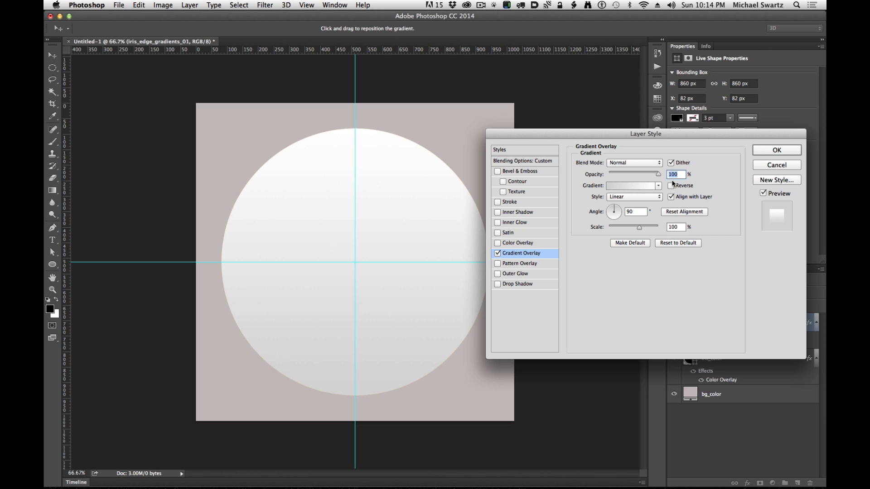
{"action": "left_click", "coordinate": [626, 196]}
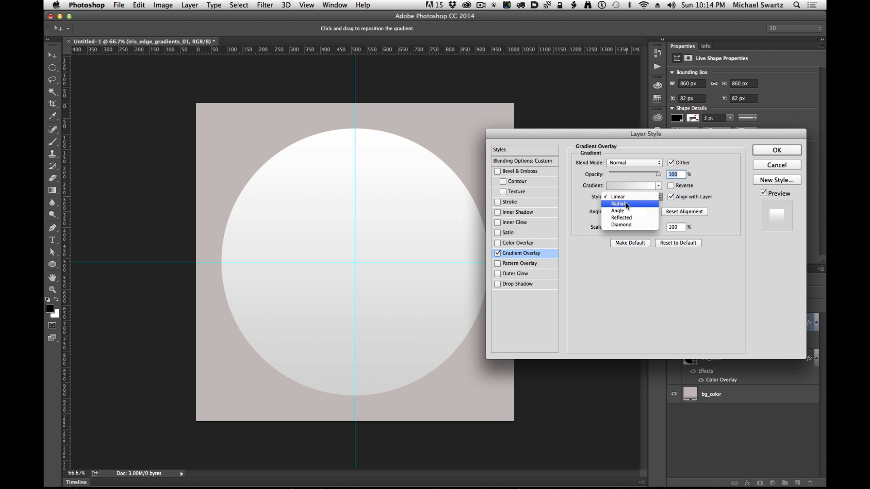
{"action": "left_click", "coordinate": [627, 204]}
{"action": "left_click", "coordinate": [640, 186]}
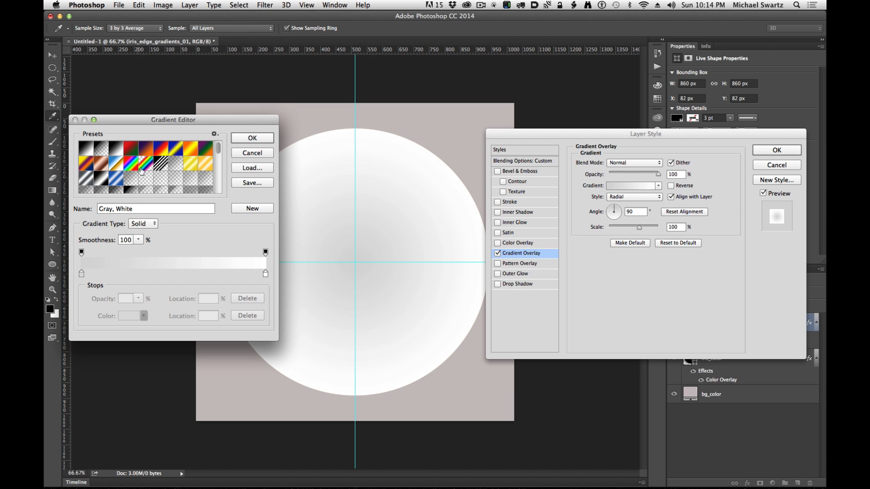
{"action": "left_click", "coordinate": [100, 150]}
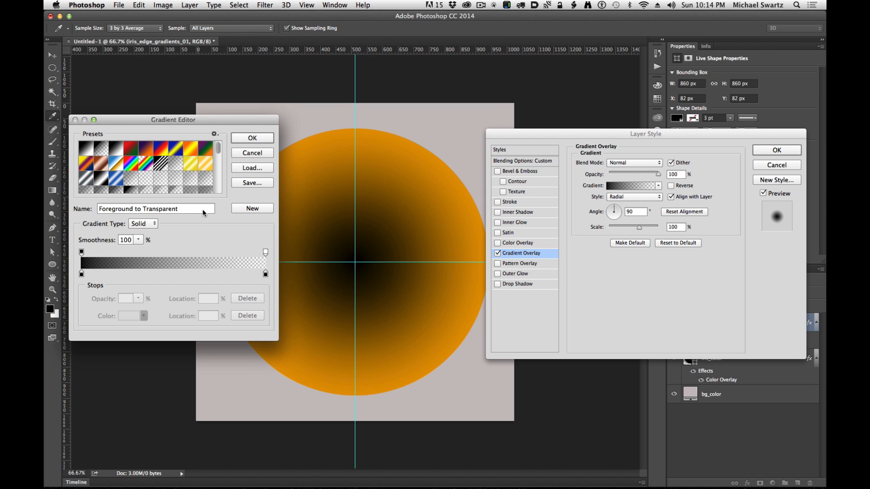
Step: Give the gradient black color stops at 51% and at its far end, and set the end opacity stop to 100%
{"action": "left_click_drag", "start_coordinate": [266, 274], "coordinate": [175, 275]}
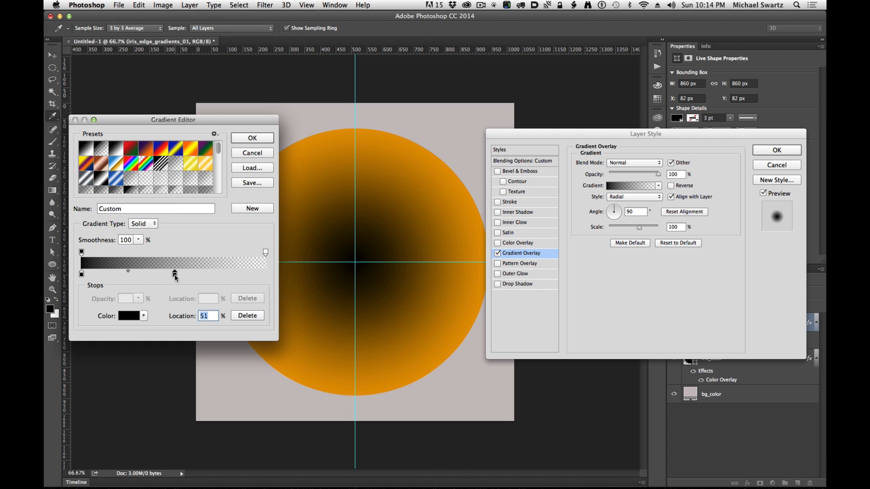
{"action": "left_click", "coordinate": [81, 275]}
{"action": "left_click_drag", "start_coordinate": [139, 275], "coordinate": [266, 274]}
{"action": "left_click", "coordinate": [266, 253]}
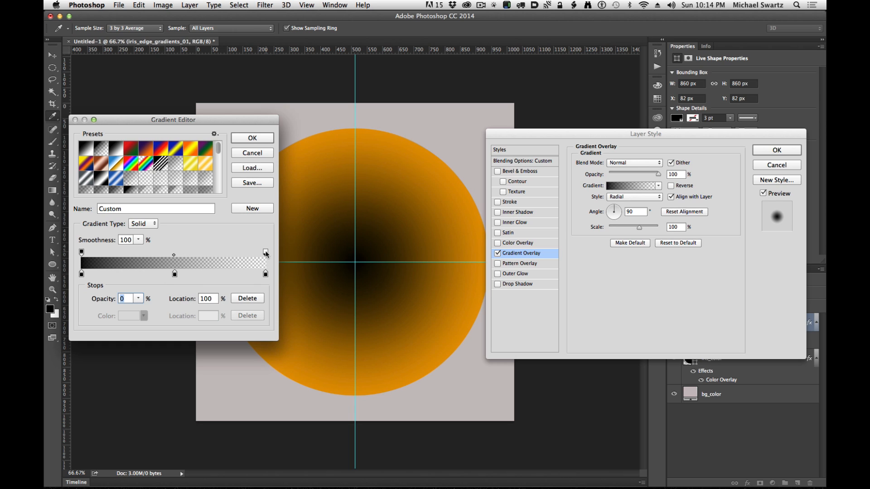
{"action": "left_click", "coordinate": [138, 299]}
{"action": "left_click_drag", "start_coordinate": [153, 309], "coordinate": [186, 309]}
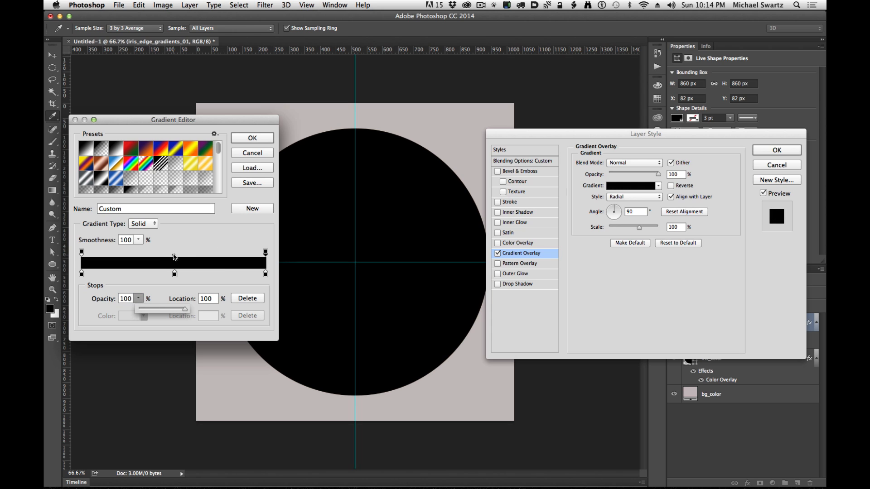
Step: Add an opacity stop at 51% with 0% opacity, move the middle color stop to 50%, and accept the gradient
{"action": "left_click_drag", "start_coordinate": [182, 258], "coordinate": [176, 258]}
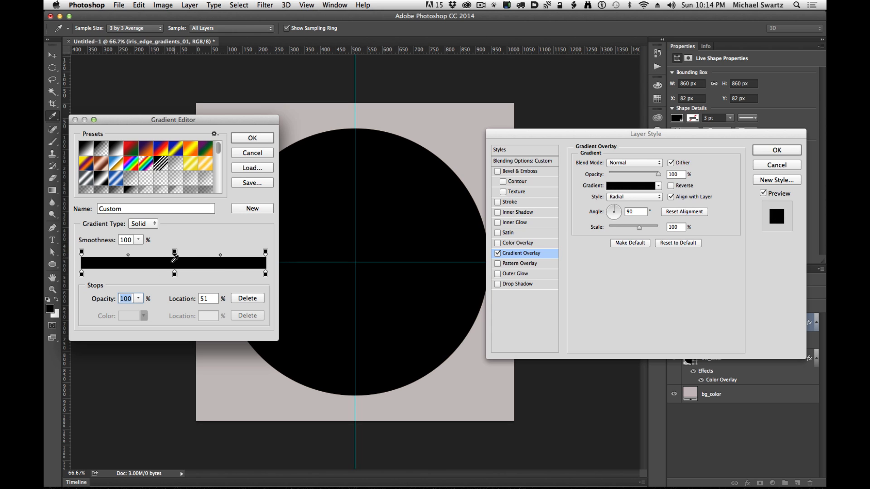
{"action": "left_click", "coordinate": [138, 299]}
{"action": "left_click_drag", "start_coordinate": [141, 309], "coordinate": [45, 316]}
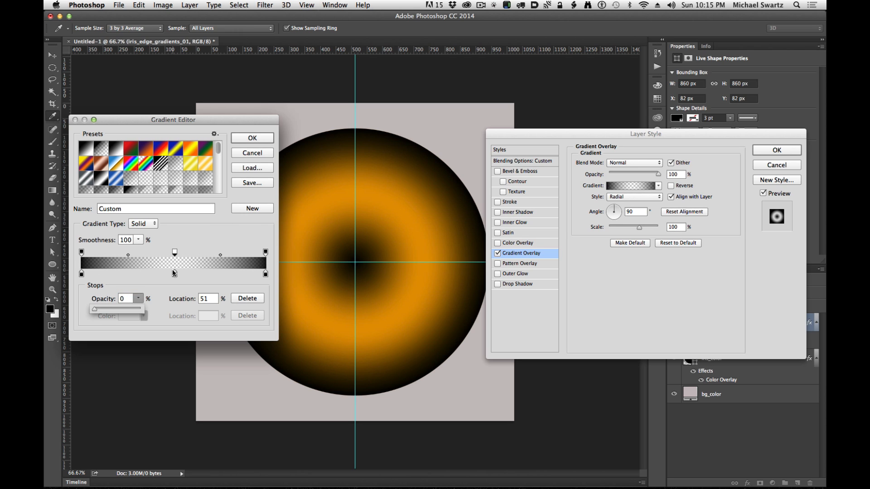
{"action": "left_click_drag", "start_coordinate": [175, 274], "coordinate": [171, 275]}
{"action": "left_click", "coordinate": [174, 275]}
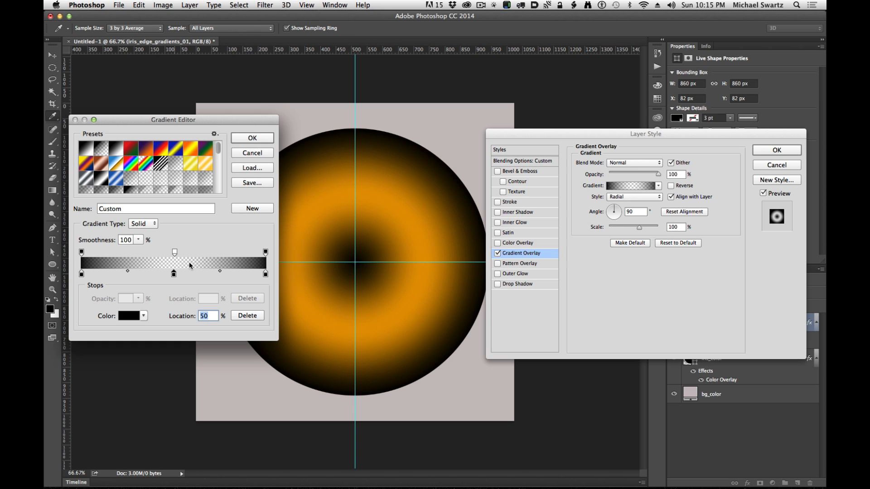
{"action": "left_click", "coordinate": [253, 139]}
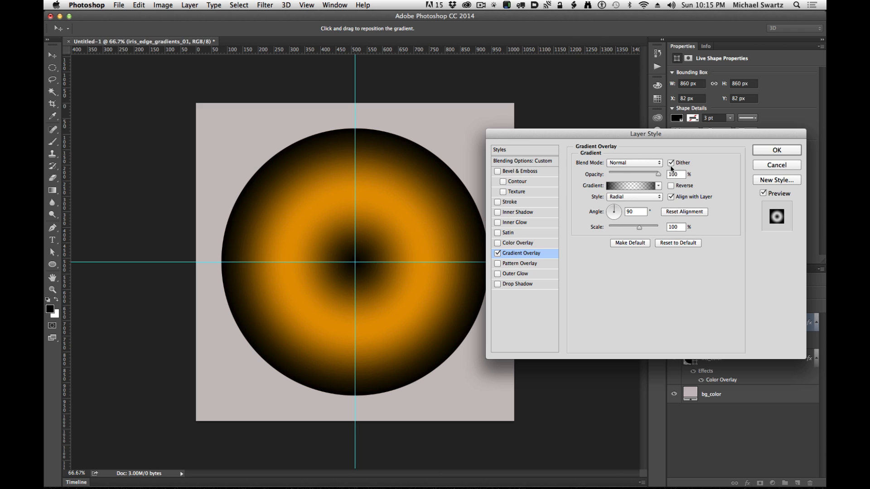
Step: Set the Gradient Overlay to Multiply blend mode at 60% opacity and apply the layer style
{"action": "left_click", "coordinate": [637, 163]}
{"action": "left_click", "coordinate": [624, 190]}
{"action": "left_click_drag", "start_coordinate": [658, 174], "coordinate": [638, 176]}
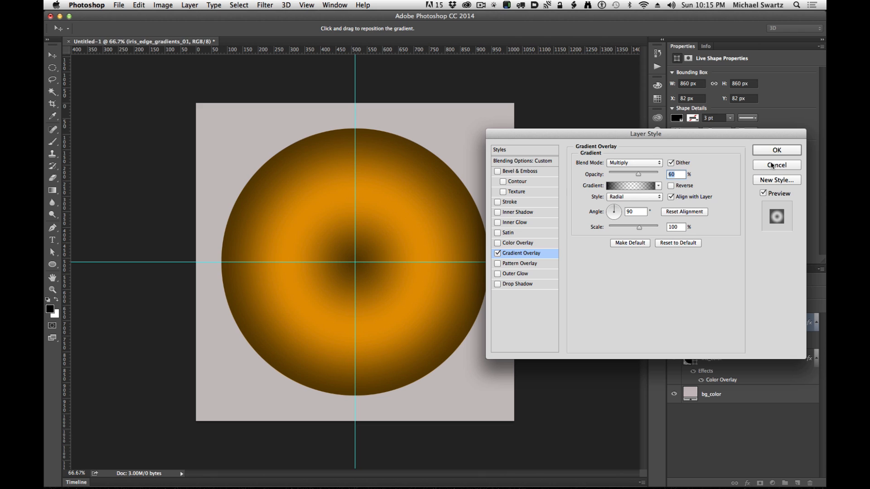
{"action": "left_click", "coordinate": [778, 150]}
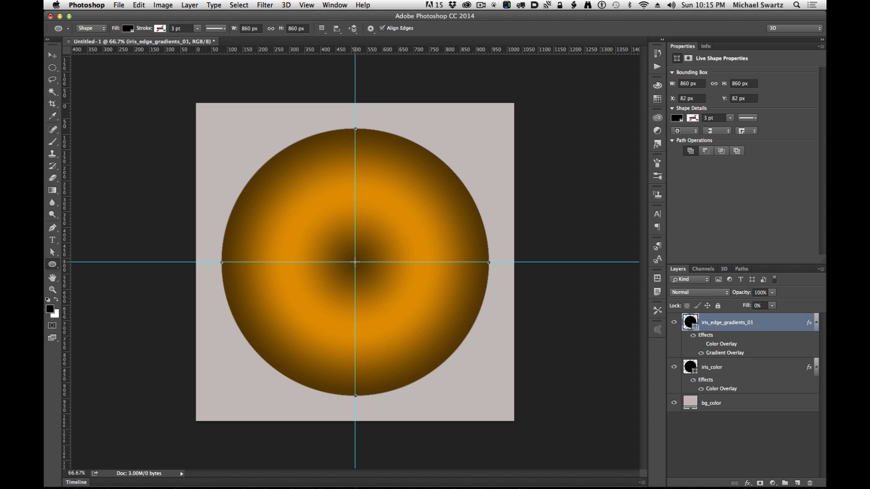
Step: Draw a black circle about 316 px wide centered on the guide intersection and name its layer pupil
{"action": "left_click_drag", "start_coordinate": [356, 262], "coordinate": [438, 310]}
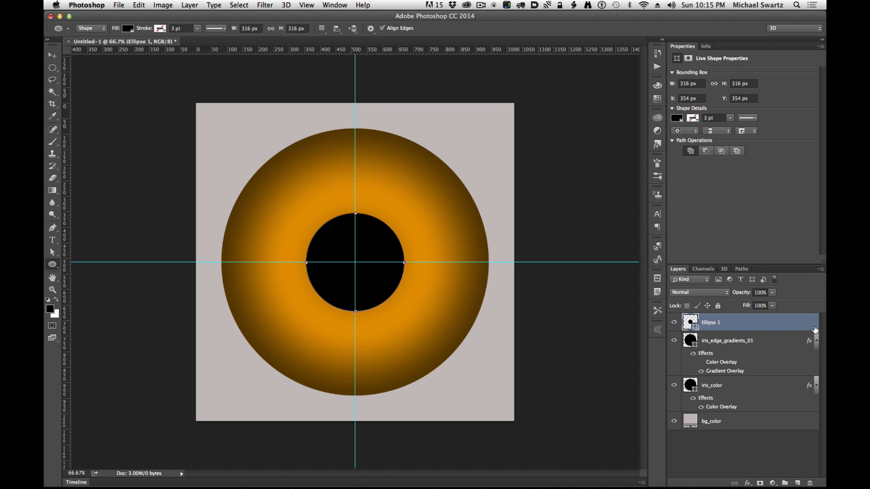
{"action": "double_click", "coordinate": [708, 323]}
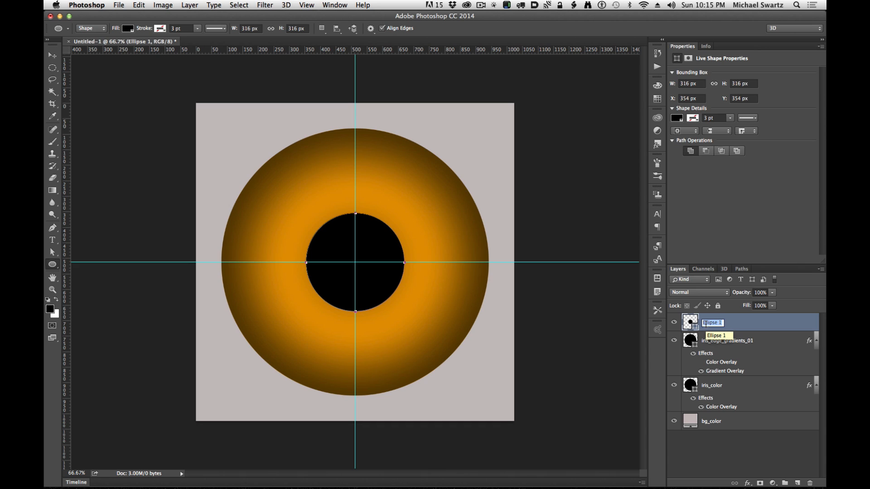
{"action": "type", "text": "pupil"}
{"action": "key", "text": "Return"}
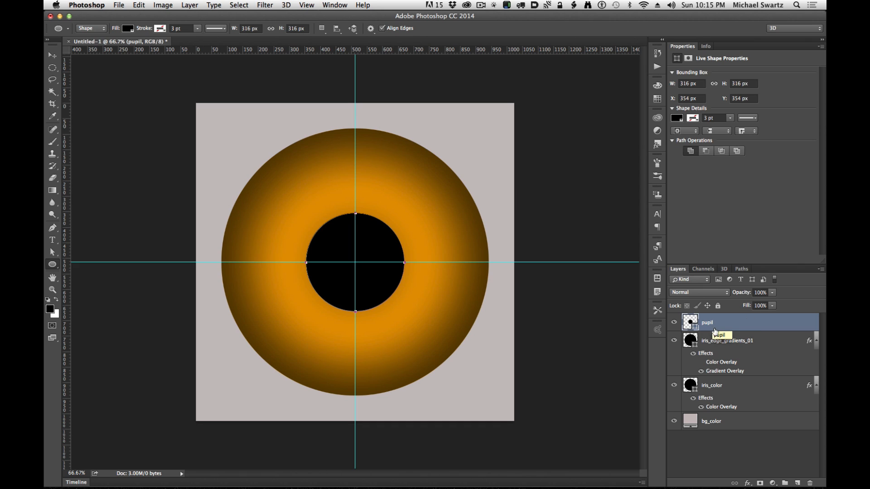
{"action": "key", "text": "v"}
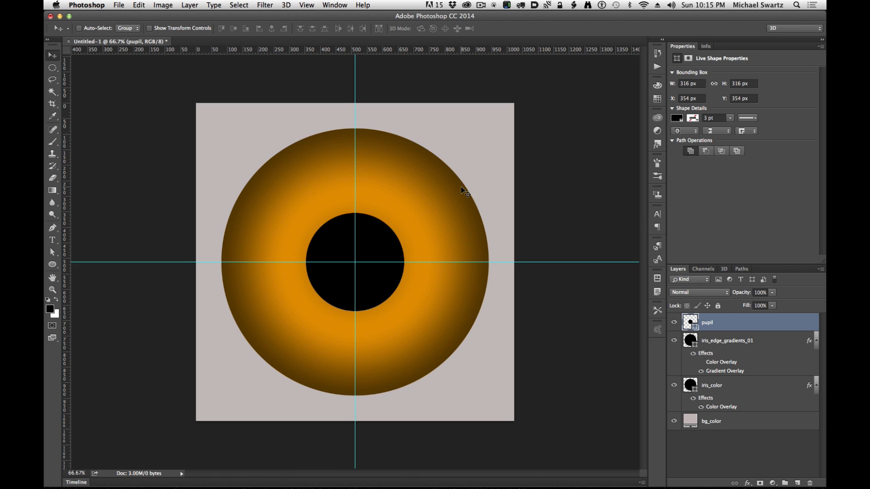
Step: Switch the Ellipse tool to Path mode and check the document's existing paths
{"action": "left_click", "coordinate": [53, 268]}
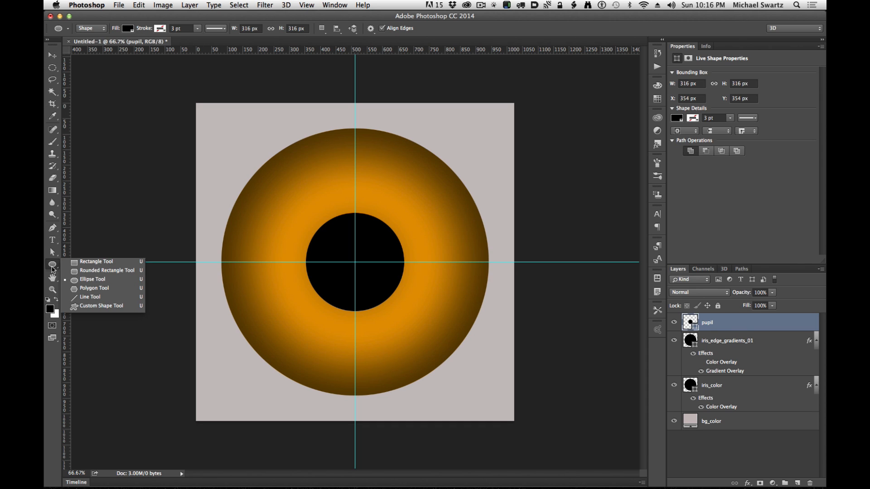
{"action": "left_click", "coordinate": [94, 283]}
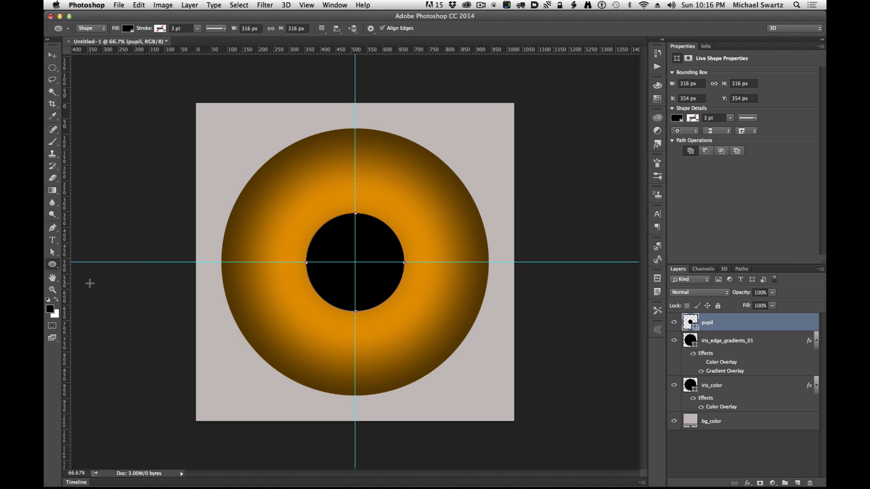
{"action": "left_click", "coordinate": [85, 30]}
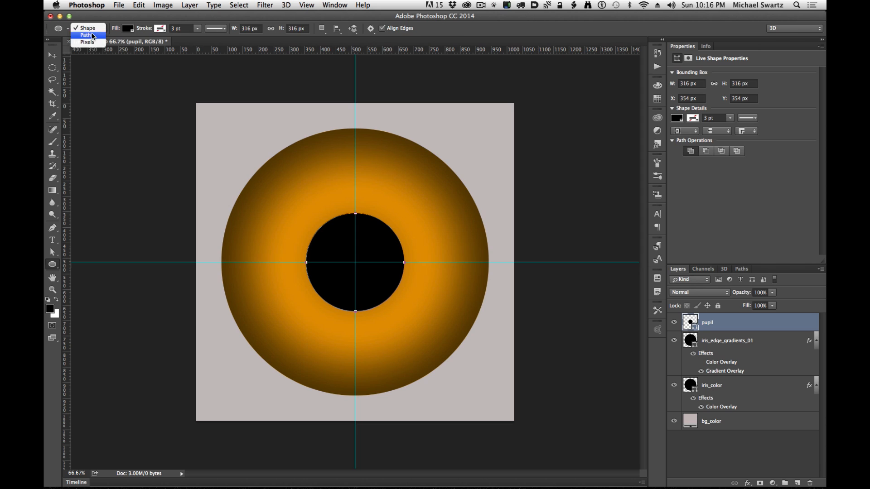
{"action": "left_click", "coordinate": [86, 35]}
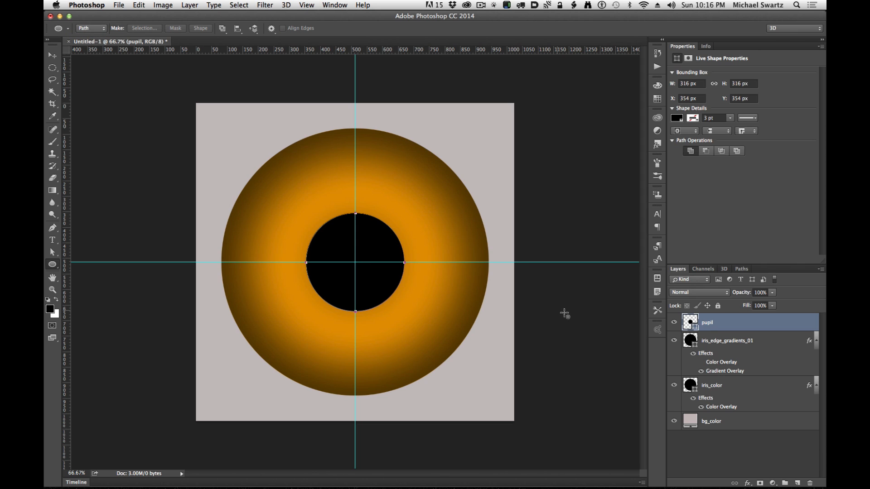
{"action": "left_click", "coordinate": [742, 269]}
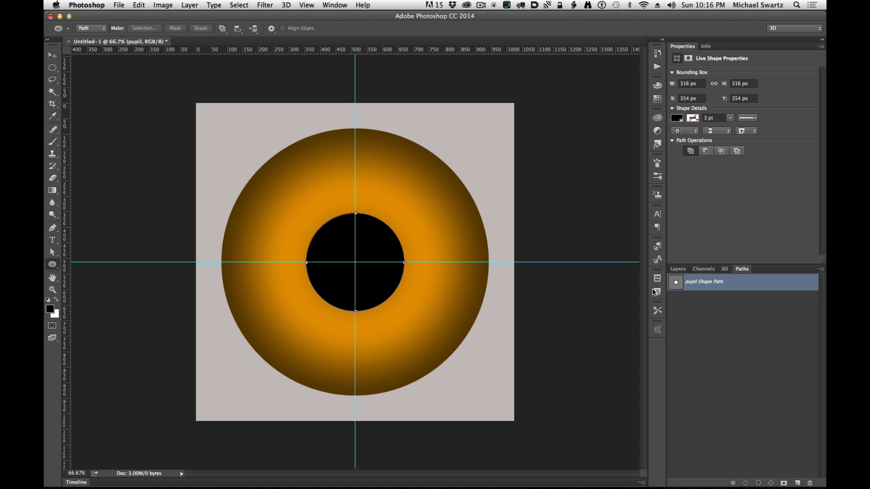
{"action": "left_click", "coordinate": [677, 270]}
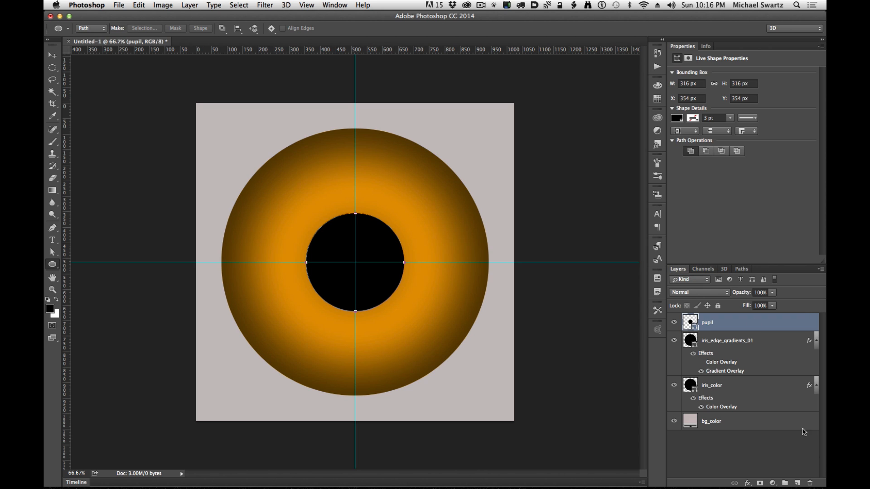
Step: Create a new layer above pupil and draw a circular path about 940 px wide centered on the guides
{"action": "left_click", "coordinate": [799, 483]}
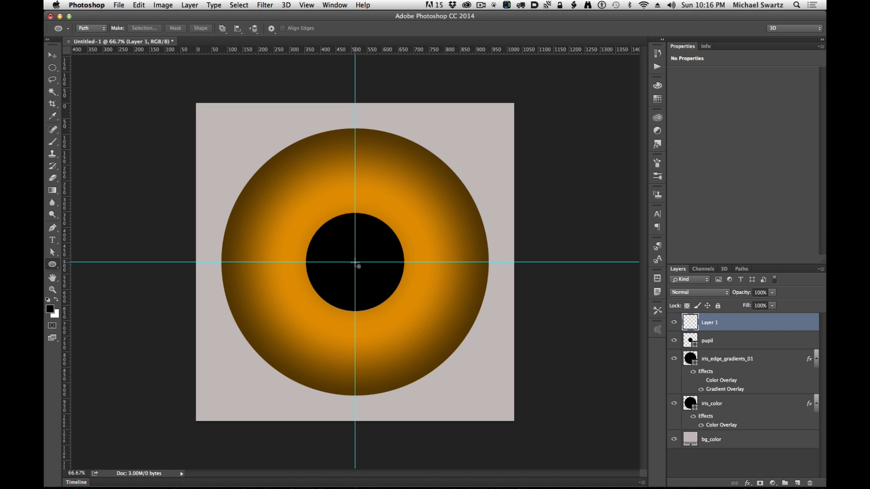
{"action": "left_click_drag", "start_coordinate": [355, 262], "coordinate": [558, 408]}
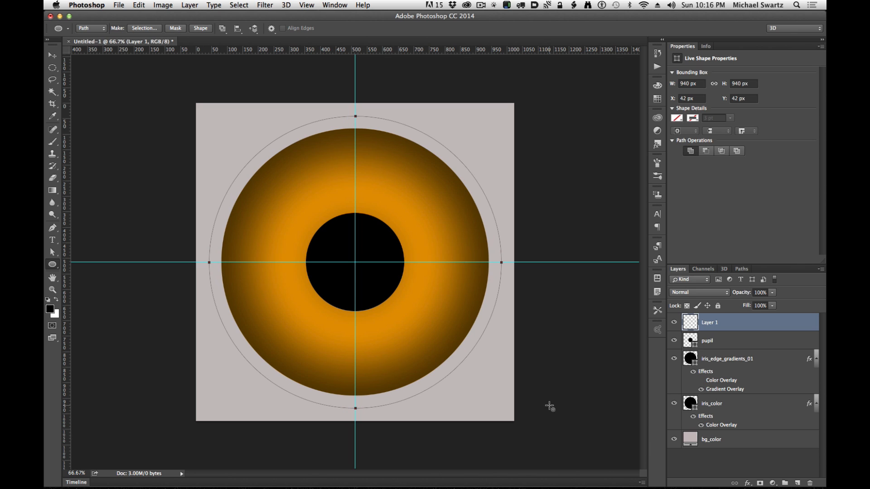
{"action": "left_click", "coordinate": [743, 269]}
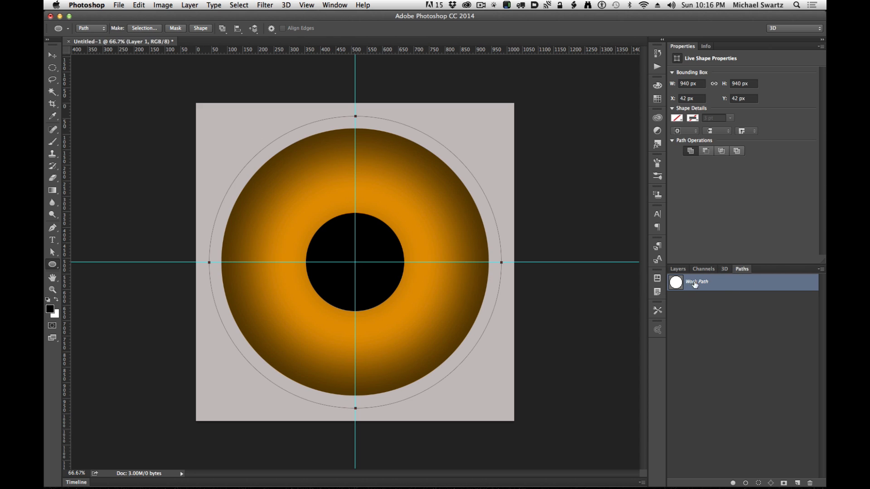
{"action": "left_click", "coordinate": [679, 269]}
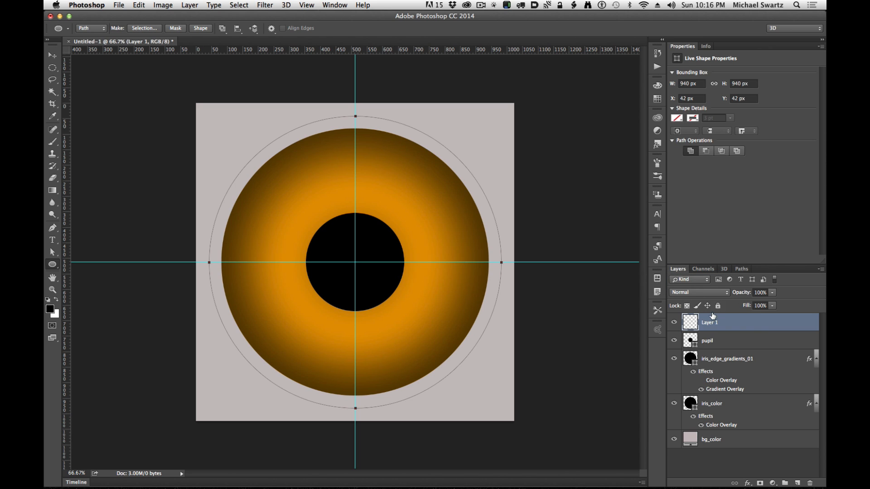
Step: Open the Flame render filter for the new layer with the circular path active
{"action": "left_click", "coordinate": [270, 5]}
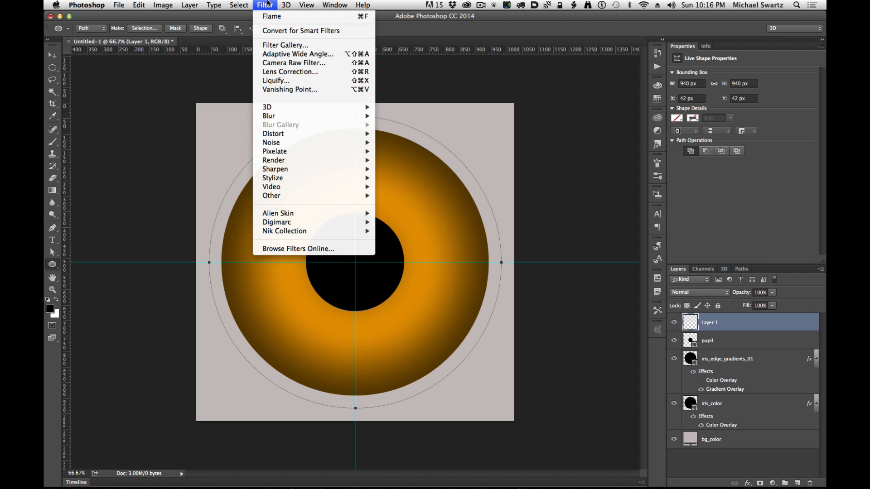
{"action": "mouse_move", "coordinate": [298, 159]}
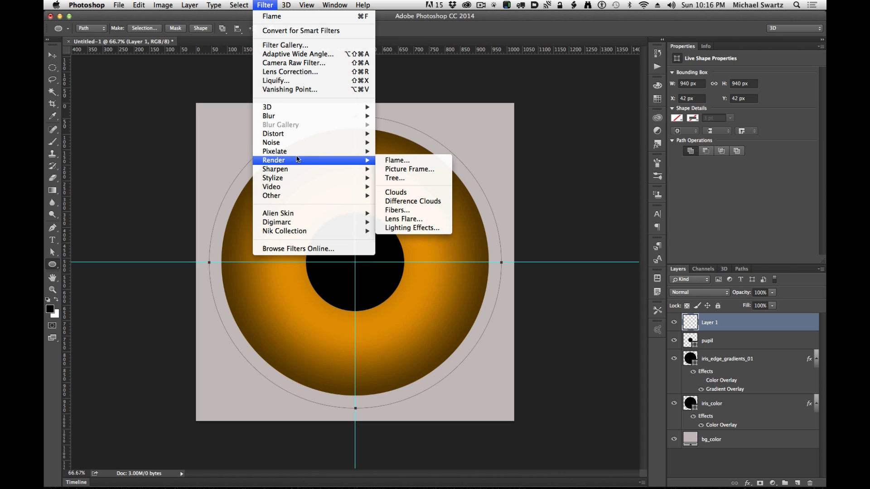
{"action": "left_click", "coordinate": [408, 162]}
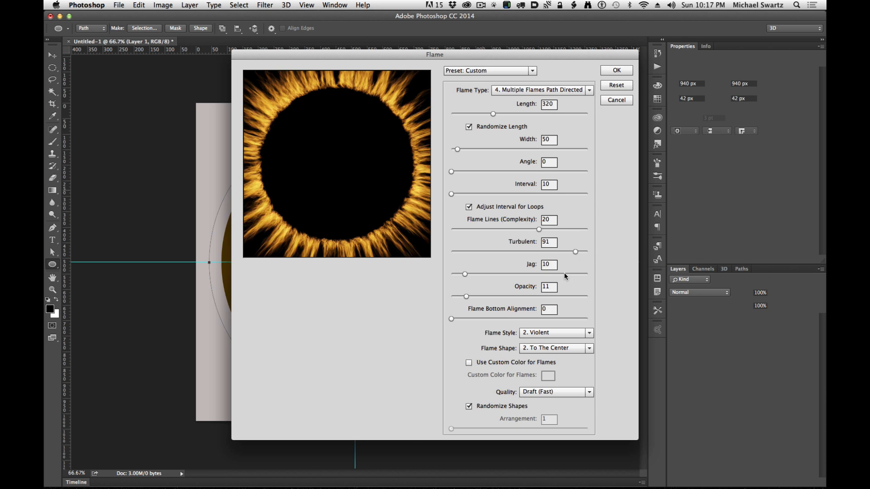
Step: Review the Flame quality options, keep Draft (Fast), and move the dialog aside to uncover the canvas
{"action": "left_click", "coordinate": [568, 391]}
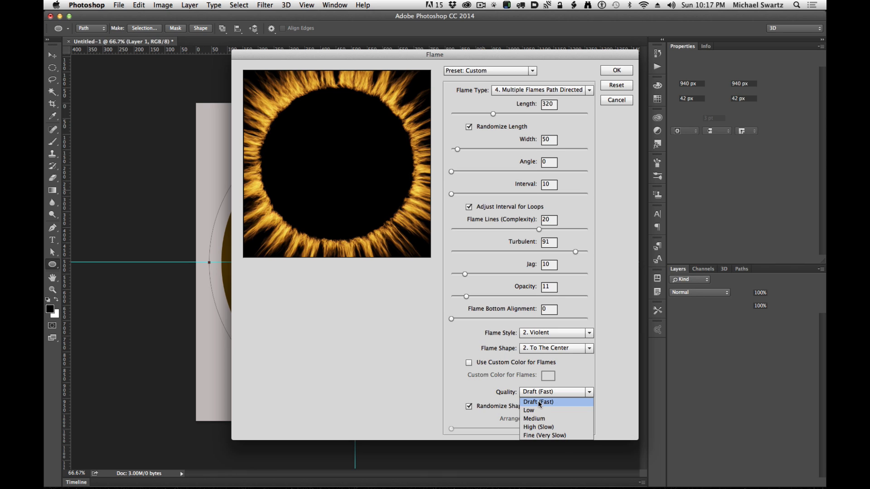
{"action": "left_click", "coordinate": [607, 362]}
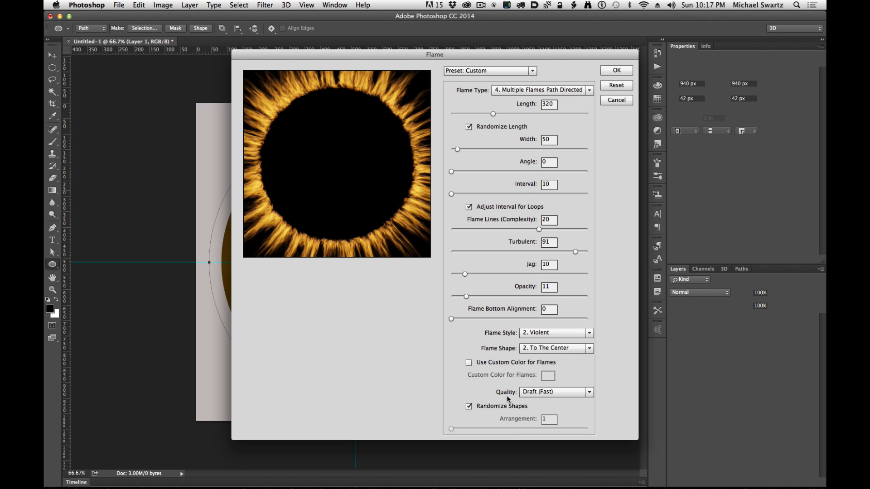
{"action": "left_click", "coordinate": [551, 392]}
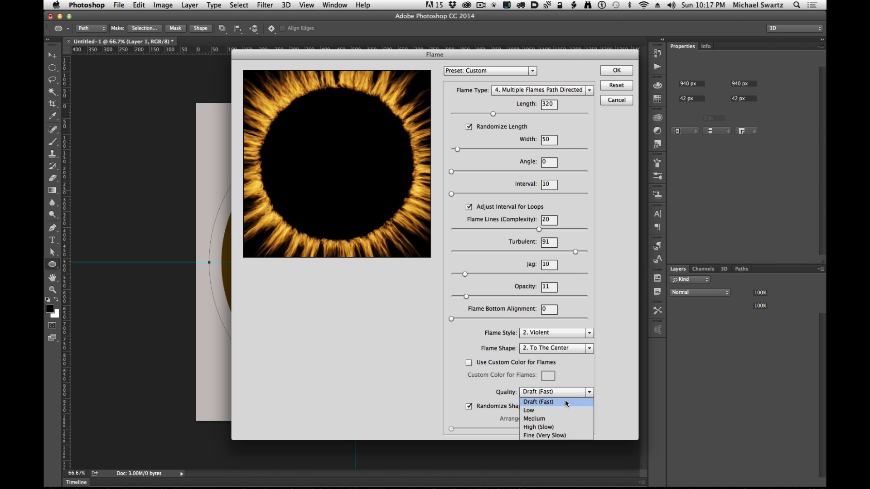
{"action": "left_click", "coordinate": [393, 374]}
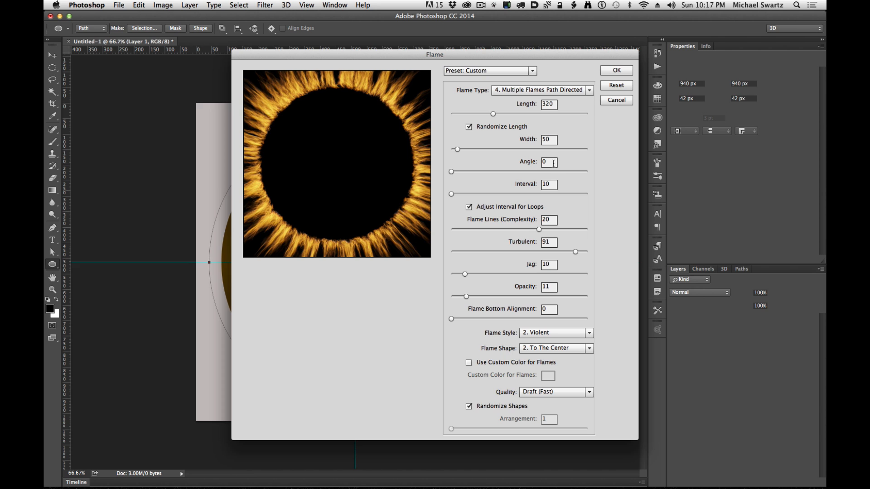
{"action": "left_click_drag", "start_coordinate": [481, 54], "coordinate": [658, 81]}
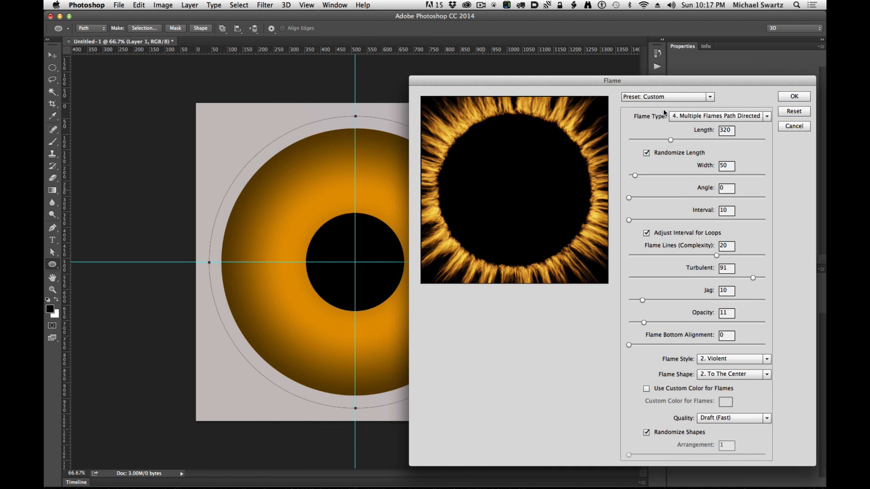
Step: Move the Flame dialog aside and set the flame angle to 180 and length to 380
{"action": "left_click_drag", "start_coordinate": [687, 83], "coordinate": [585, 64]}
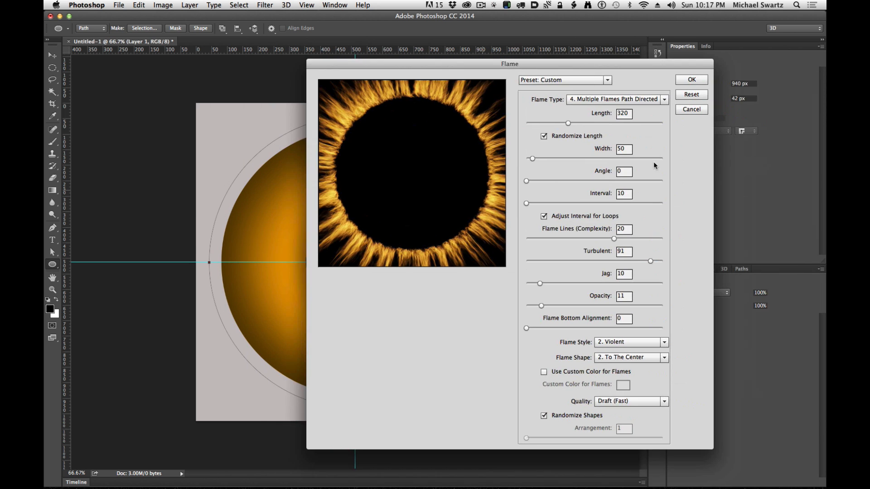
{"action": "left_click", "coordinate": [624, 173]}
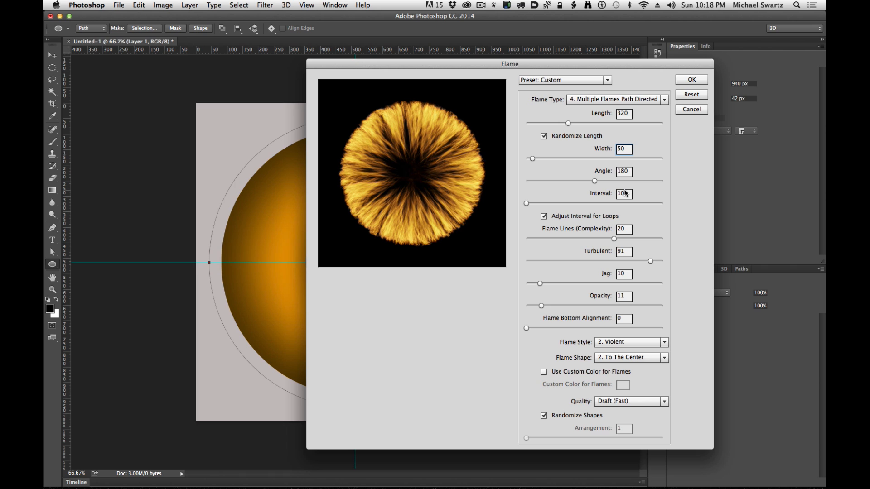
{"action": "double_click", "coordinate": [624, 113]}
{"action": "type", "text": "38"}
Step: Try to set the flame interval to 5
{"action": "double_click", "coordinate": [629, 195]}
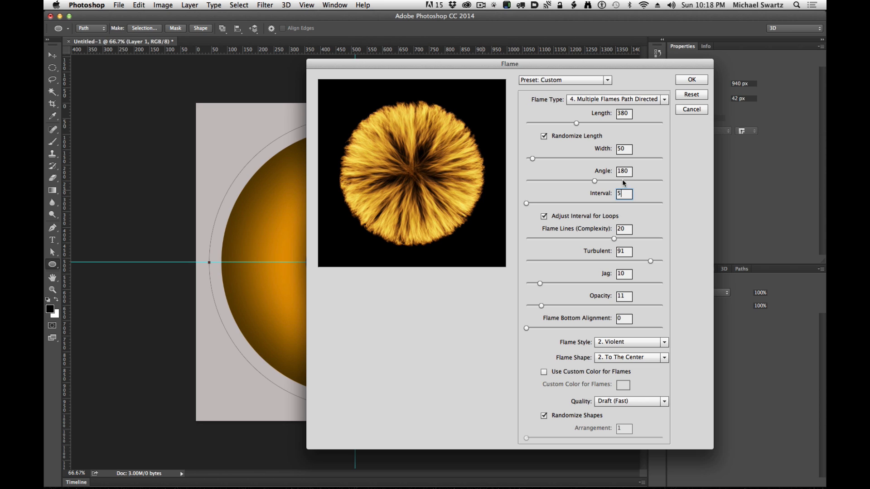
{"action": "left_click", "coordinate": [629, 229]}
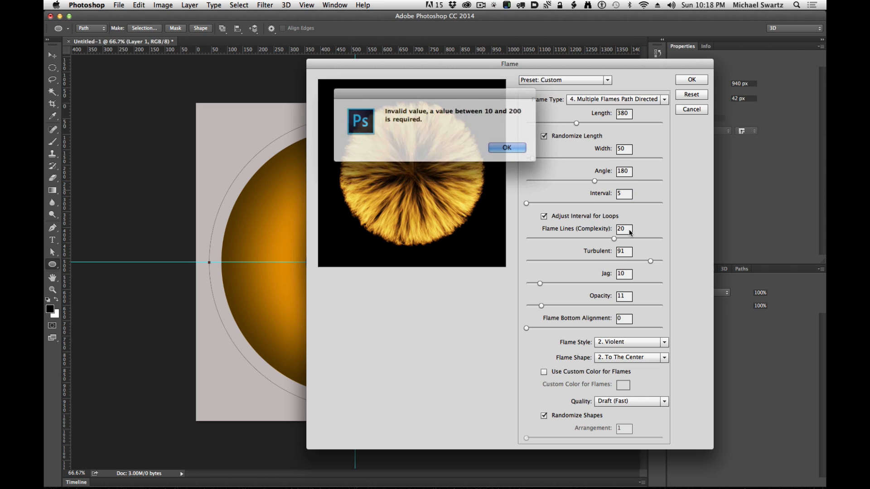
{"action": "left_click", "coordinate": [514, 146]}
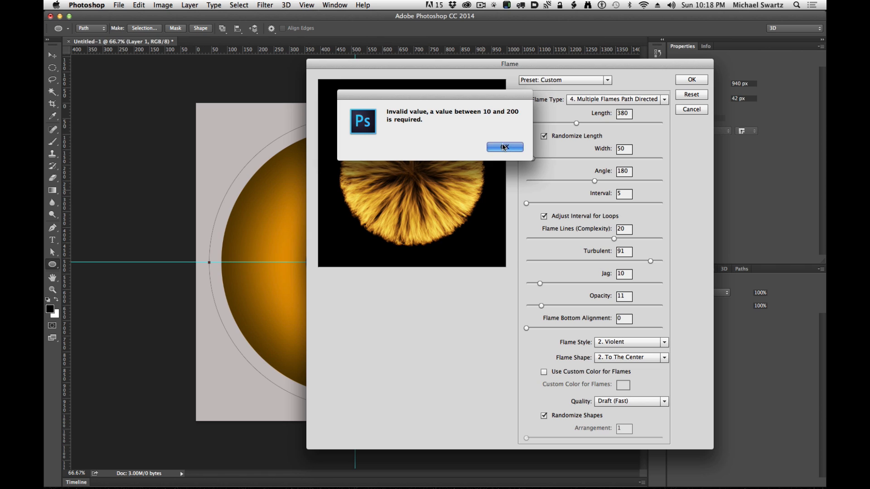
Step: Try flame widths of 30 and 40, settle on 35, and render the flames on the layer
{"action": "left_click", "coordinate": [620, 148]}
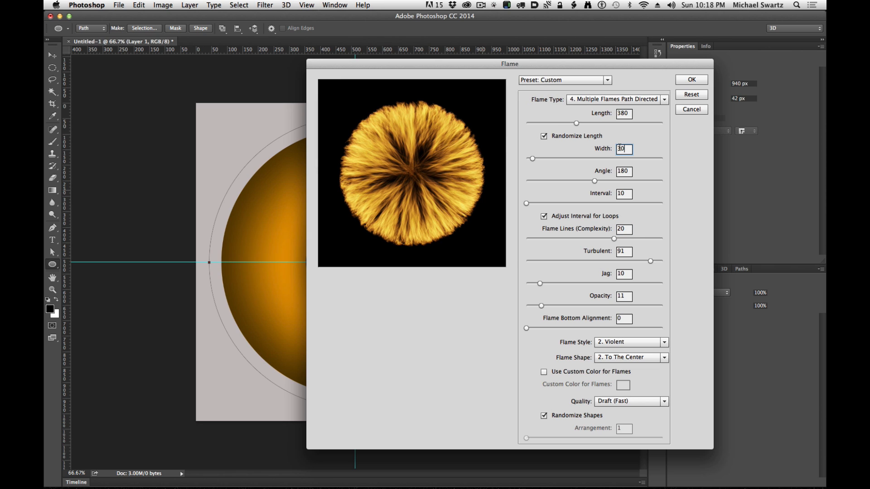
{"action": "left_click", "coordinate": [627, 175]}
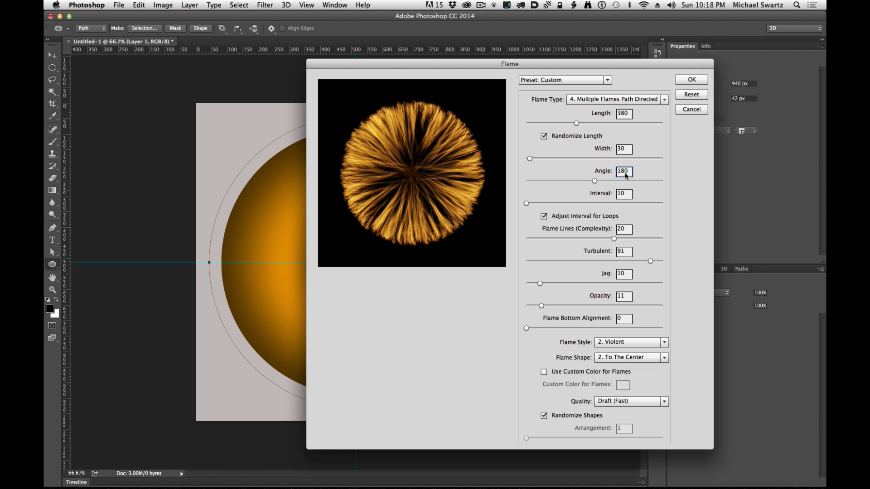
{"action": "left_click", "coordinate": [622, 148]}
{"action": "left_click", "coordinate": [623, 173]}
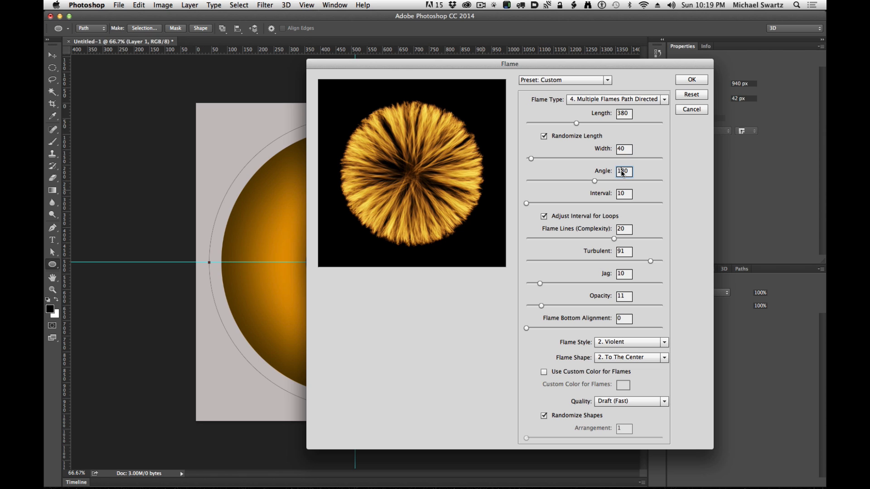
{"action": "double_click", "coordinate": [622, 148]}
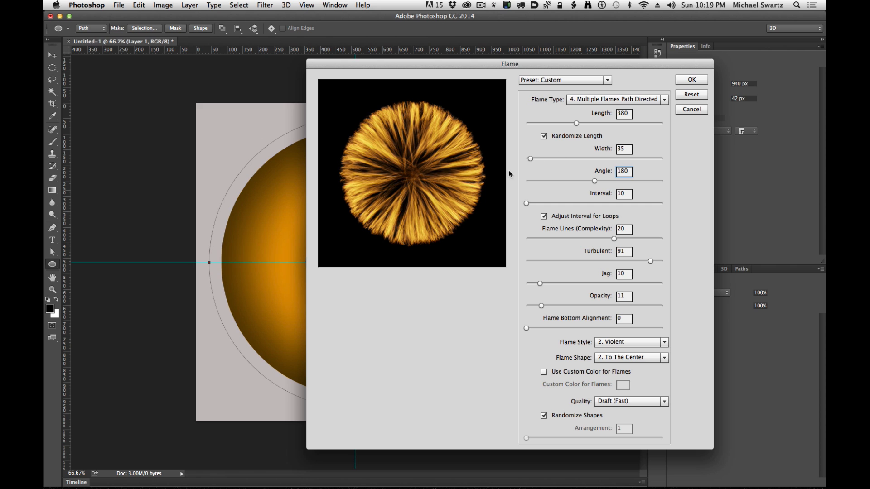
{"action": "left_click", "coordinate": [692, 80]}
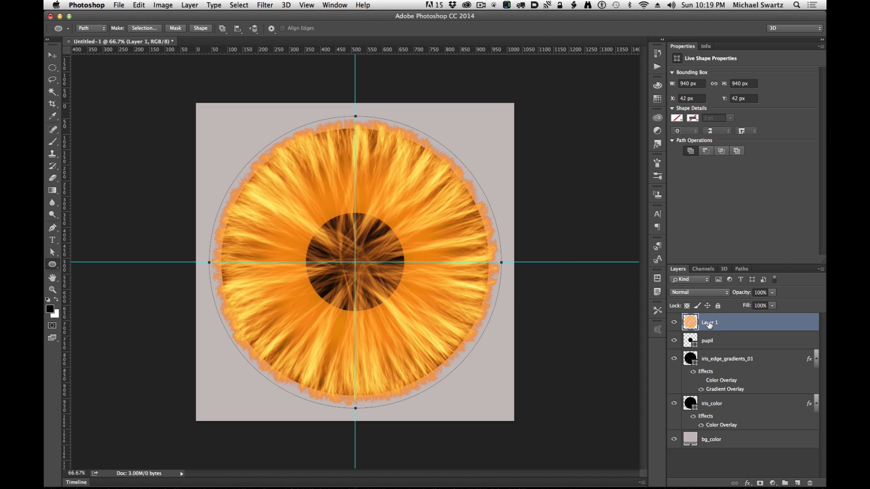
Step: Rename the flame layer as iris_flame_01
{"action": "double_click", "coordinate": [709, 323]}
{"action": "type", "text": "iris_flame_01"}
{"action": "key", "text": "Return"}
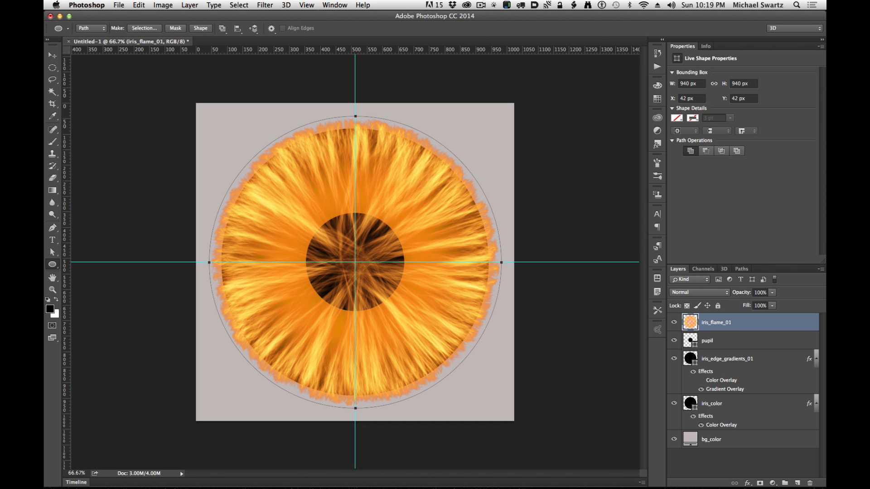
Step: Set iris_flame_01 to the Overlay blend mode and move it below the pupil layer
{"action": "left_click", "coordinate": [691, 293]}
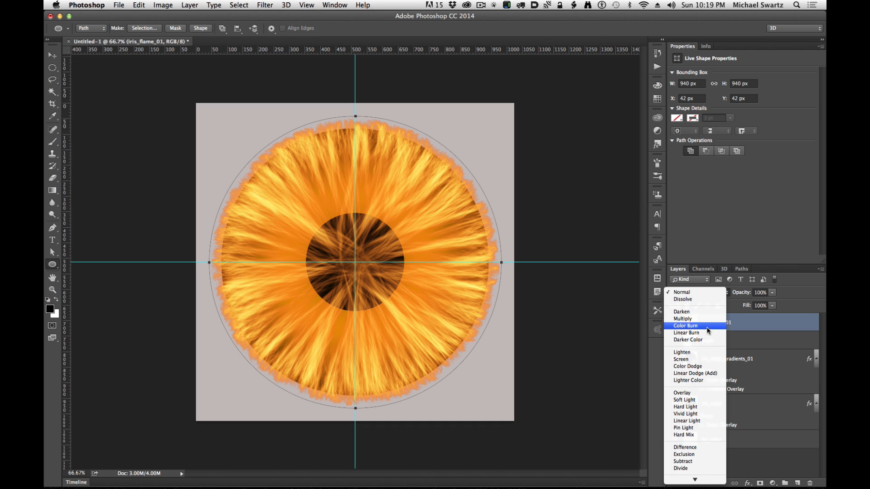
{"action": "left_click", "coordinate": [704, 392]}
{"action": "left_click_drag", "start_coordinate": [712, 327], "coordinate": [700, 348]}
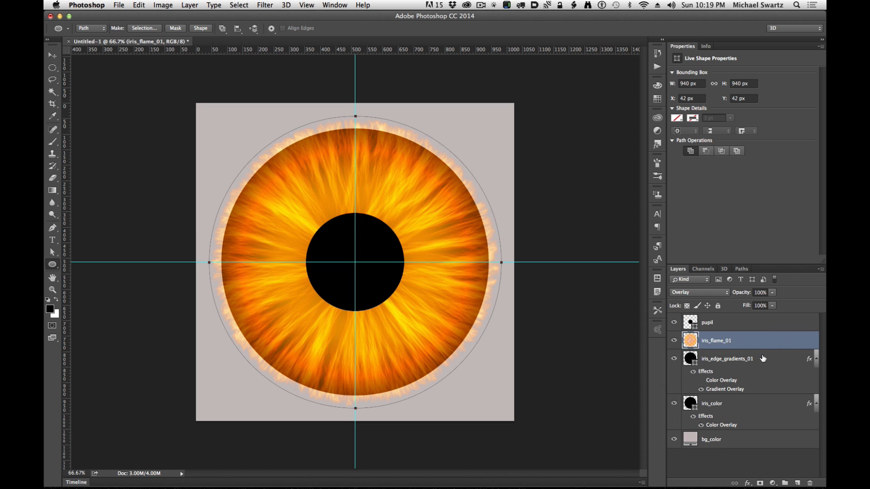
Step: Add a Drop Shadow to iris_flame_01, compare it off and on, and set its opacity to 78%
{"action": "double_click", "coordinate": [767, 340]}
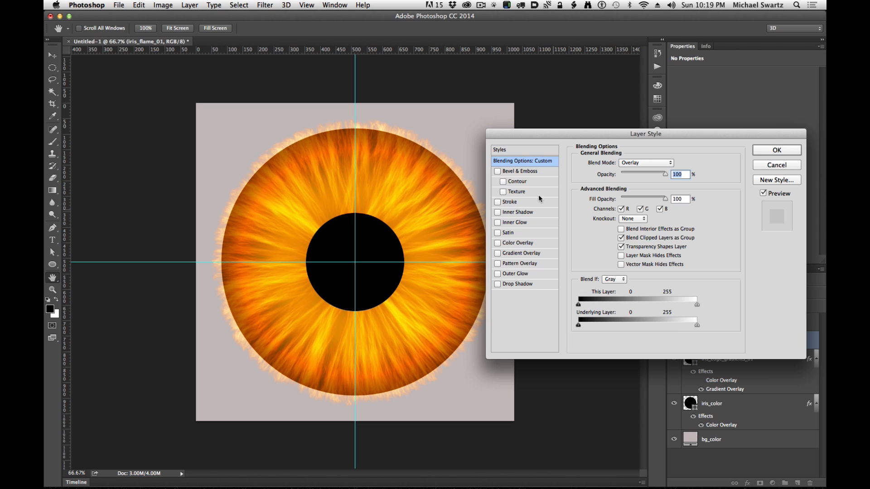
{"action": "left_click", "coordinate": [505, 284]}
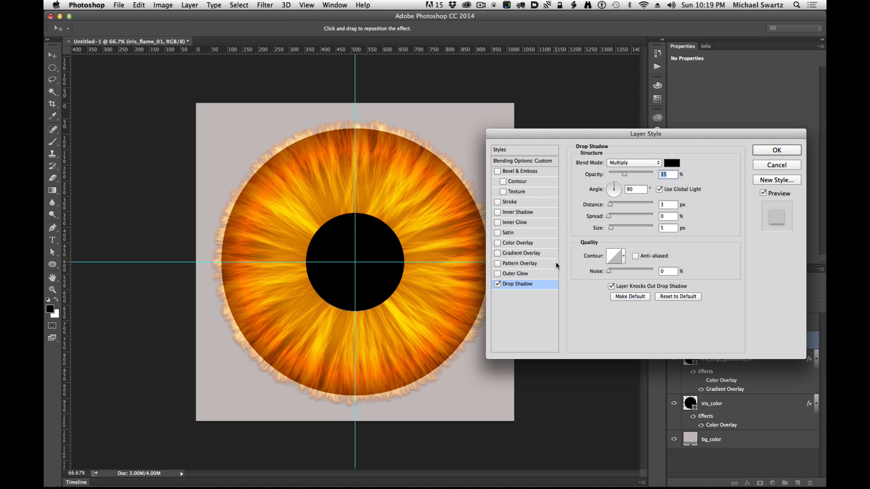
{"action": "left_click", "coordinate": [498, 284]}
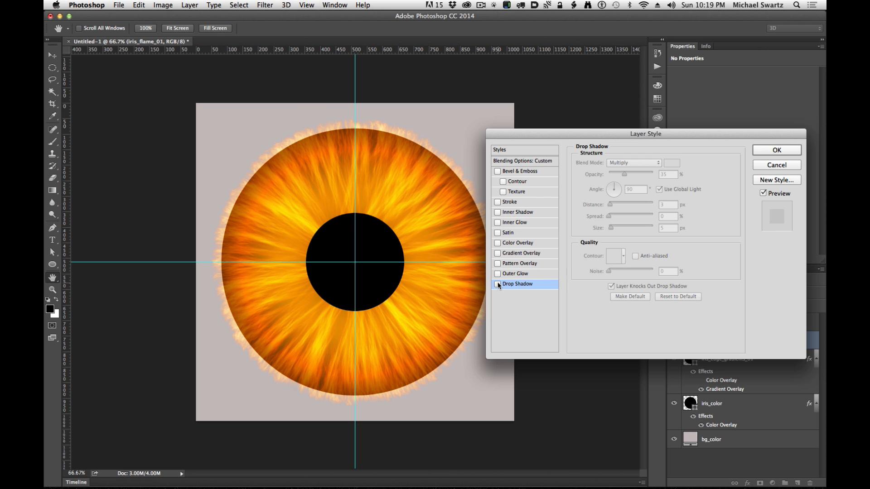
{"action": "left_click", "coordinate": [497, 284]}
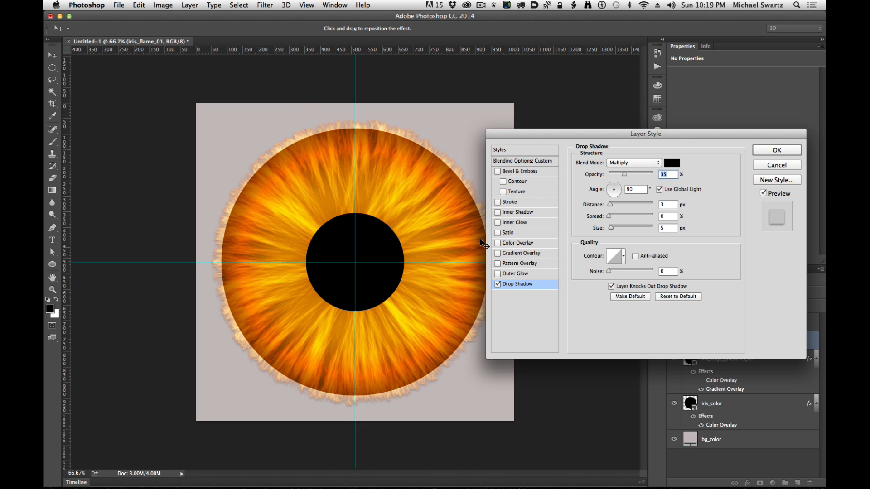
{"action": "left_click_drag", "start_coordinate": [624, 175], "coordinate": [644, 176]}
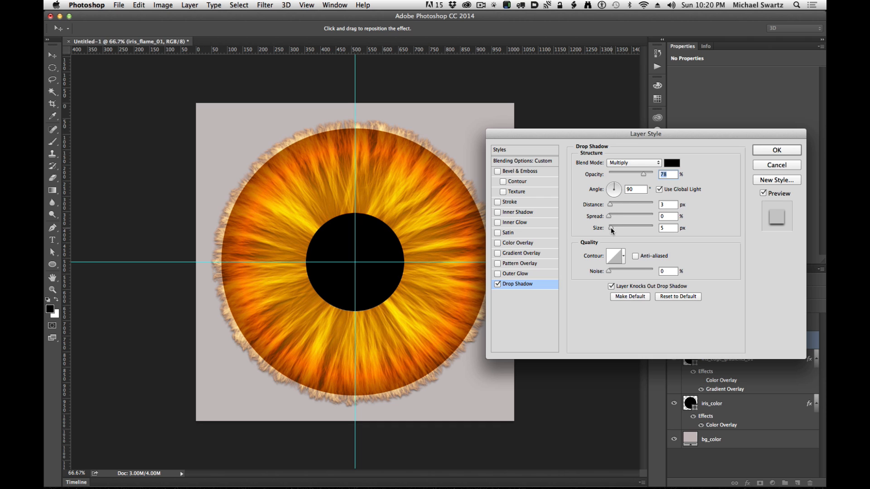
Step: Set the drop shadow angle to 47° and try distances of 8, 2 and 4 px
{"action": "left_click_drag", "start_coordinate": [610, 207], "coordinate": [622, 184]}
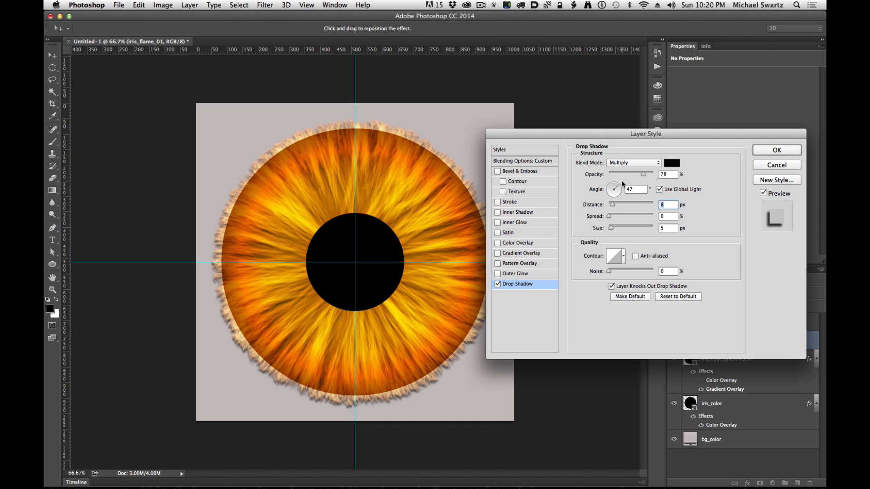
{"action": "left_click", "coordinate": [623, 183]}
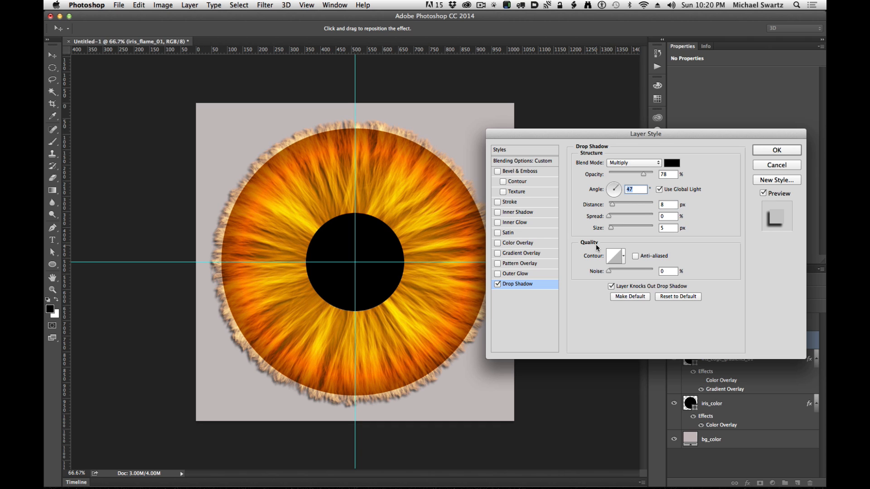
{"action": "left_click_drag", "start_coordinate": [612, 204], "coordinate": [610, 206]}
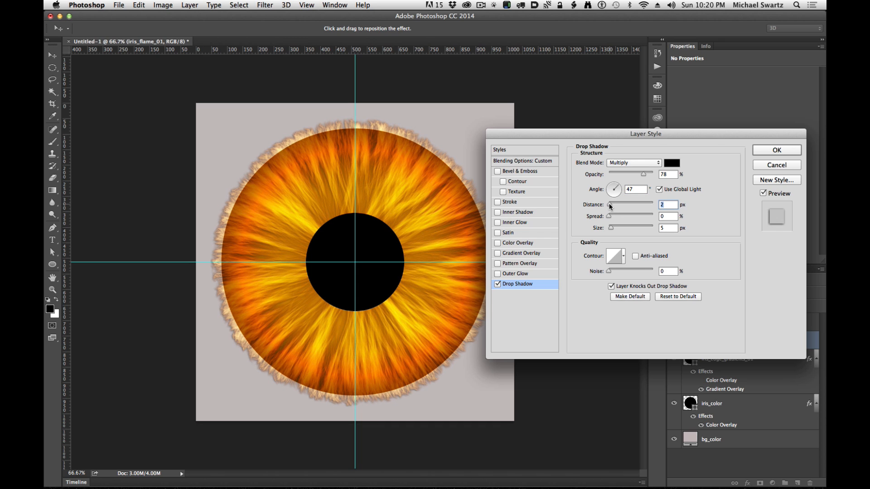
{"action": "left_click_drag", "start_coordinate": [610, 206], "coordinate": [612, 206]}
{"action": "left_click_drag", "start_coordinate": [611, 207], "coordinate": [611, 207]}
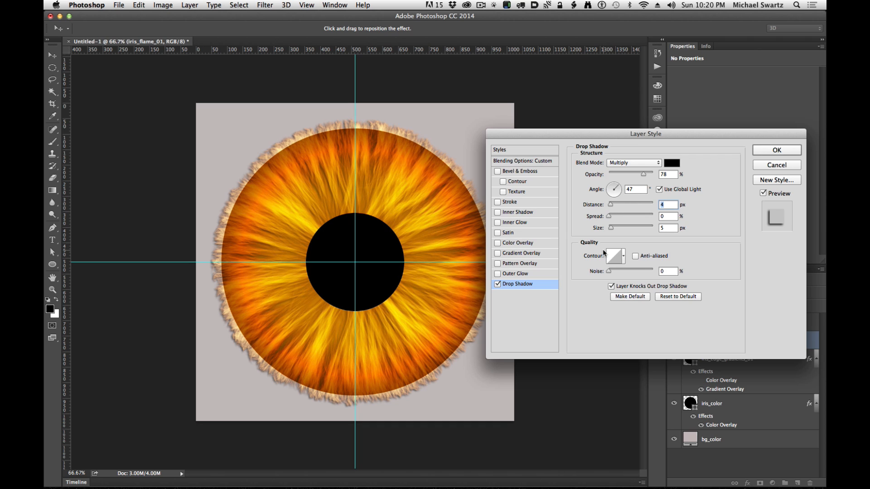
Step: Set the drop shadow distance to 2 px, size to 8 px and opacity to about 59%, and apply the style
{"action": "left_click", "coordinate": [610, 227]}
{"action": "mouse_move", "coordinate": [611, 231]}
{"action": "left_mouse_down"}
{"action": "mouse_move", "coordinate": [610, 206]}
{"action": "mouse_move", "coordinate": [612, 230]}
{"action": "left_mouse_up"}
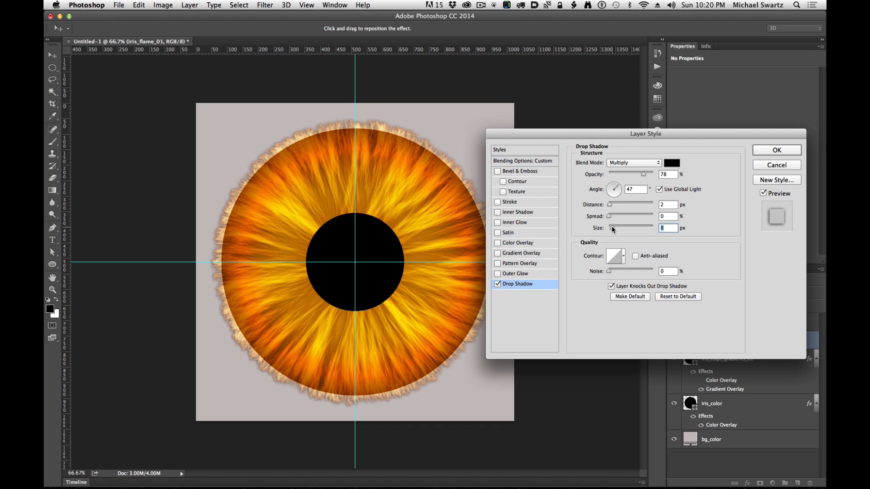
{"action": "left_click_drag", "start_coordinate": [644, 175], "coordinate": [637, 177]}
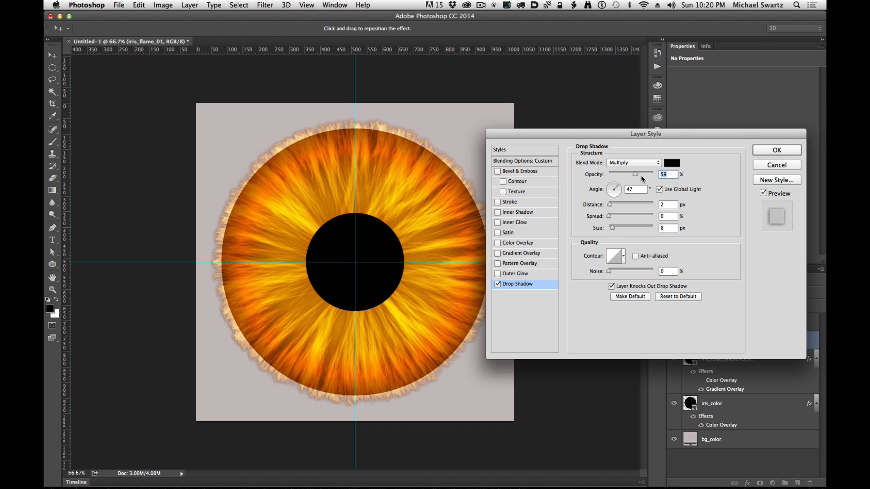
{"action": "left_click", "coordinate": [778, 150]}
{"action": "key", "text": "u"}
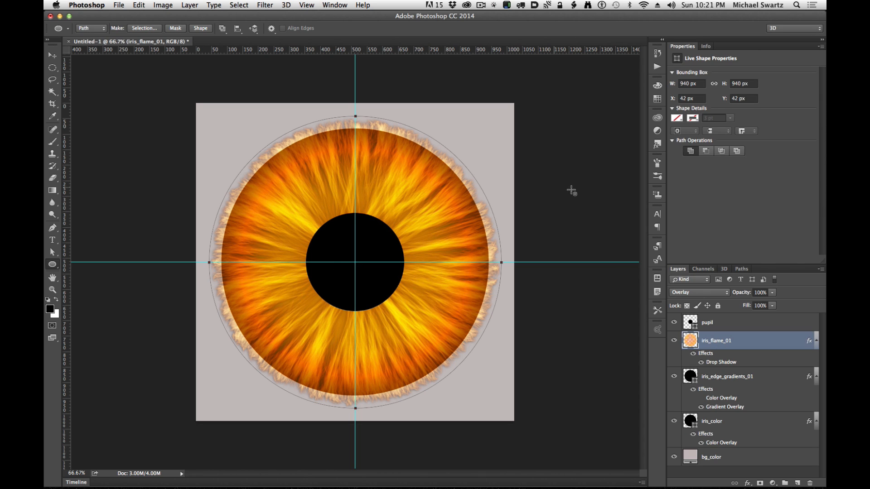
Step: Create a new layer above pupil and deselect the existing Work Path
{"action": "left_click", "coordinate": [727, 326]}
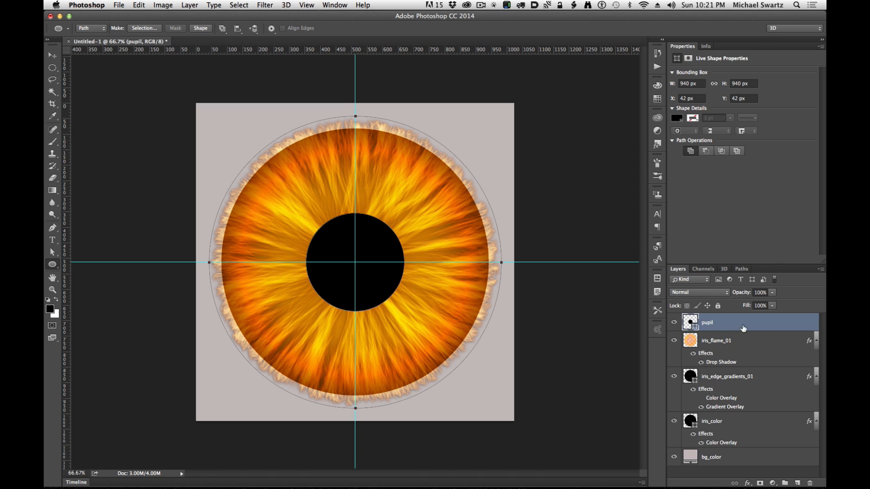
{"action": "left_click", "coordinate": [797, 483]}
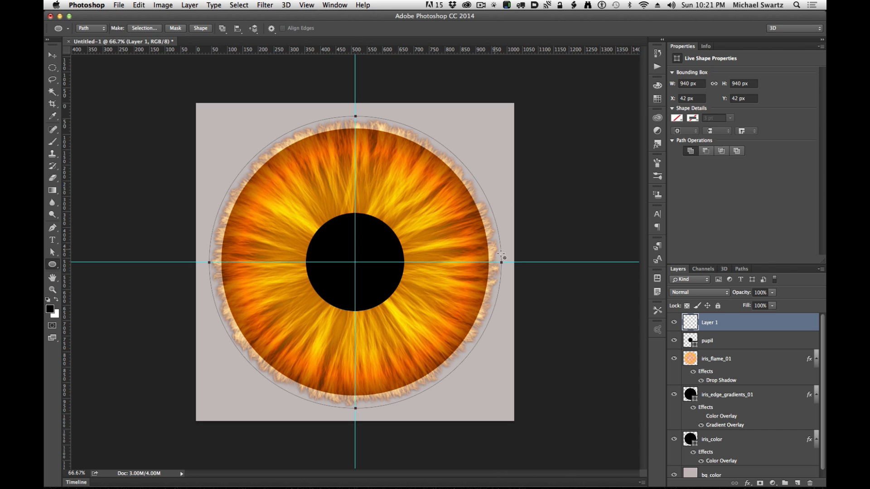
{"action": "left_click", "coordinate": [53, 55]}
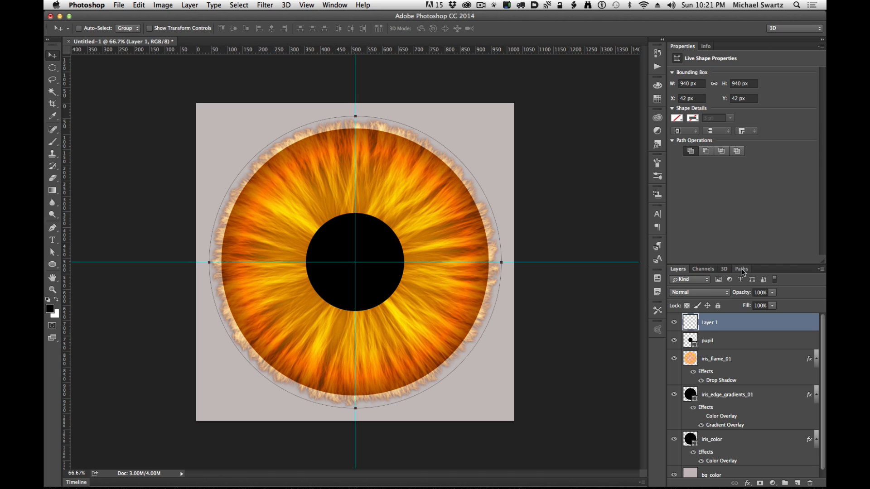
{"action": "left_click", "coordinate": [742, 269]}
{"action": "left_click", "coordinate": [704, 325]}
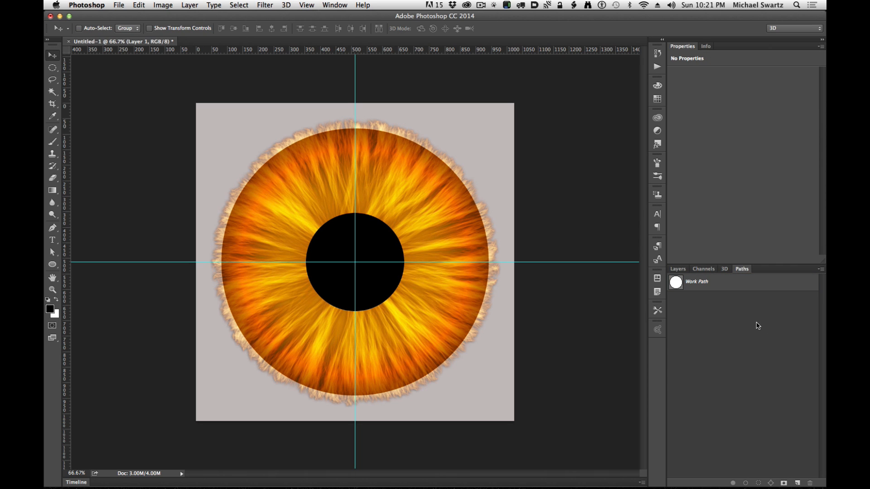
{"action": "left_click", "coordinate": [671, 269]}
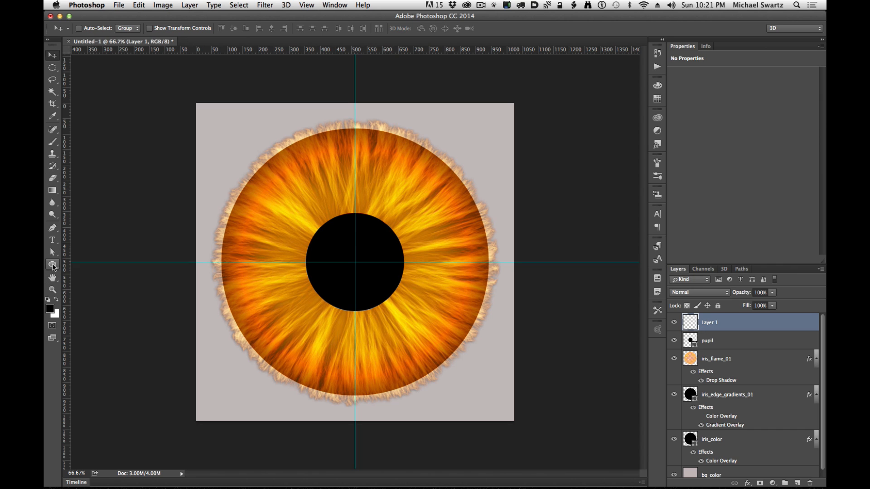
Step: Draw a circular path about 252 px wide inside the pupil, centered on the guides
{"action": "left_click", "coordinate": [53, 264]}
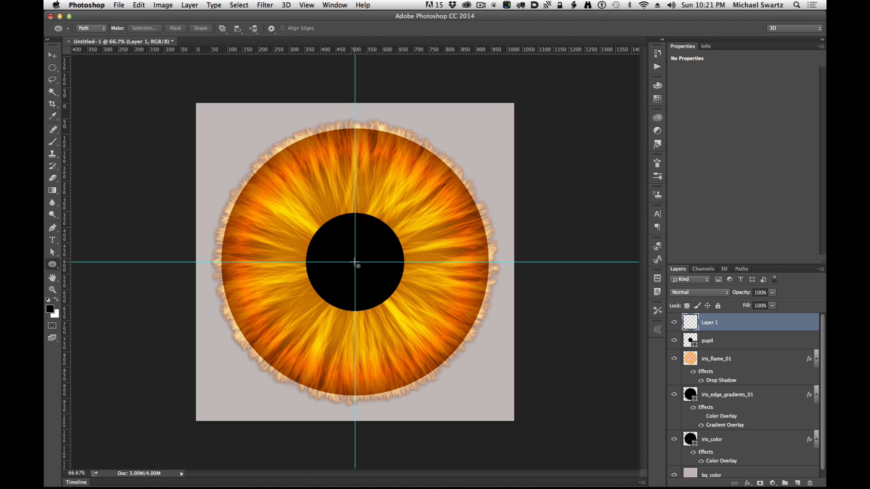
{"action": "left_click_drag", "start_coordinate": [355, 261], "coordinate": [389, 296]}
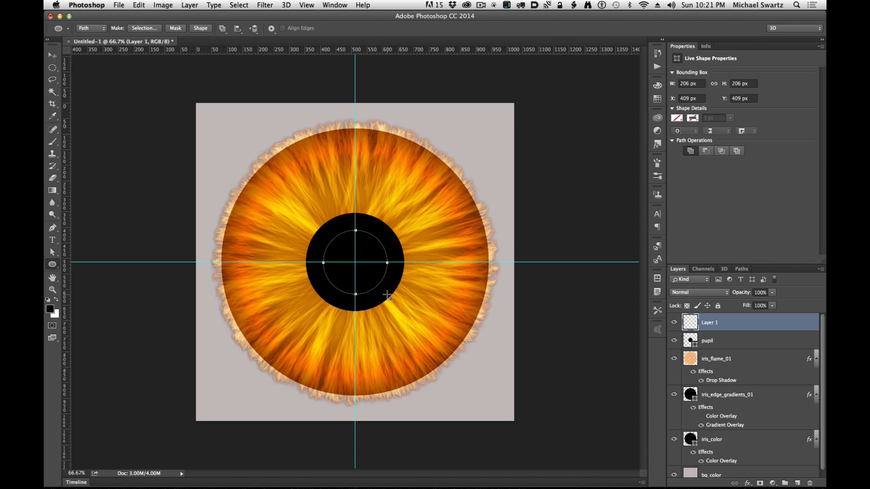
{"action": "key", "text": "ctrl+z"}
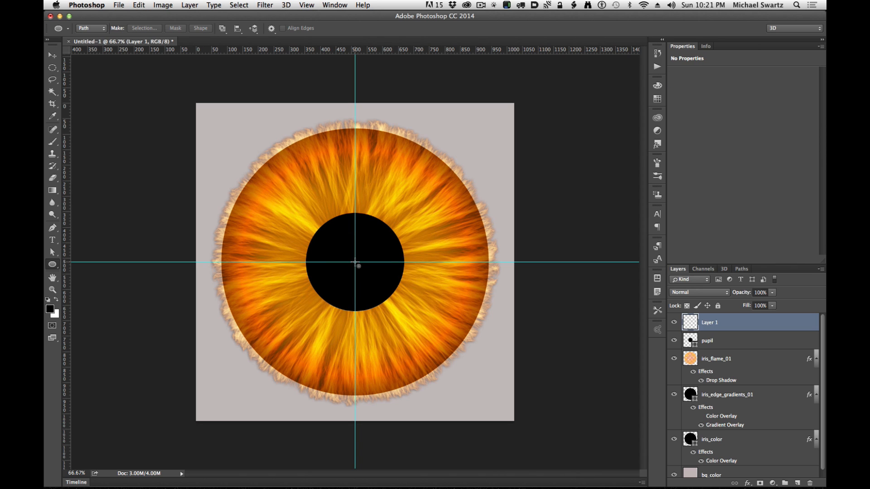
{"action": "left_click_drag", "start_coordinate": [356, 263], "coordinate": [407, 302]}
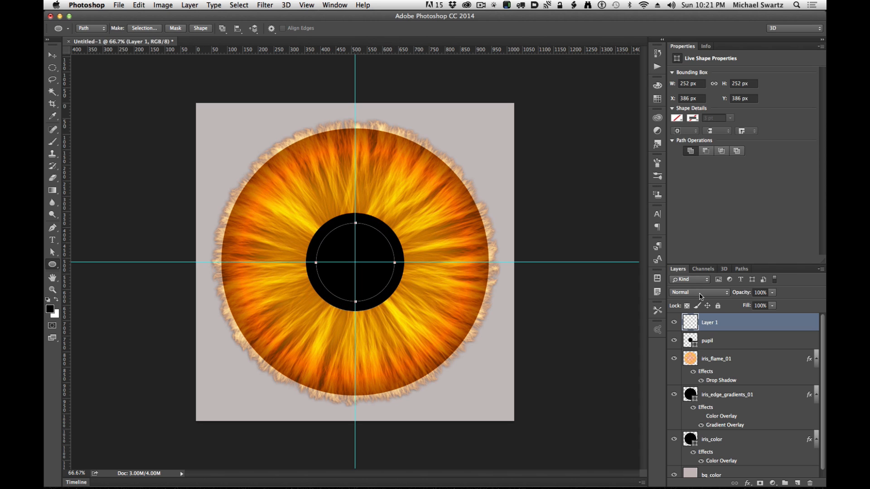
Step: Render path-directed flames on Layer 1 with the Flame filter, using angle 0 and length 320
{"action": "left_click", "coordinate": [266, 6]}
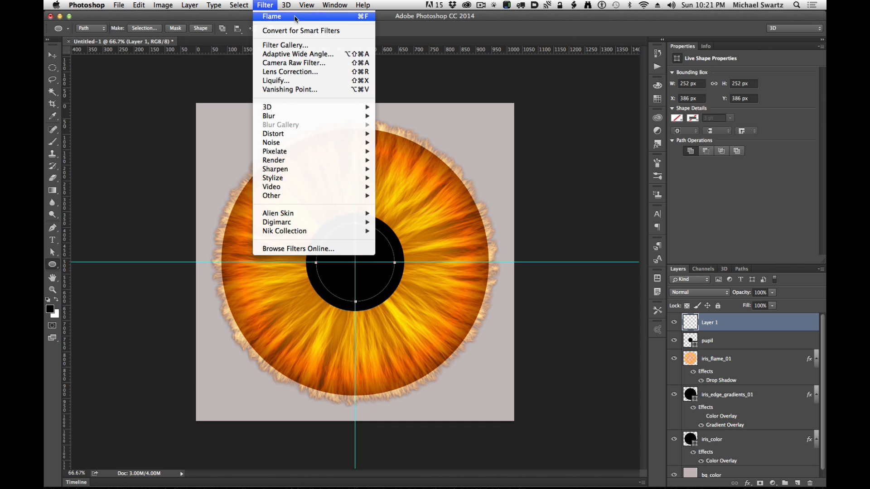
{"action": "left_click", "coordinate": [285, 18]}
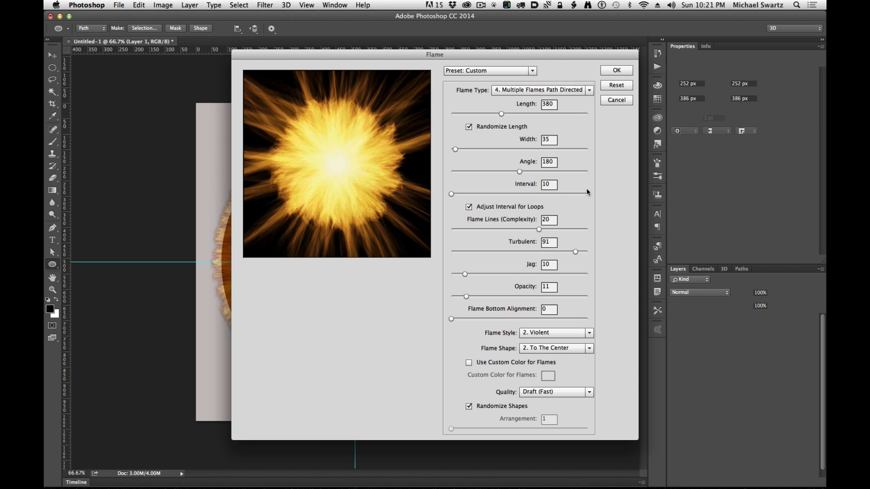
{"action": "double_click", "coordinate": [548, 162]}
{"action": "type", "text": "0"}
{"action": "left_click", "coordinate": [552, 103]}
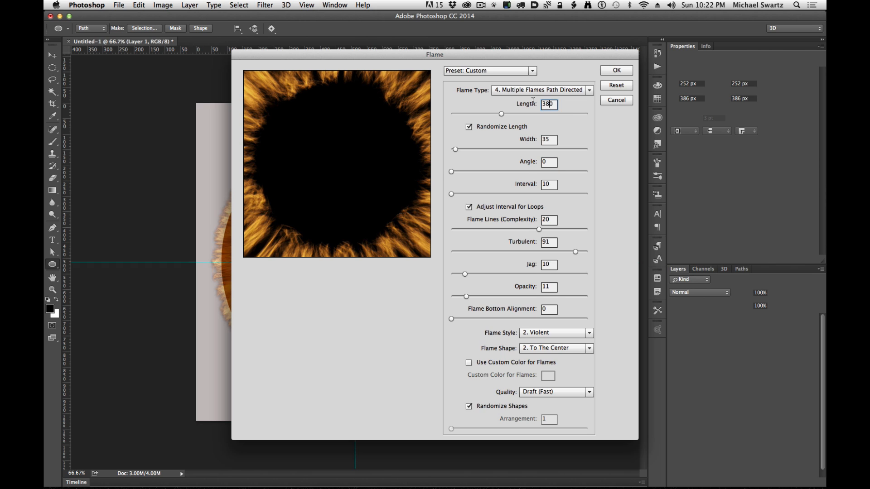
{"action": "double_click", "coordinate": [545, 104]}
{"action": "type", "text": "320"}
{"action": "left_click", "coordinate": [546, 139]}
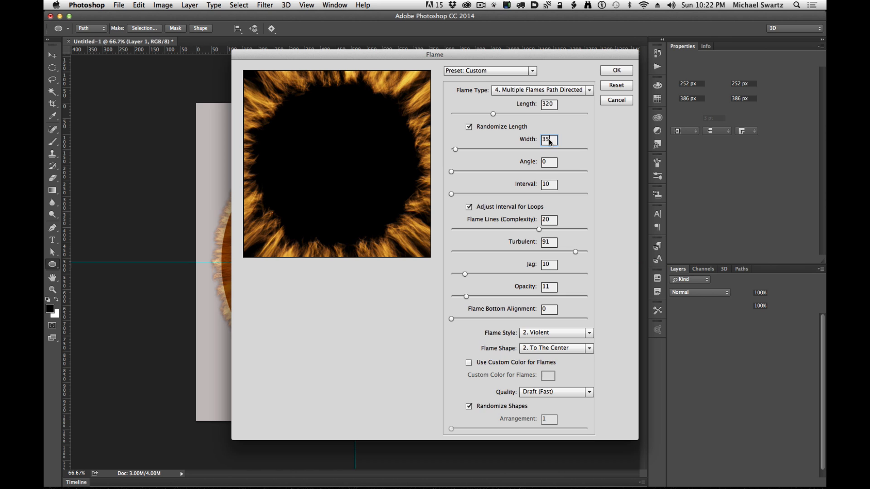
{"action": "left_click", "coordinate": [615, 71]}
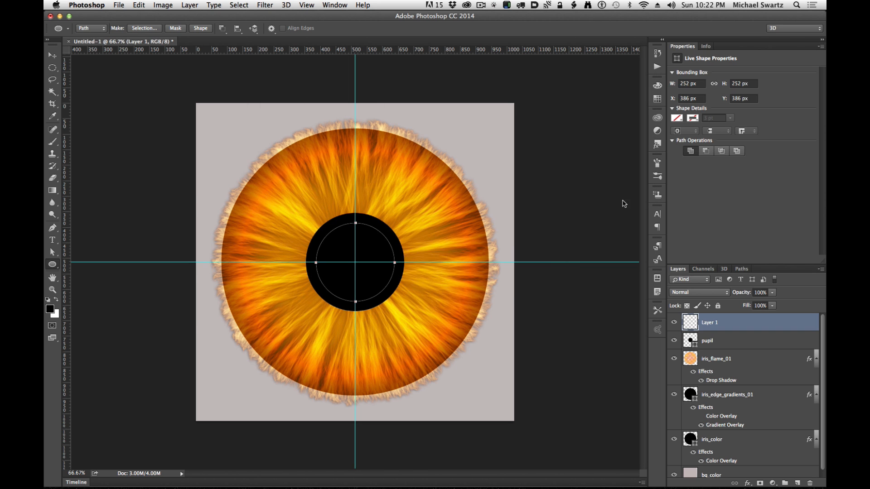
Step: Hide iris_flame_01, place Layer 1 directly below pupil and set its blend mode to Overlay
{"action": "left_click", "coordinate": [673, 359]}
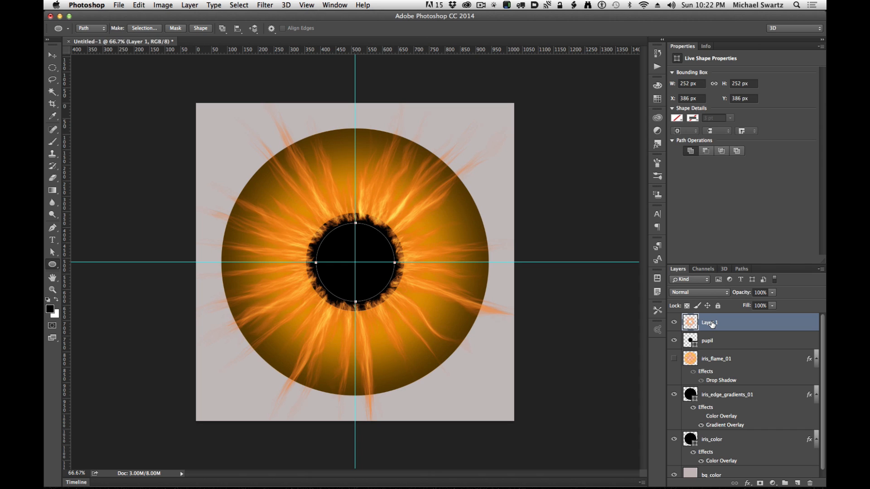
{"action": "left_click_drag", "start_coordinate": [711, 324], "coordinate": [711, 351]}
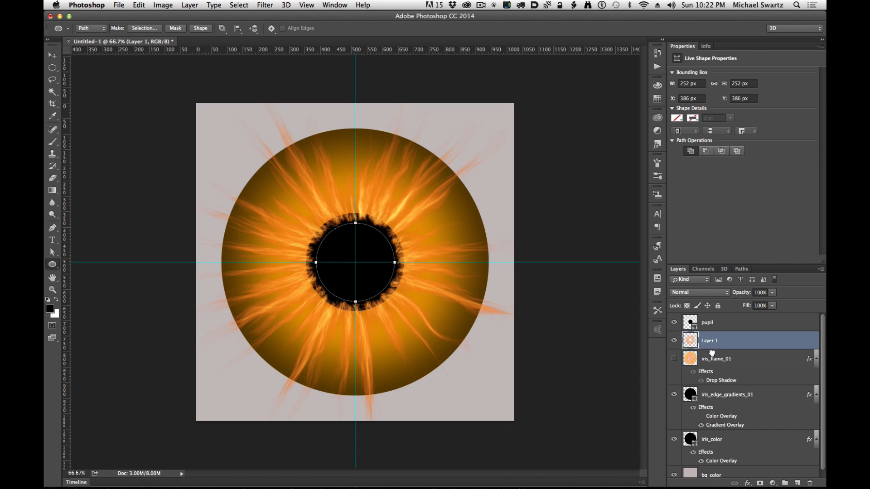
{"action": "left_click", "coordinate": [694, 293]}
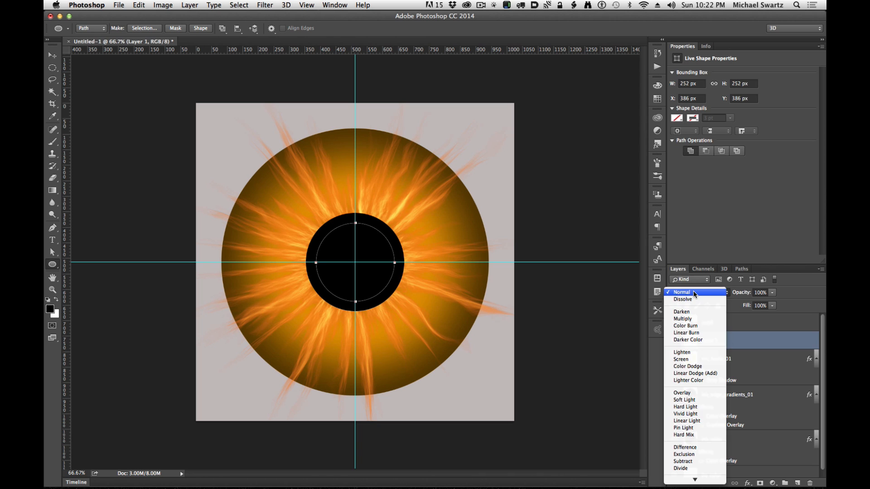
{"action": "left_click", "coordinate": [682, 392]}
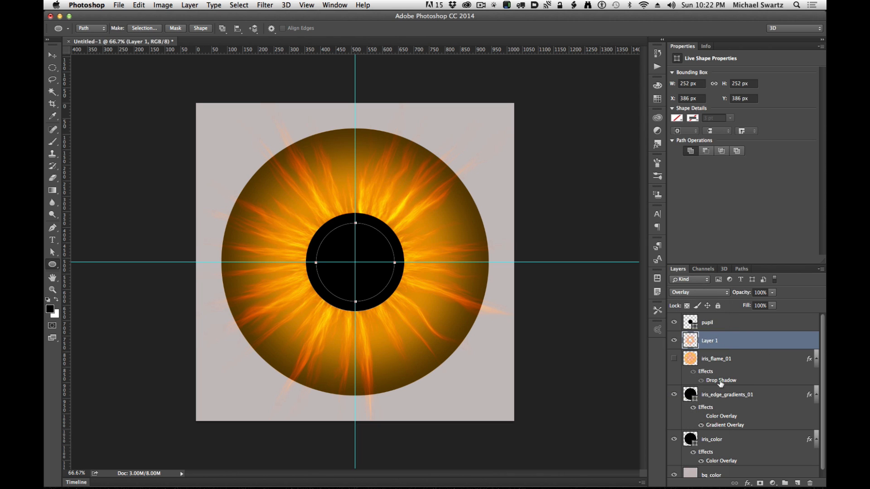
Step: Copy the drop shadow style from iris_flame_01 to Layer 1
{"action": "left_click", "coordinate": [772, 363]}
{"action": "right_click", "coordinate": [759, 363]}
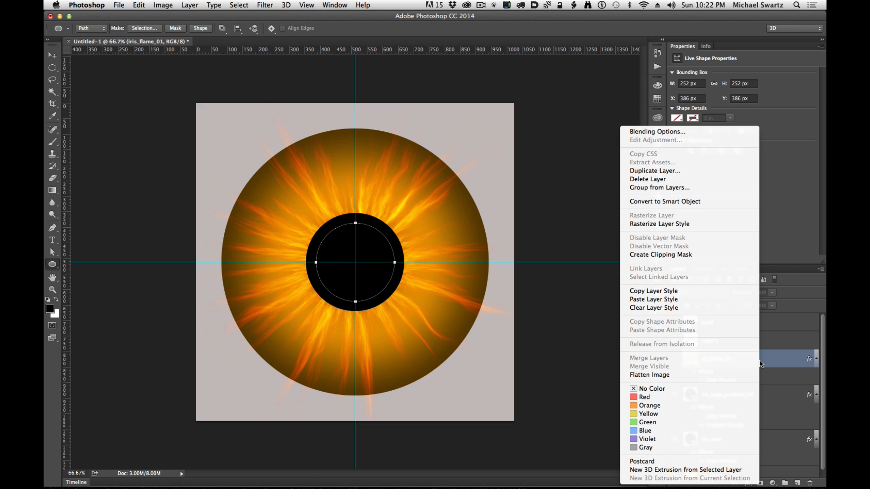
{"action": "left_click", "coordinate": [798, 361]}
{"action": "right_click", "coordinate": [774, 359]}
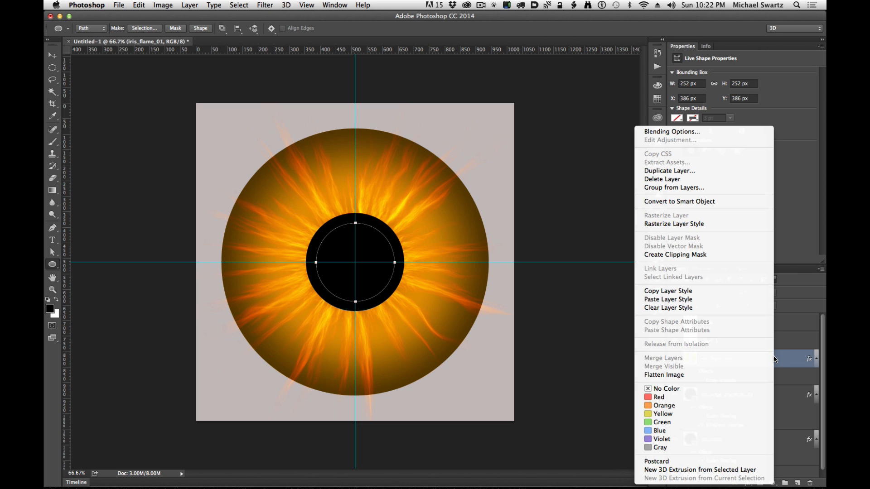
{"action": "left_click", "coordinate": [684, 292]}
{"action": "left_click", "coordinate": [727, 343]}
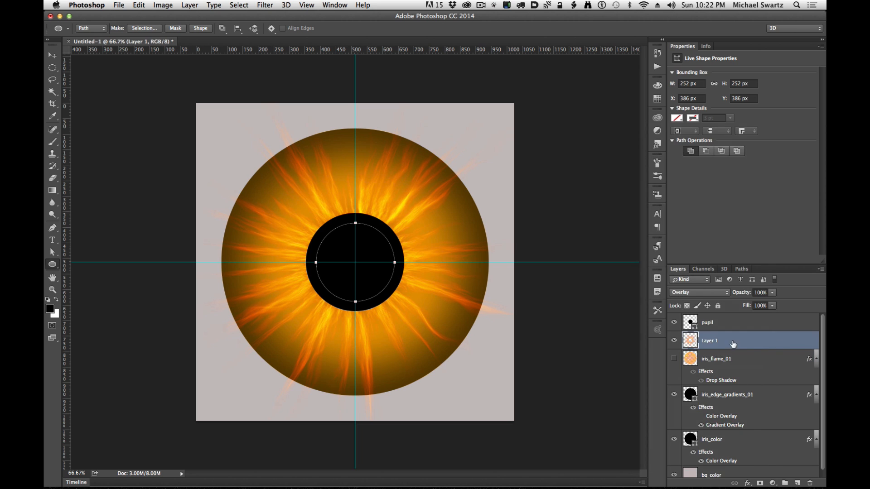
{"action": "right_click", "coordinate": [765, 343]}
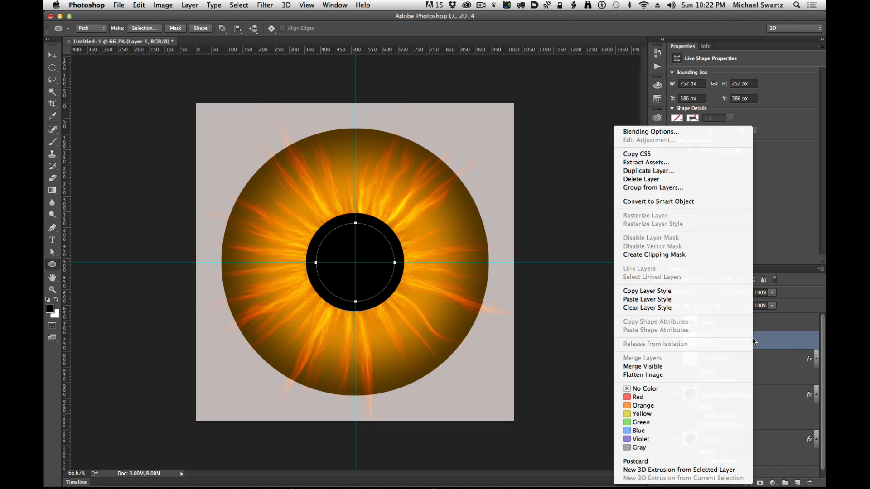
{"action": "left_click", "coordinate": [655, 300]}
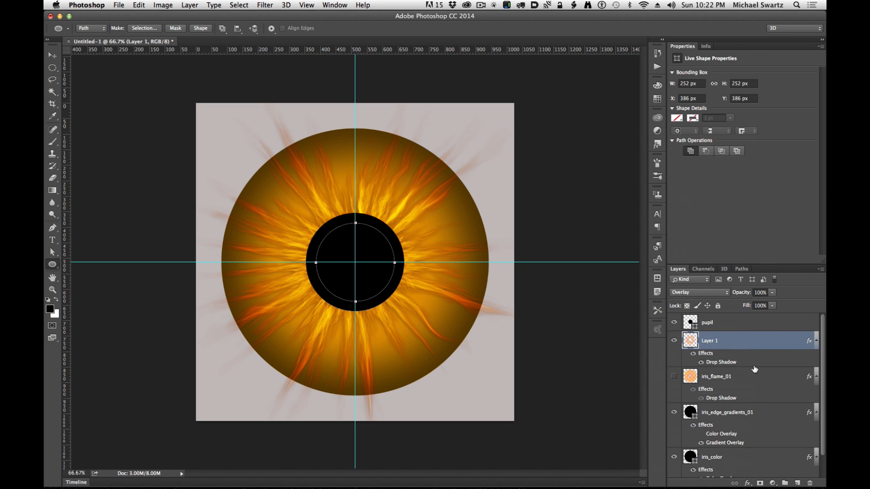
Step: Rename Layer 1 as iris_flame_outward_01
{"action": "double_click", "coordinate": [709, 341]}
{"action": "type", "text": "iris_flame_"}
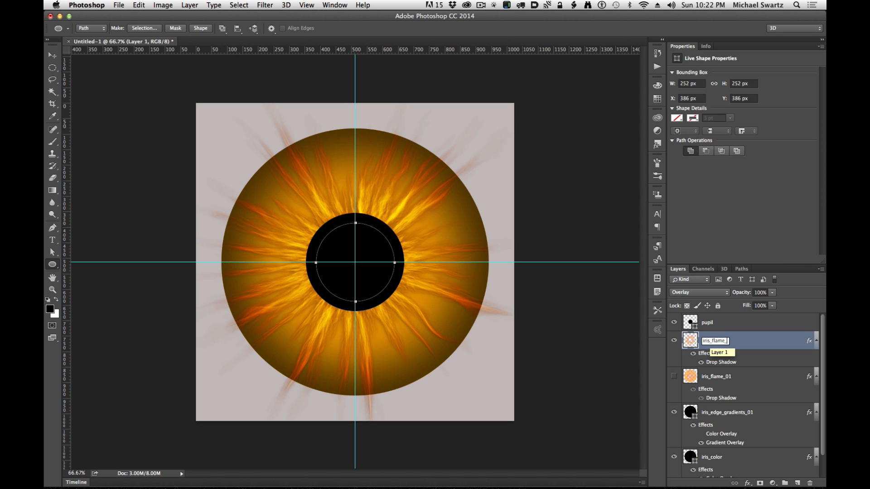
{"action": "type", "text": "outward"}
{"action": "key", "text": "Return"}
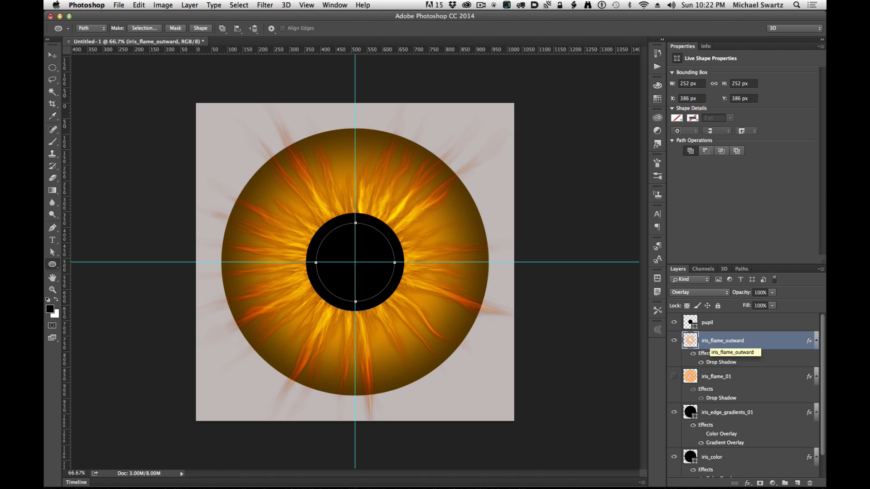
{"action": "double_click", "coordinate": [714, 340]}
{"action": "key", "text": "Right"}
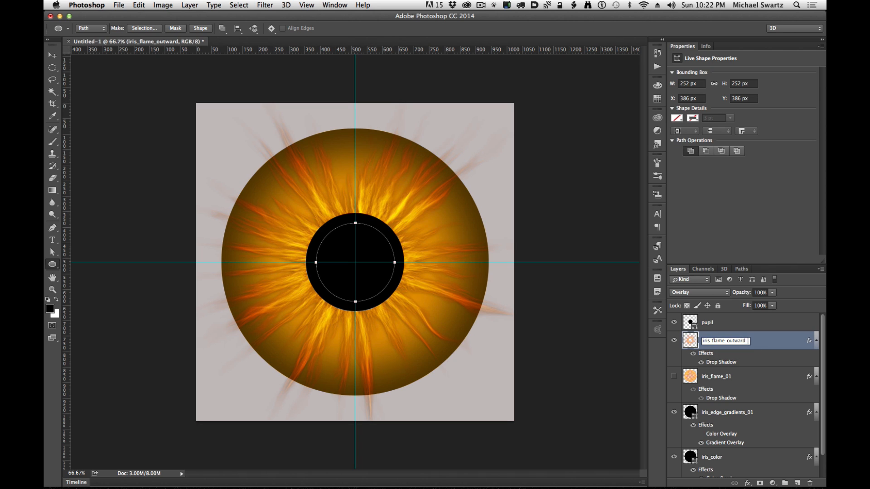
{"action": "key", "text": "Return"}
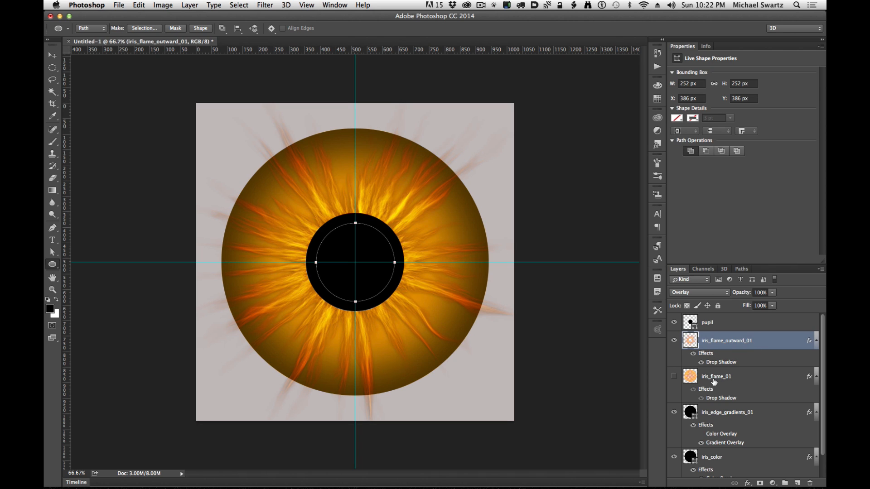
Step: Rename iris_flame_01 as iris_flame_inward_01 and make the layer visible again
{"action": "double_click", "coordinate": [730, 377]}
{"action": "left_click", "coordinate": [727, 376]}
{"action": "type", "text": "inward_"}
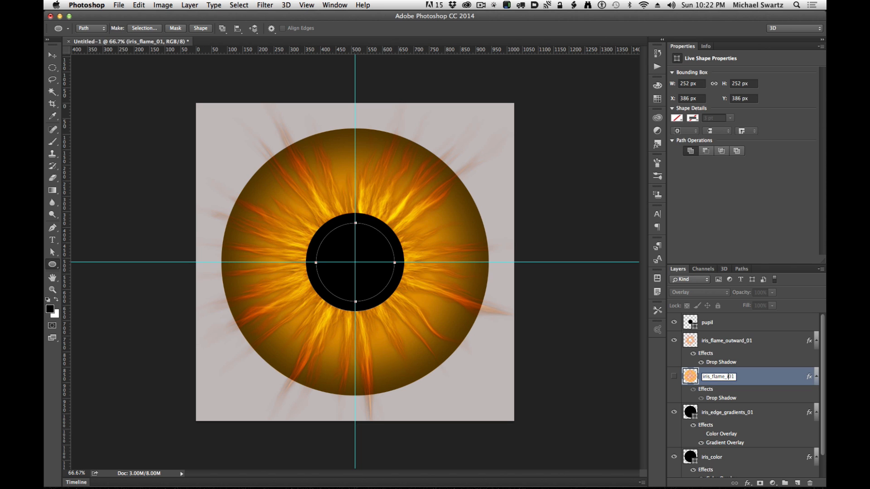
{"action": "key", "text": "Return"}
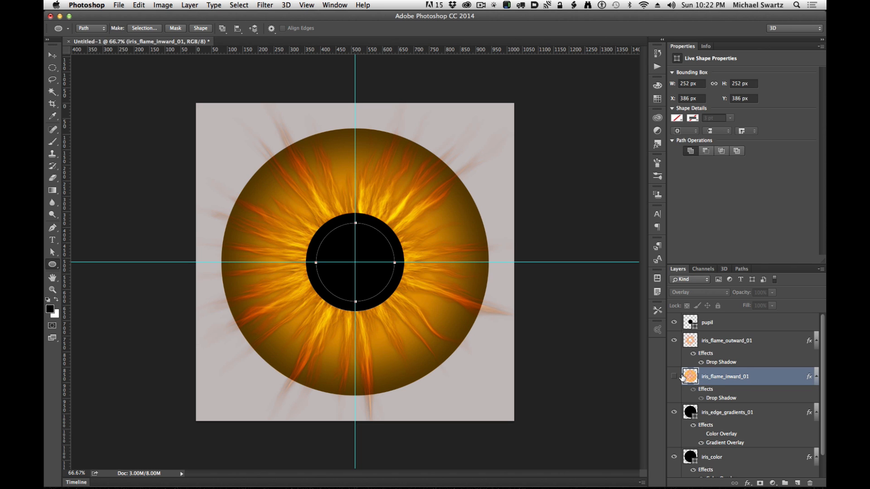
{"action": "left_click", "coordinate": [674, 376]}
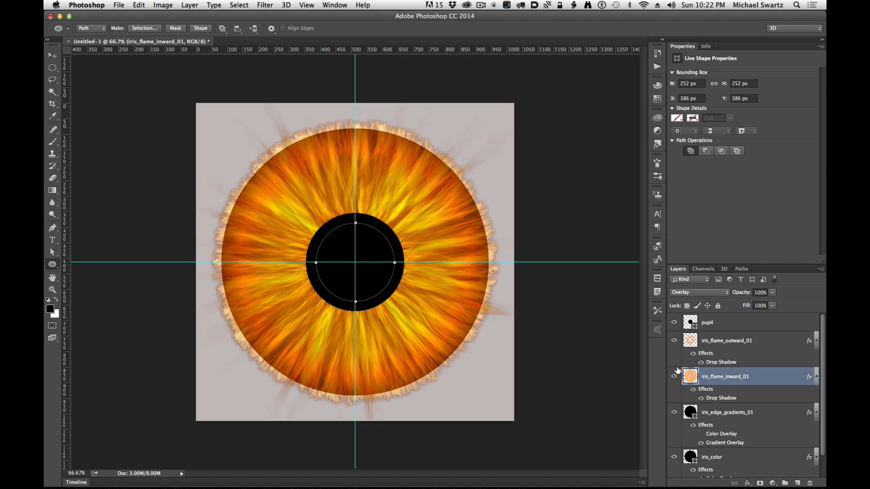
Step: Compare the iris with the iris_flame_outward_01 layer hidden and shown
{"action": "left_click", "coordinate": [698, 342]}
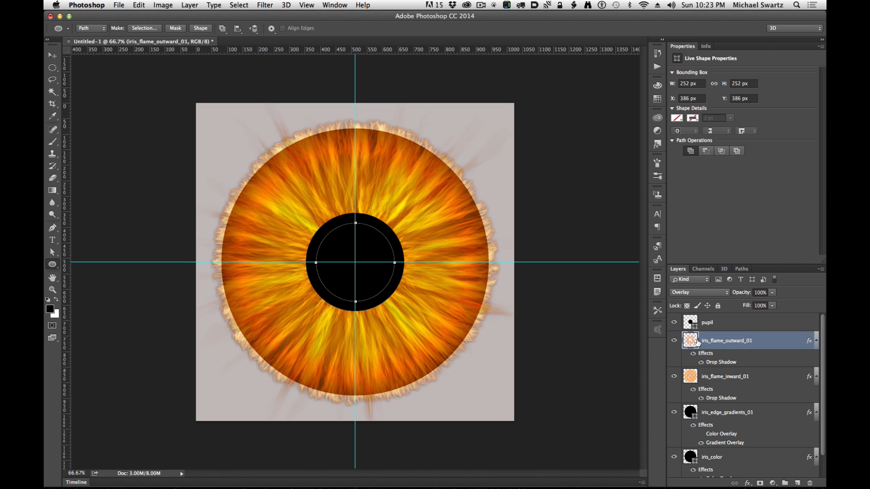
{"action": "left_click", "coordinate": [692, 380]}
{"action": "left_click", "coordinate": [689, 347]}
{"action": "left_click", "coordinate": [673, 341]}
{"action": "left_click", "coordinate": [674, 342]}
{"action": "left_click", "coordinate": [674, 342]}
{"action": "left_click", "coordinate": [674, 342]}
Step: Set the drop shadow opacity of iris_flame_outward_01 to 100%
{"action": "double_click", "coordinate": [722, 362]}
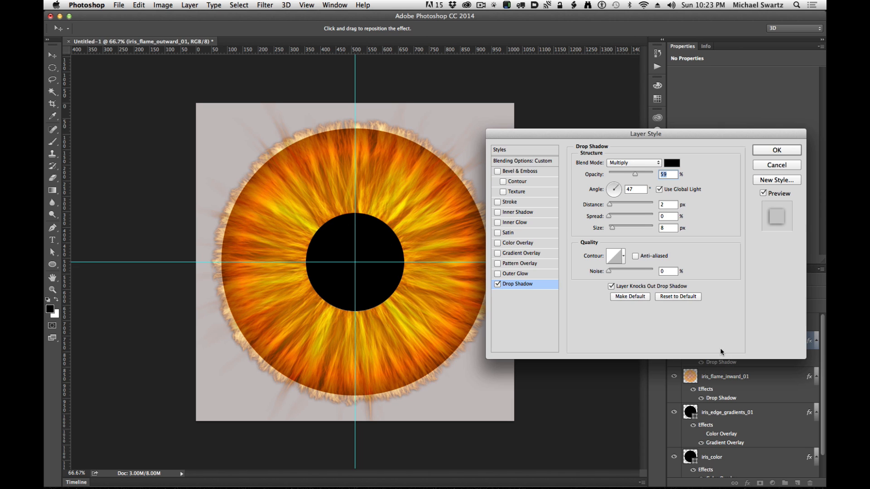
{"action": "mouse_move", "coordinate": [639, 175]}
{"action": "left_mouse_down"}
{"action": "mouse_move", "coordinate": [631, 177]}
{"action": "mouse_move", "coordinate": [647, 178]}
{"action": "left_mouse_up"}
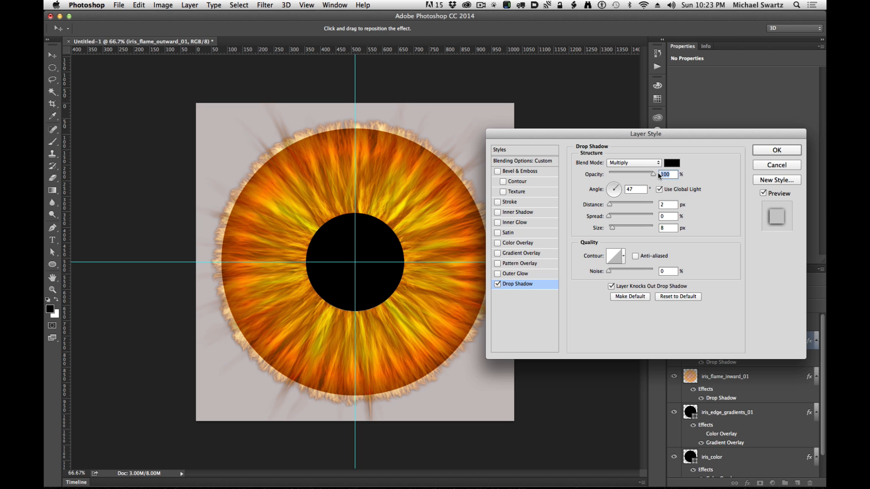
{"action": "left_click", "coordinate": [776, 150]}
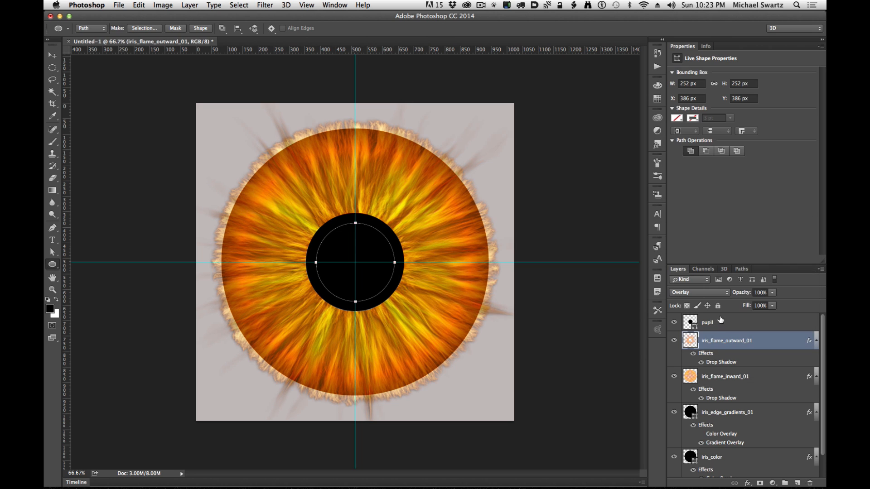
Step: Add a Hue/Saturation adjustment layer clipped to iris_flame_inward_01 and delete its vector mask
{"action": "left_click", "coordinate": [691, 377]}
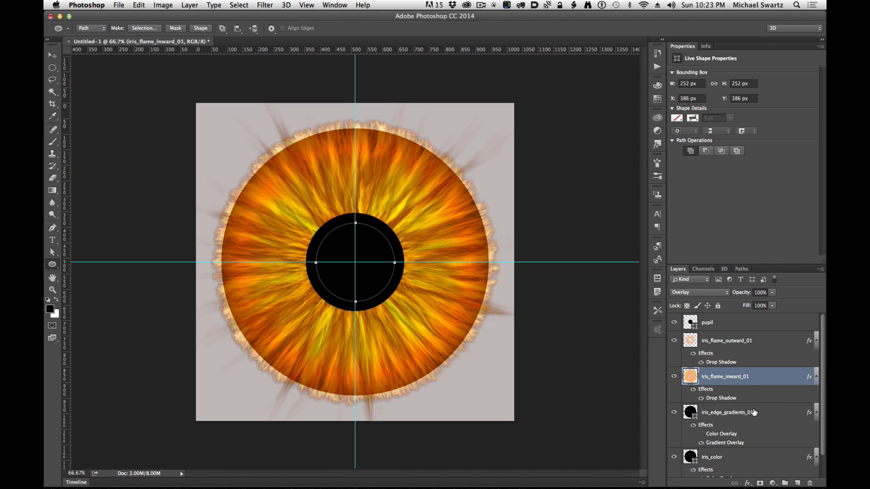
{"action": "left_click", "coordinate": [773, 483]}
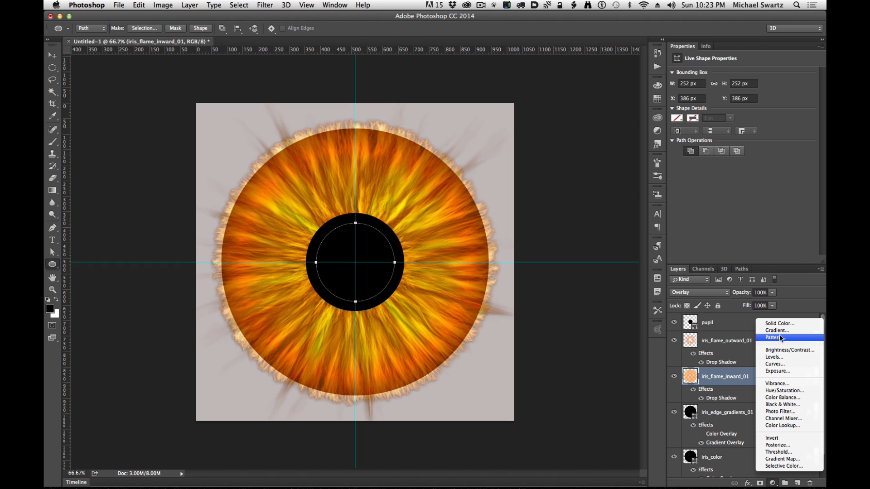
{"action": "left_click", "coordinate": [791, 394]}
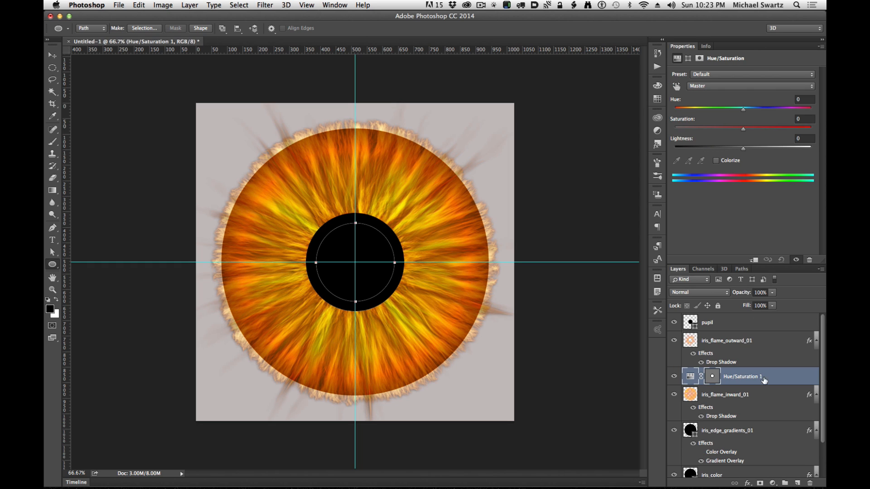
{"action": "left_click", "coordinate": [700, 381], "text": "alt"}
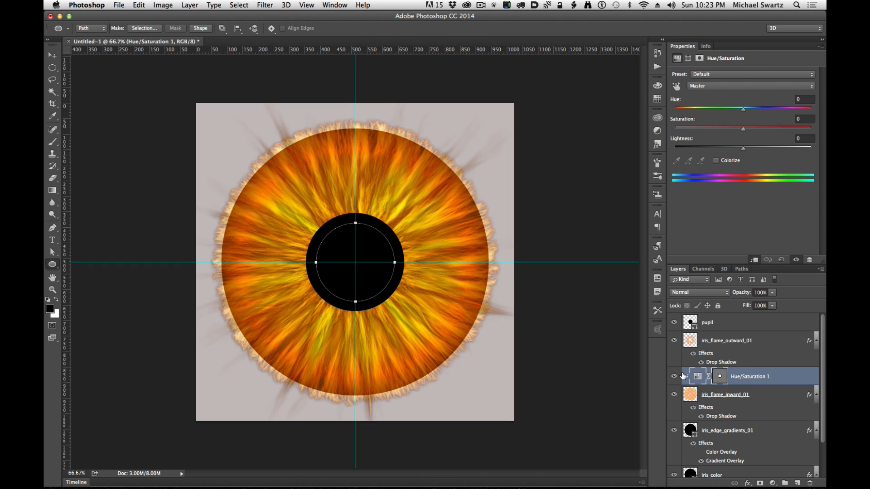
{"action": "right_click", "coordinate": [718, 376]}
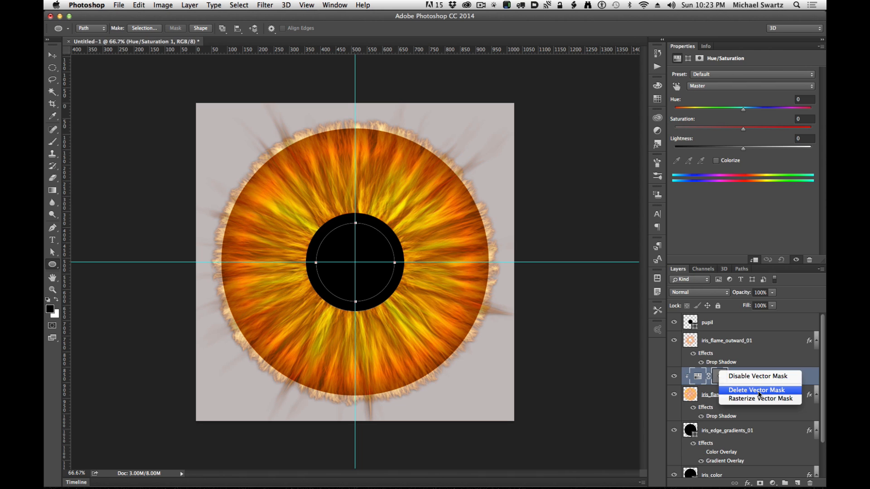
{"action": "left_click", "coordinate": [760, 390]}
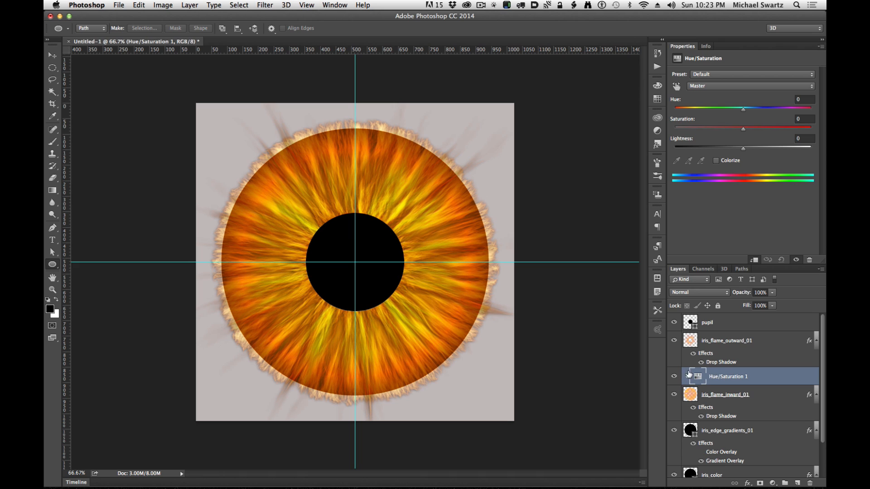
Step: Set the Hue/Saturation adjustment to hue -15 and saturation -32
{"action": "left_click_drag", "start_coordinate": [744, 129], "coordinate": [736, 111]}
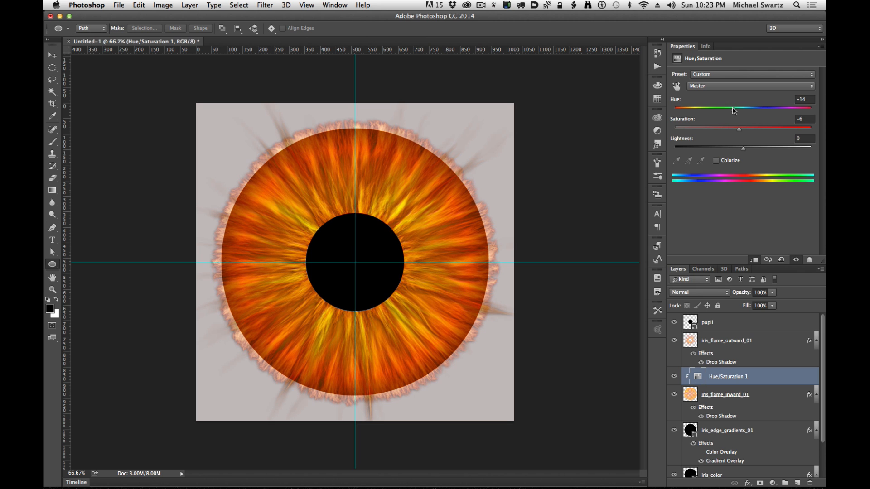
{"action": "left_click_drag", "start_coordinate": [731, 111], "coordinate": [736, 111]}
{"action": "left_click_drag", "start_coordinate": [740, 131], "coordinate": [718, 131]}
Step: Compare the iris with the Hue/Saturation adjustment off and on, and select the iris_flame_outward_01 layer
{"action": "left_click", "coordinate": [674, 376]}
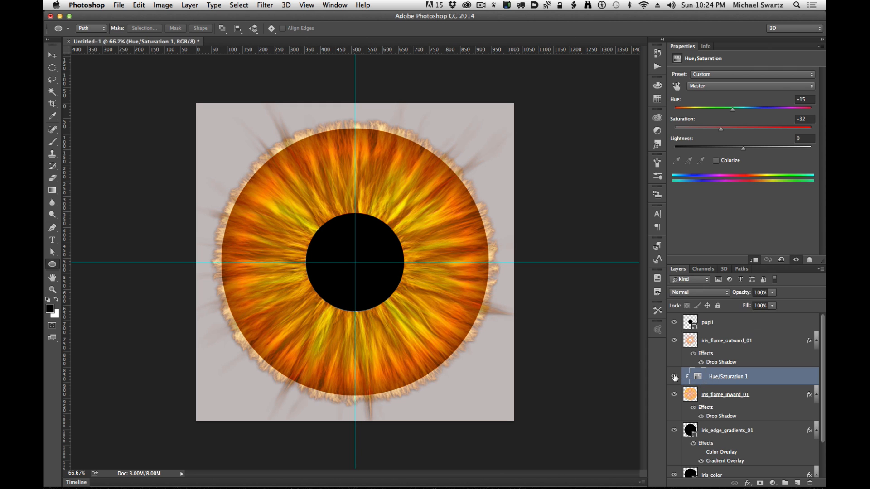
{"action": "left_click", "coordinate": [674, 376]}
{"action": "left_click", "coordinate": [674, 377]}
{"action": "left_click", "coordinate": [674, 377]}
{"action": "left_click", "coordinate": [673, 377]}
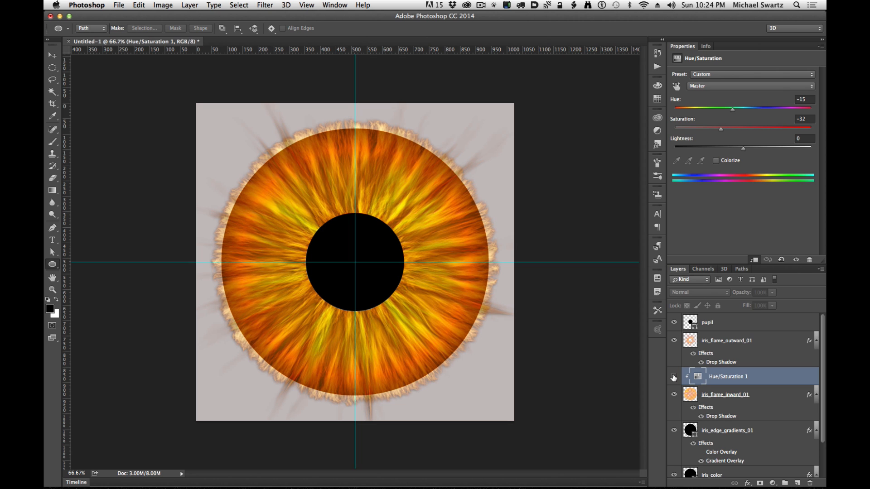
{"action": "left_click", "coordinate": [674, 377]}
{"action": "left_click", "coordinate": [694, 344]}
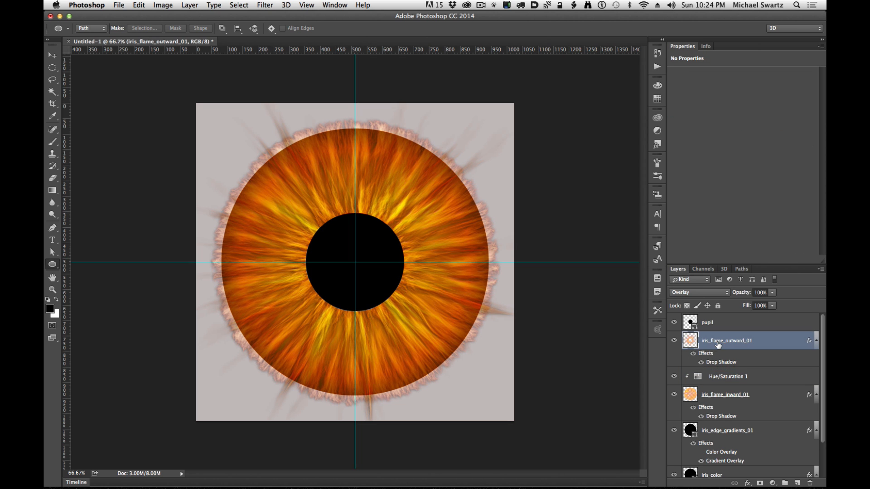
Step: Add a Hue/Saturation adjustment layer clipped to iris_flame_outward_01 and delete its layer mask
{"action": "left_click", "coordinate": [772, 483]}
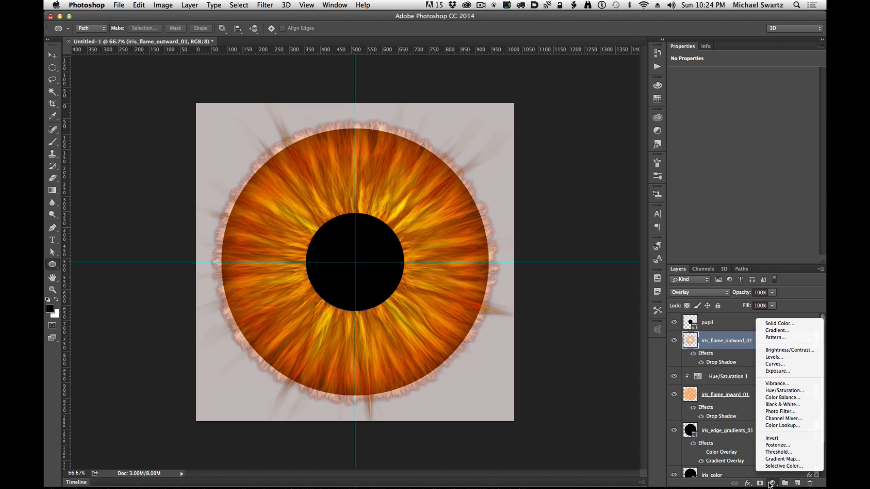
{"action": "left_click", "coordinate": [773, 391]}
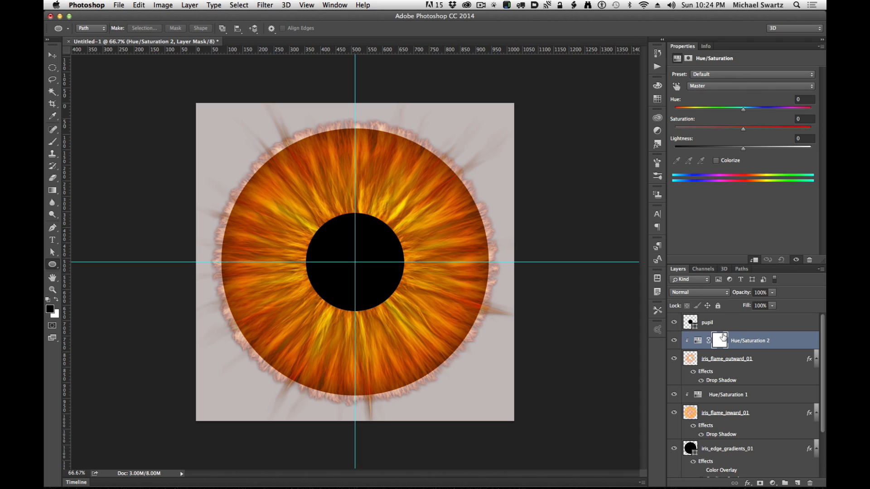
{"action": "right_click", "coordinate": [720, 341]}
{"action": "left_click", "coordinate": [666, 357]}
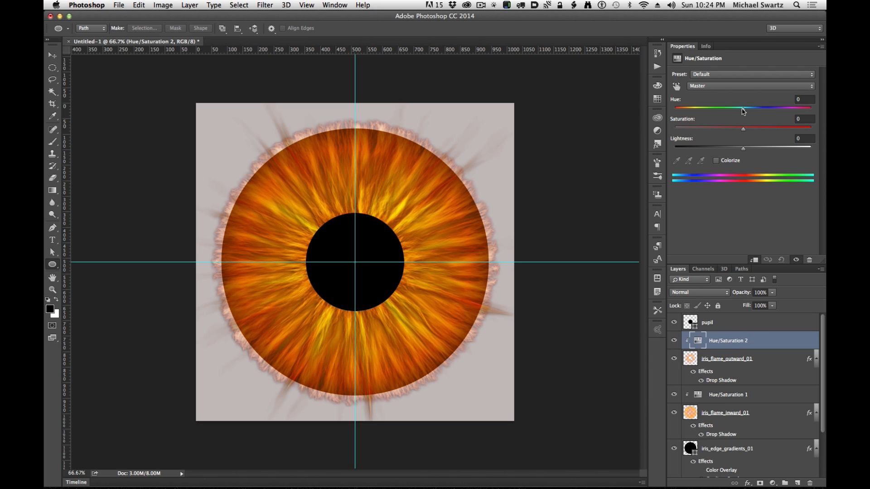
Step: Set the new Hue/Saturation adjustment to hue +5, saturation -2 and lightness +6, comparing the iris with it off and on
{"action": "mouse_move", "coordinate": [743, 111]}
{"action": "left_mouse_down"}
{"action": "mouse_move", "coordinate": [765, 111]}
{"action": "mouse_move", "coordinate": [755, 112]}
{"action": "left_mouse_up"}
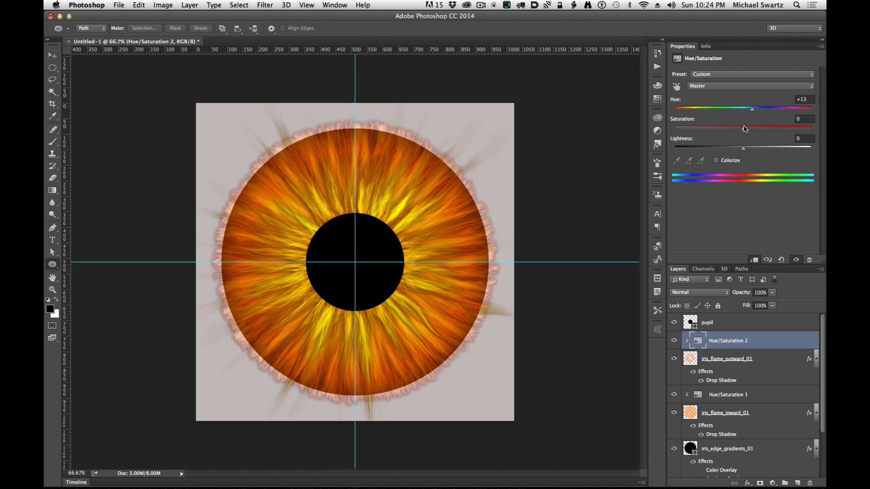
{"action": "left_click_drag", "start_coordinate": [744, 129], "coordinate": [748, 150]}
{"action": "left_click", "coordinate": [674, 342]}
{"action": "left_click", "coordinate": [675, 341]}
{"action": "left_click_drag", "start_coordinate": [735, 129], "coordinate": [747, 110]}
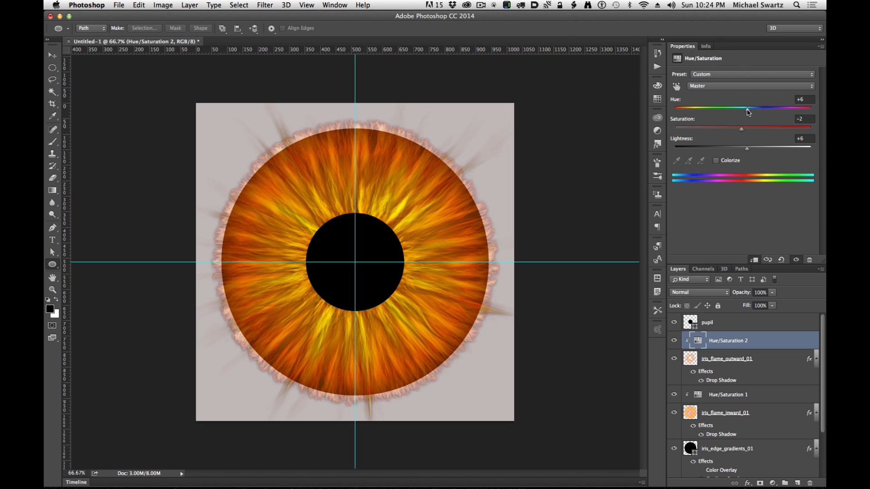
Step: Rename the Hue/Saturation 2 layer as HSL_iris_brighten_saturation
{"action": "left_click", "coordinate": [697, 343]}
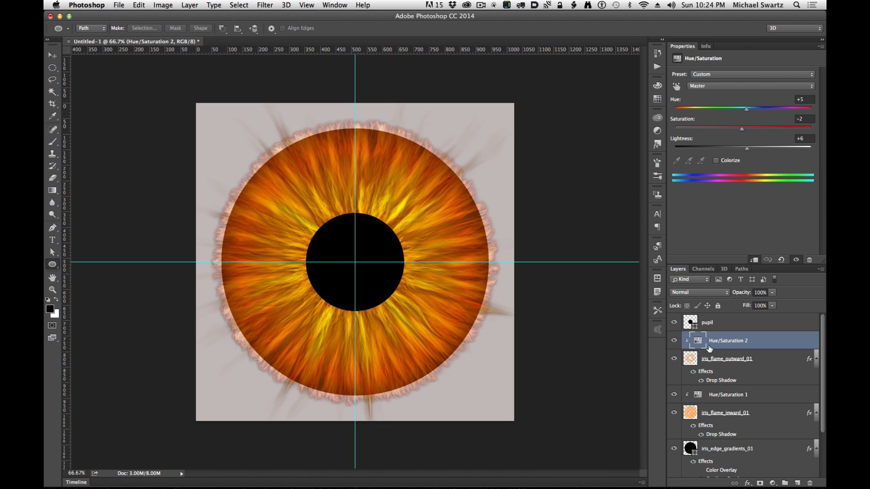
{"action": "double_click", "coordinate": [715, 340]}
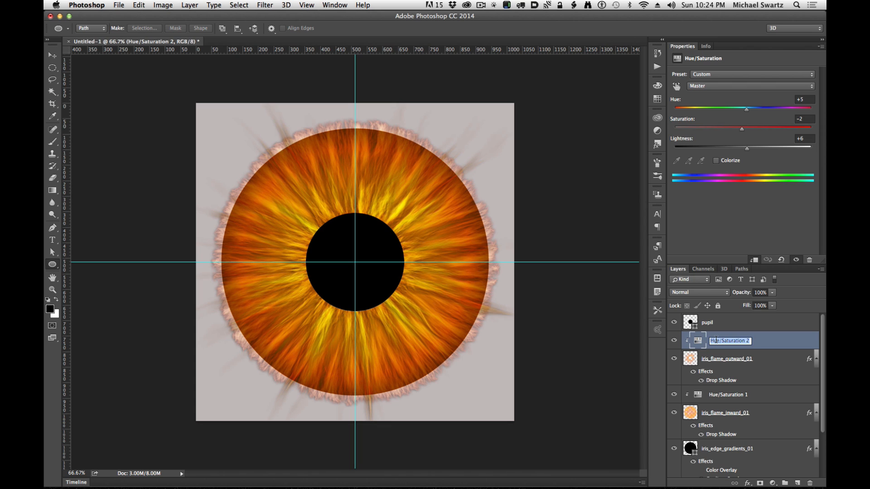
{"action": "type", "text": "HSL_"}
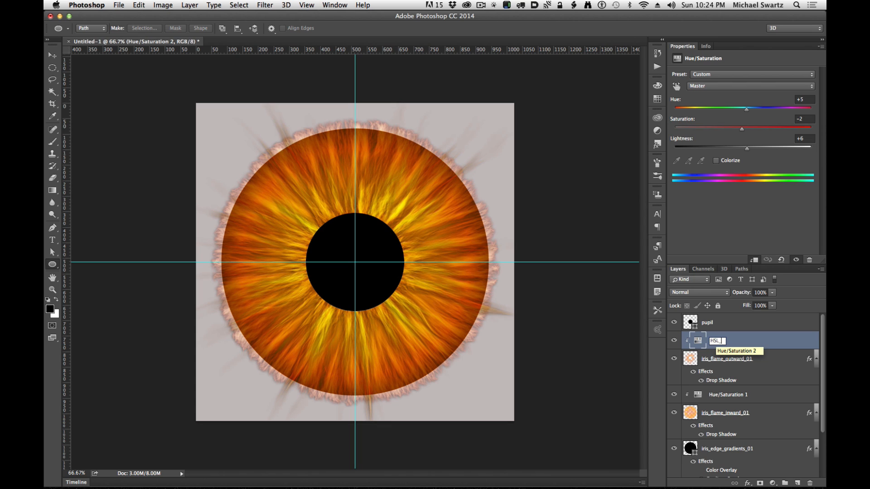
{"action": "type", "text": "brighten_saturation"}
{"action": "key", "text": "Return"}
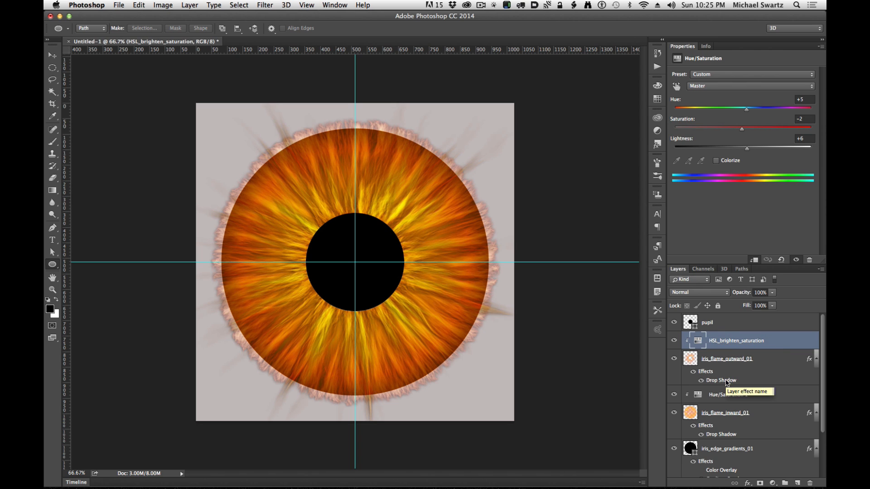
{"action": "double_click", "coordinate": [720, 340]}
{"action": "left_click", "coordinate": [722, 340]}
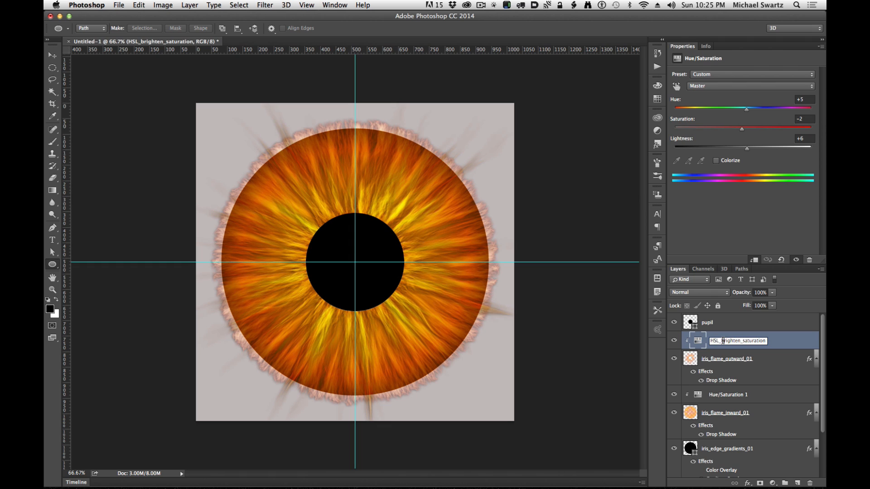
{"action": "type", "text": "iris_"}
{"action": "key", "text": "Return"}
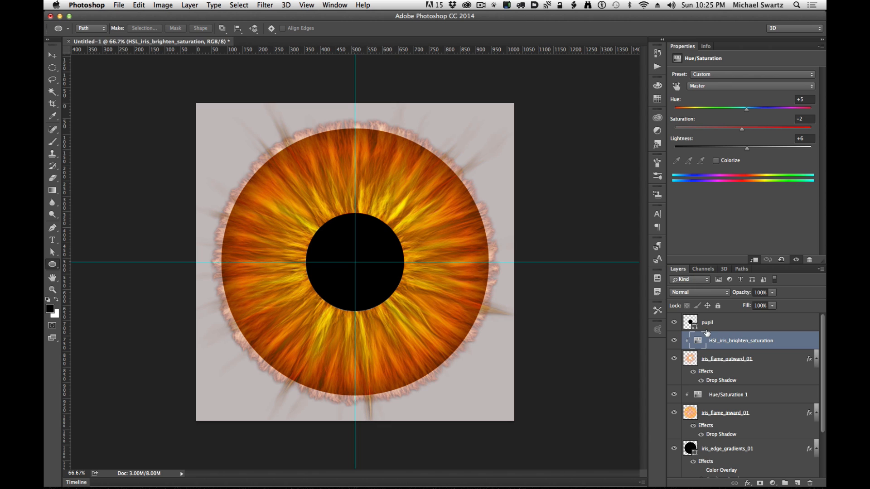
Step: Rename the Hue/Saturation 1 layer above iris_flame_inward_01 as HSL_iris_deepen
{"action": "double_click", "coordinate": [716, 395]}
{"action": "type", "text": "HSL_iris_"}
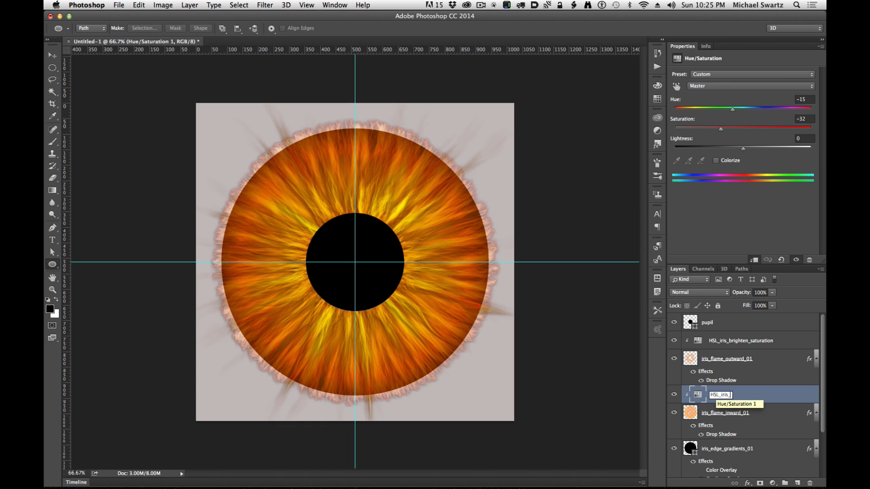
{"action": "type", "text": "deepen"}
{"action": "key", "text": "BackSpace"}
{"action": "key", "text": "Return"}
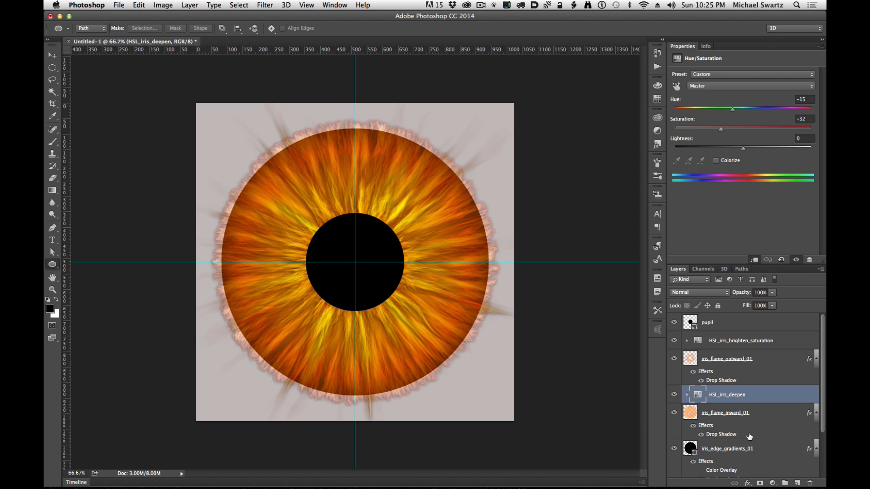
Step: Duplicate the iris_color layer and move the copy to the top of the layer stack, above pupil
{"action": "scroll", "coordinate": [722, 444], "scroll_direction": "down", "scroll_amount": 3}
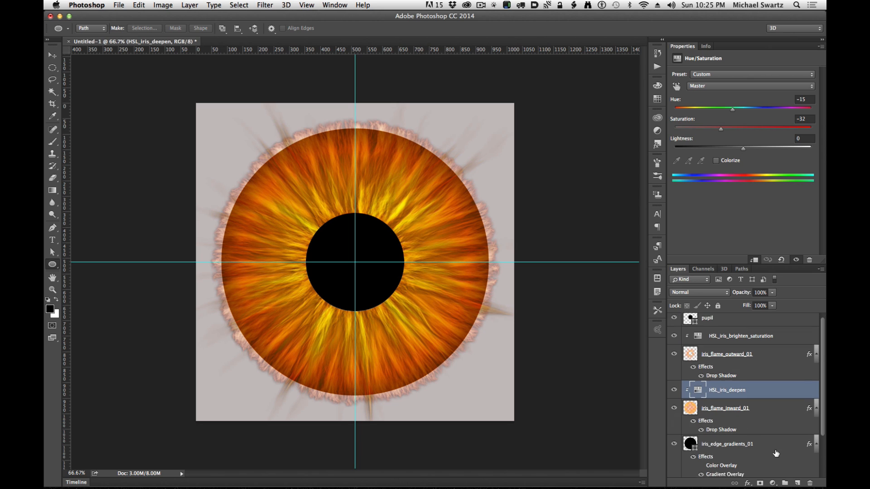
{"action": "left_click", "coordinate": [773, 432]}
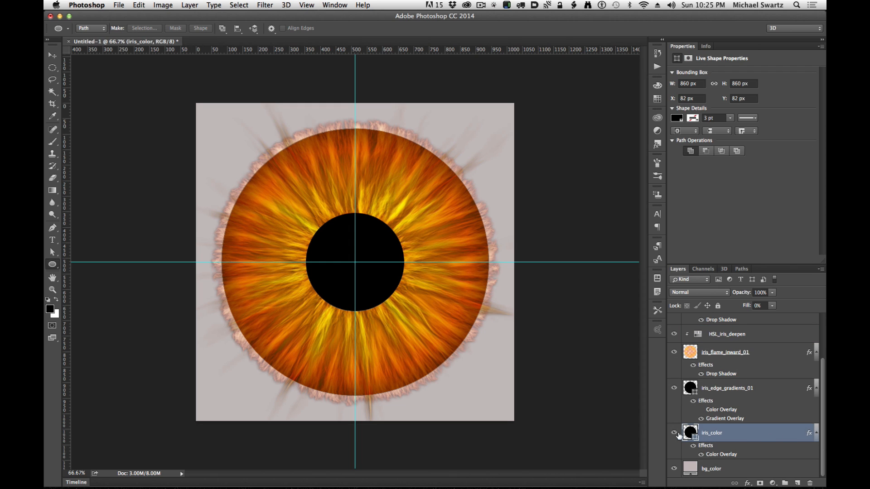
{"action": "key", "text": "super+j"}
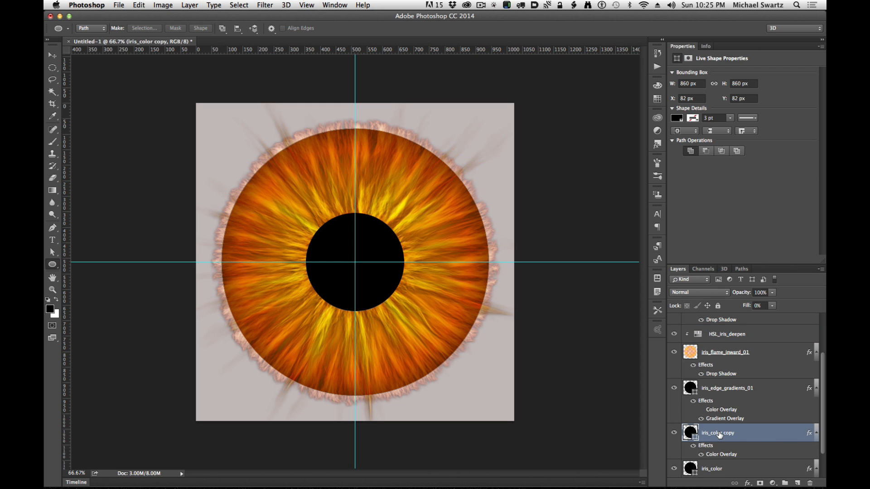
{"action": "left_click_drag", "start_coordinate": [720, 434], "coordinate": [727, 331]}
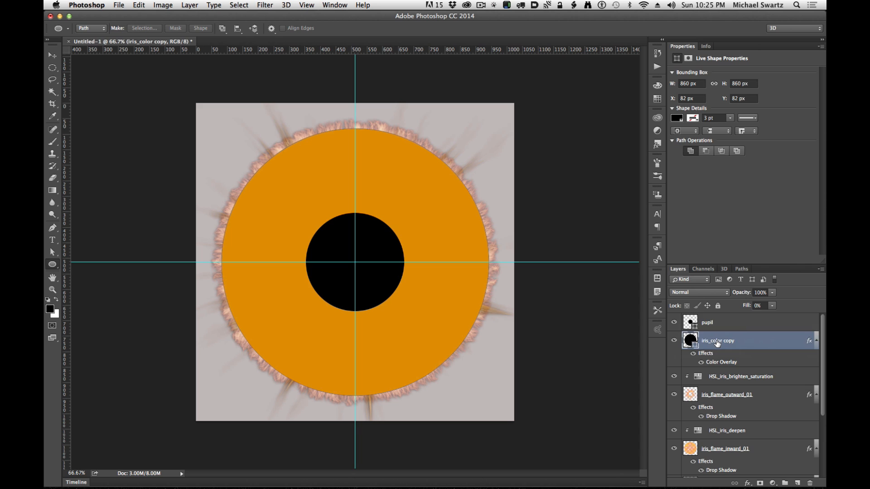
{"action": "left_click_drag", "start_coordinate": [717, 344], "coordinate": [719, 321]}
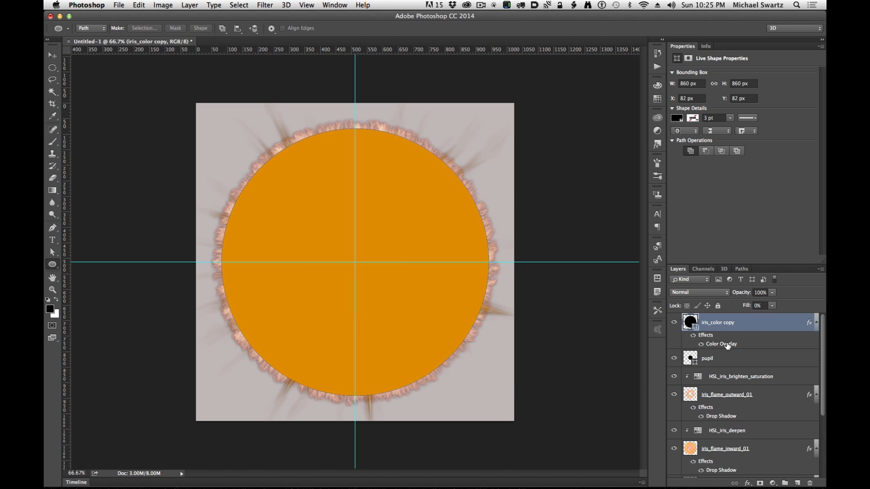
Step: Turn off the Color Overlay on the iris_color copy layer and enable an Inner Shadow instead
{"action": "double_click", "coordinate": [727, 344]}
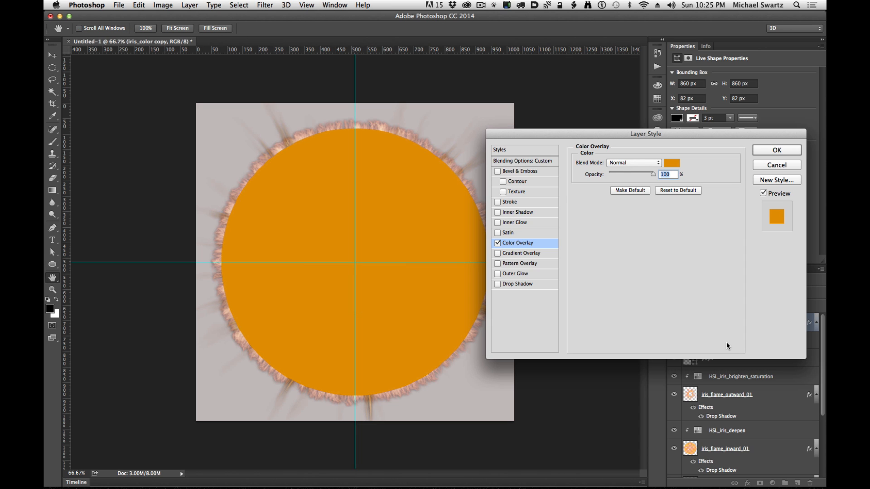
{"action": "left_click", "coordinate": [498, 243]}
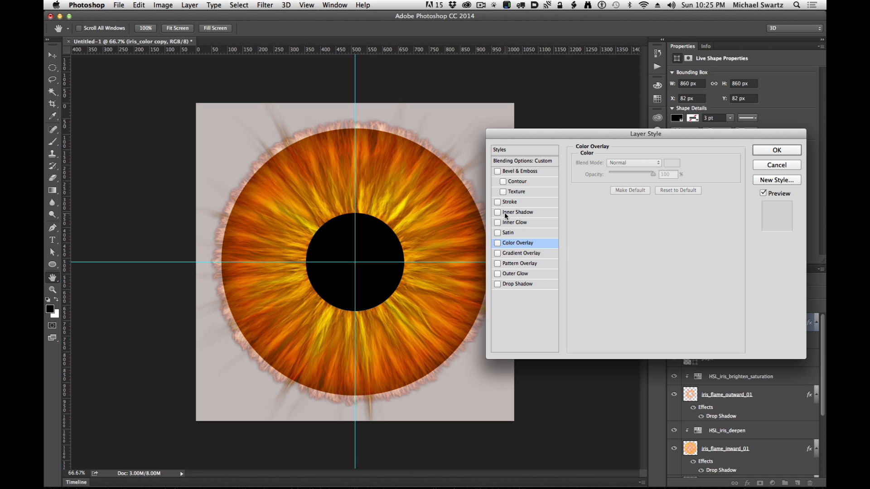
{"action": "left_click", "coordinate": [505, 213]}
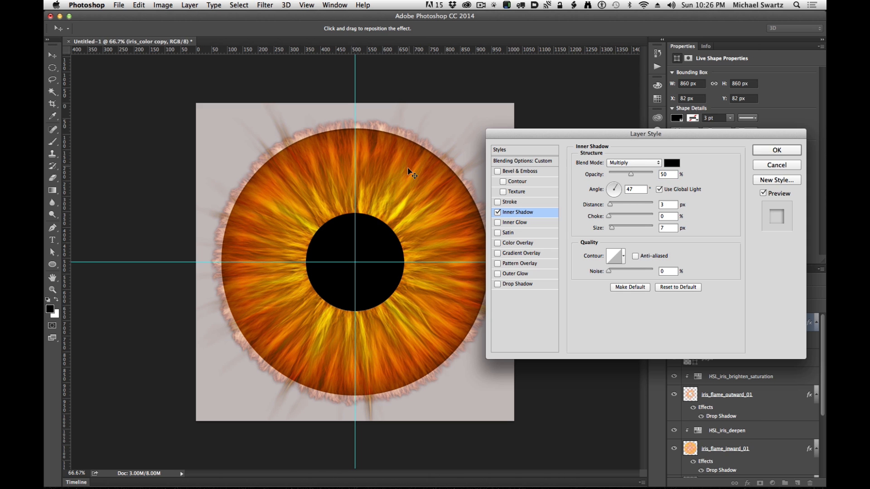
Step: Shape the inner shadow over the upper iris with angle 82°, distance 156 px, size 122 px and opacity 58%
{"action": "left_click_drag", "start_coordinate": [408, 175], "coordinate": [399, 225]}
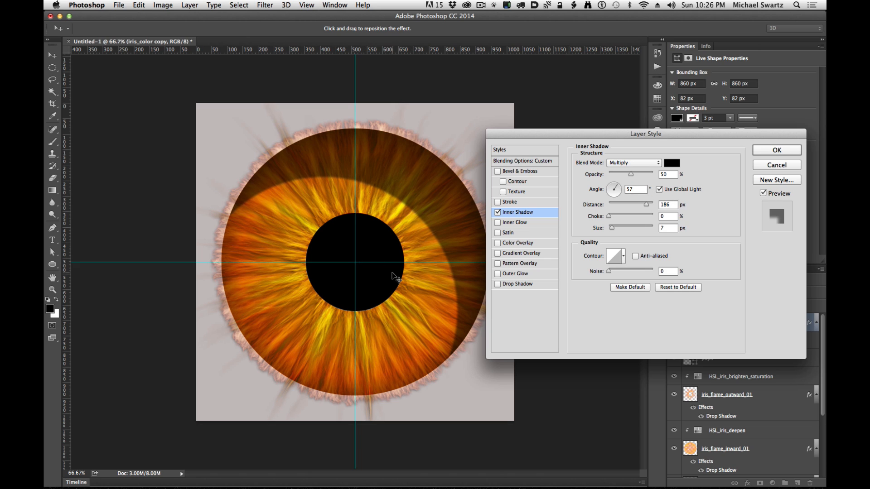
{"action": "left_click_drag", "start_coordinate": [398, 269], "coordinate": [356, 268]}
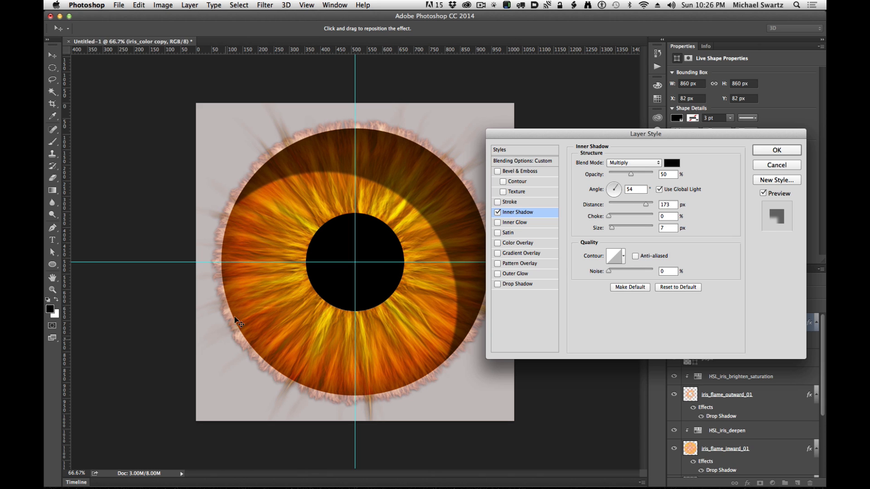
{"action": "mouse_move", "coordinate": [414, 223]}
{"action": "left_mouse_down"}
{"action": "mouse_move", "coordinate": [425, 224]}
{"action": "mouse_move", "coordinate": [415, 230]}
{"action": "mouse_move", "coordinate": [410, 221]}
{"action": "mouse_move", "coordinate": [442, 220]}
{"action": "mouse_move", "coordinate": [474, 199]}
{"action": "mouse_move", "coordinate": [408, 213]}
{"action": "mouse_move", "coordinate": [422, 235]}
{"action": "left_mouse_up"}
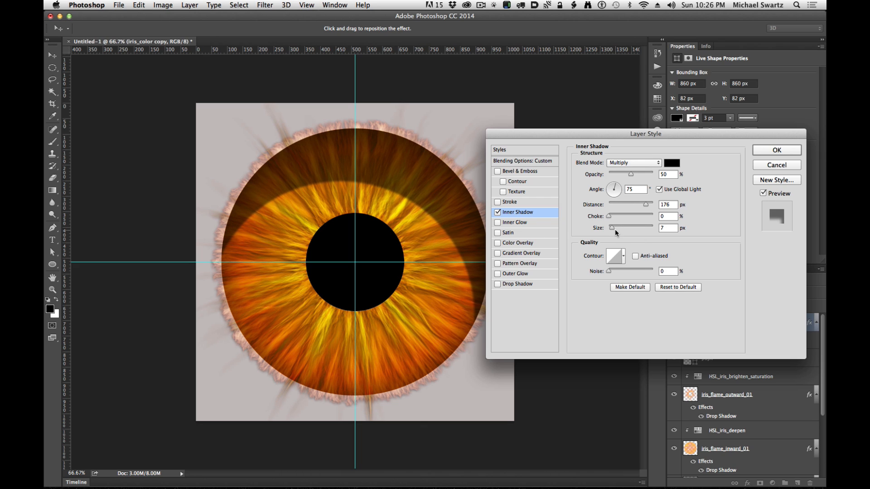
{"action": "left_click_drag", "start_coordinate": [613, 228], "coordinate": [638, 229]}
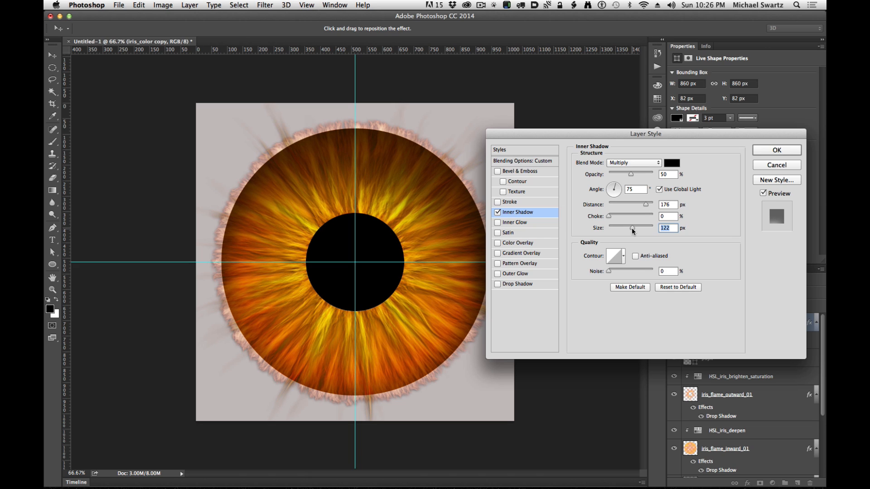
{"action": "left_click_drag", "start_coordinate": [402, 229], "coordinate": [412, 221]}
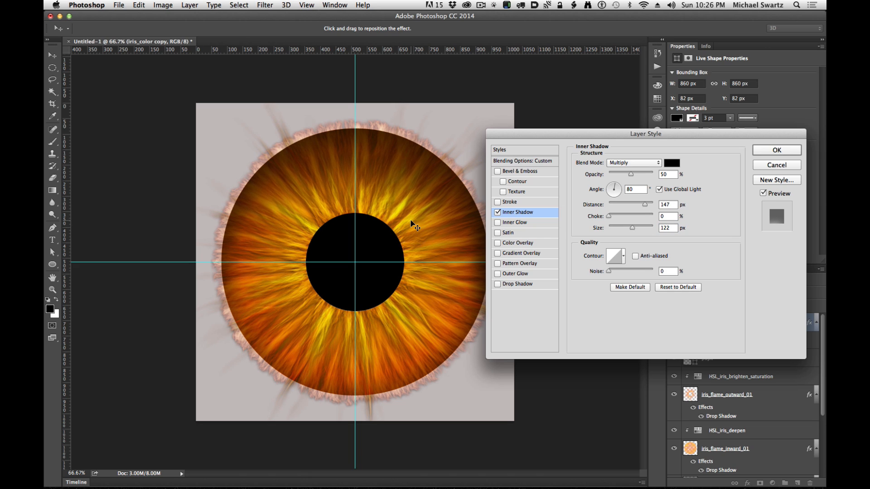
{"action": "left_click_drag", "start_coordinate": [444, 224], "coordinate": [446, 225]}
{"action": "mouse_move", "coordinate": [630, 174]}
{"action": "left_mouse_down"}
{"action": "mouse_move", "coordinate": [644, 176]}
{"action": "mouse_move", "coordinate": [636, 176]}
{"action": "left_mouse_up"}
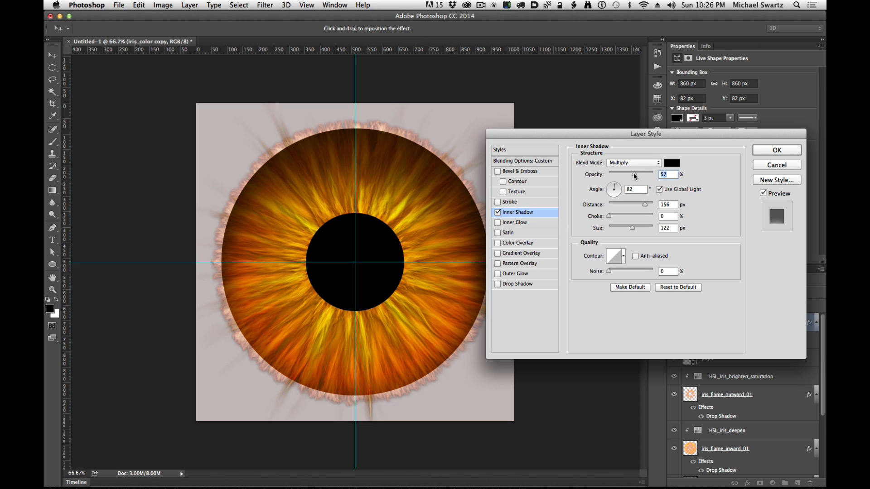
Step: Set the inner shadow colour to dark brown, 280c00
{"action": "left_click", "coordinate": [671, 163]}
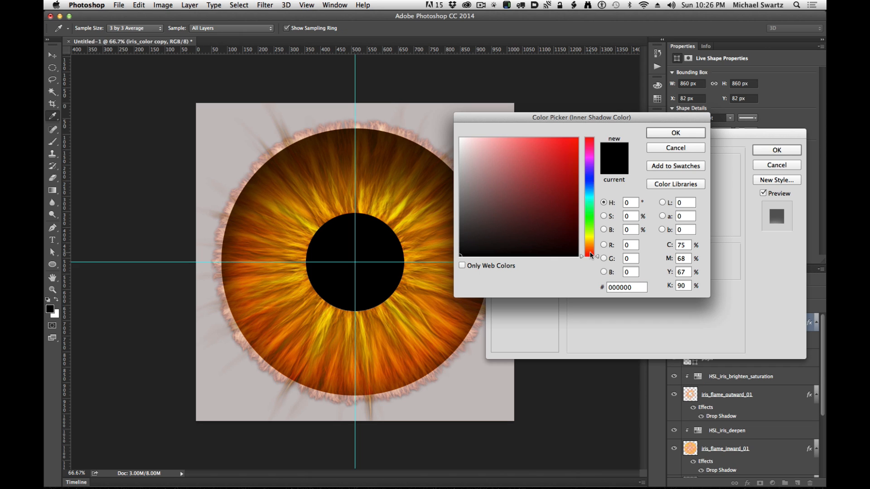
{"action": "left_click_drag", "start_coordinate": [591, 256], "coordinate": [590, 251]}
{"action": "left_click_drag", "start_coordinate": [534, 181], "coordinate": [578, 238]}
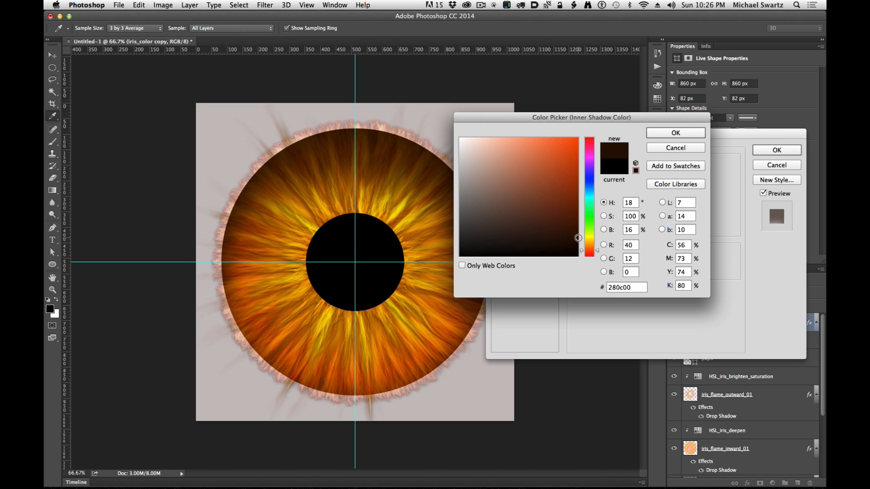
{"action": "left_click", "coordinate": [677, 133]}
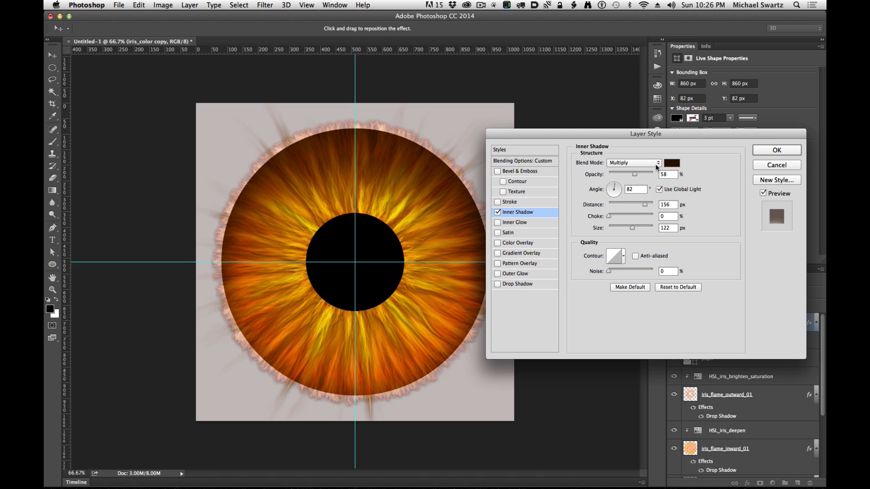
Step: Raise the inner shadow's opacity to about 82% and apply the layer style
{"action": "left_click_drag", "start_coordinate": [639, 175], "coordinate": [644, 177]}
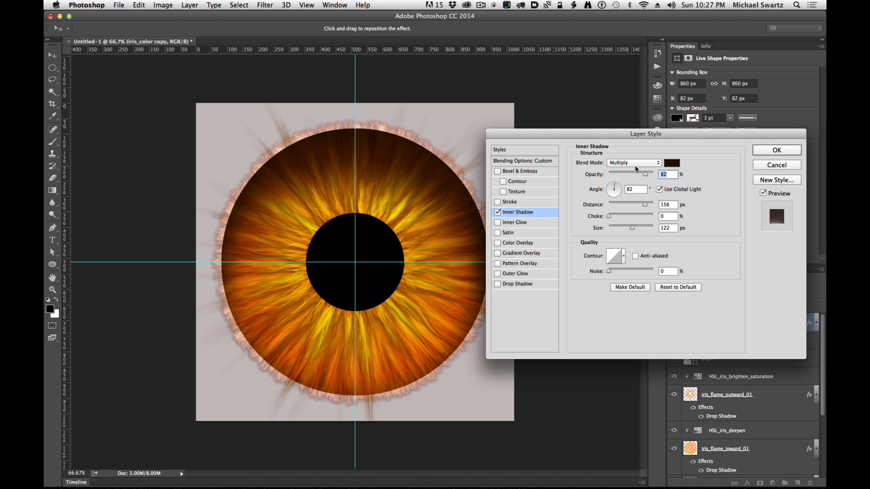
{"action": "left_click_drag", "start_coordinate": [644, 177], "coordinate": [642, 177]}
{"action": "left_click", "coordinate": [777, 150]}
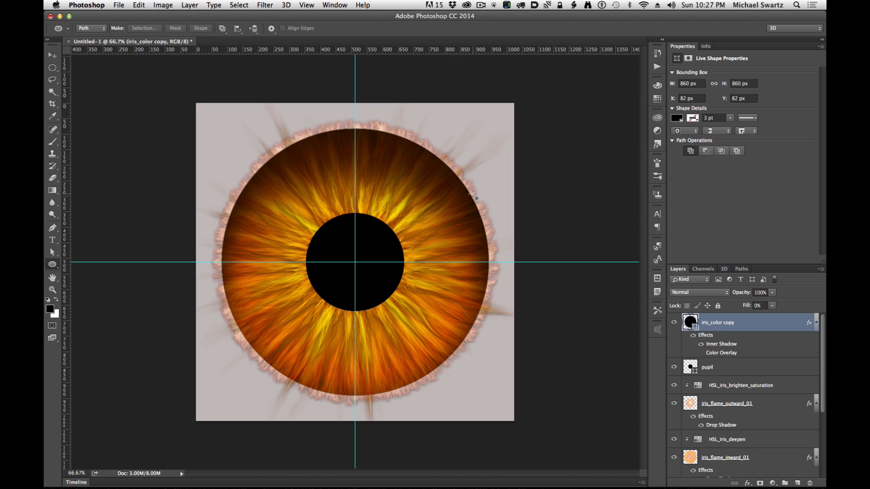
Step: Zoom in on the pupil and surrounding iris fibers to about 160% and hide the guides
{"action": "scroll", "coordinate": [765, 344], "scroll_direction": "down", "scroll_amount": 5}
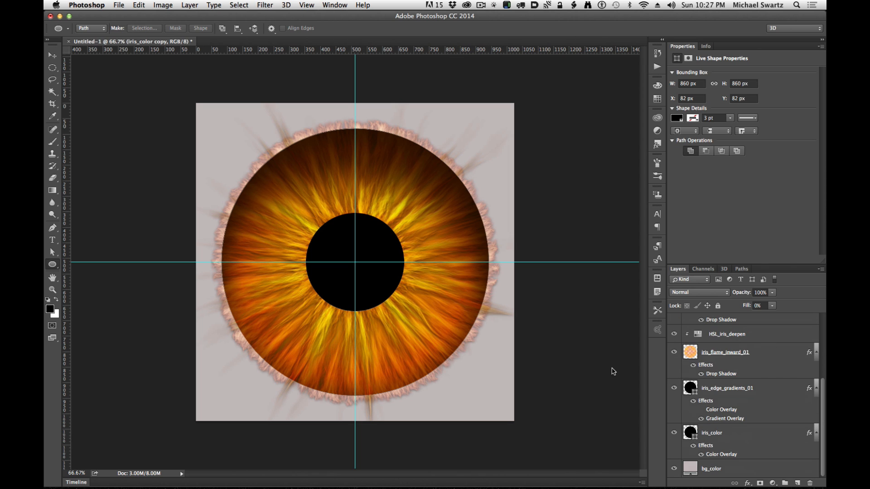
{"action": "left_click_drag", "start_coordinate": [396, 239], "coordinate": [436, 253]}
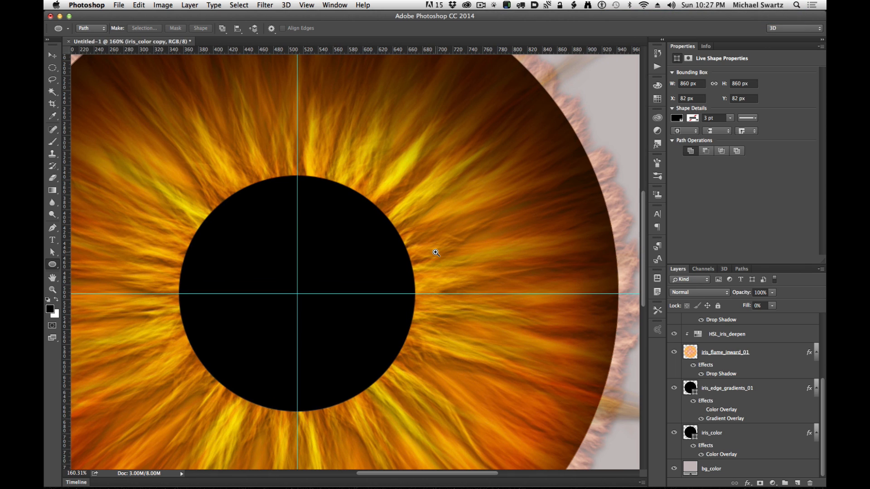
{"action": "key", "text": "super+semicolon"}
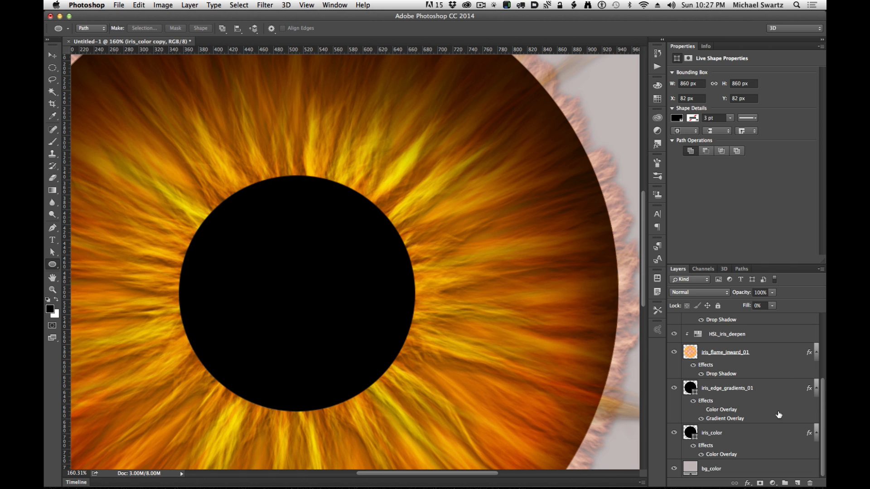
Step: Add an Outer Glow to the pupil layer in black with the Multiply blend mode
{"action": "scroll", "coordinate": [760, 432], "scroll_direction": "up", "scroll_amount": 5}
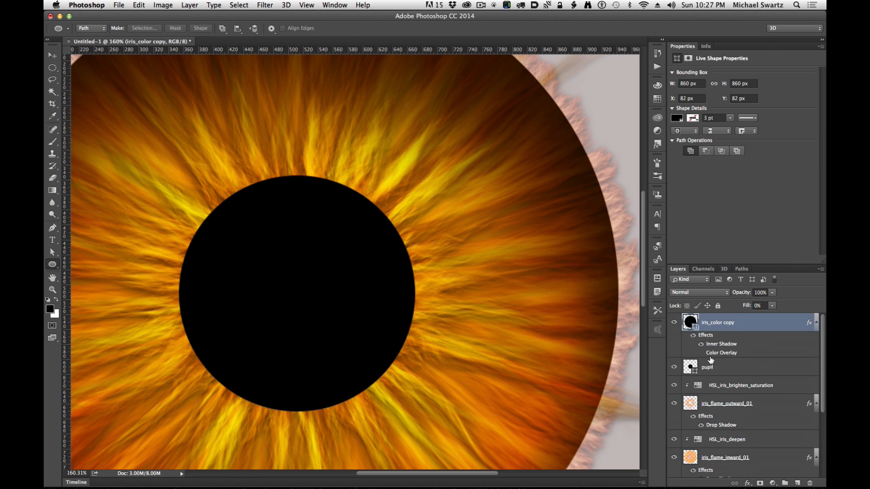
{"action": "left_click", "coordinate": [768, 368]}
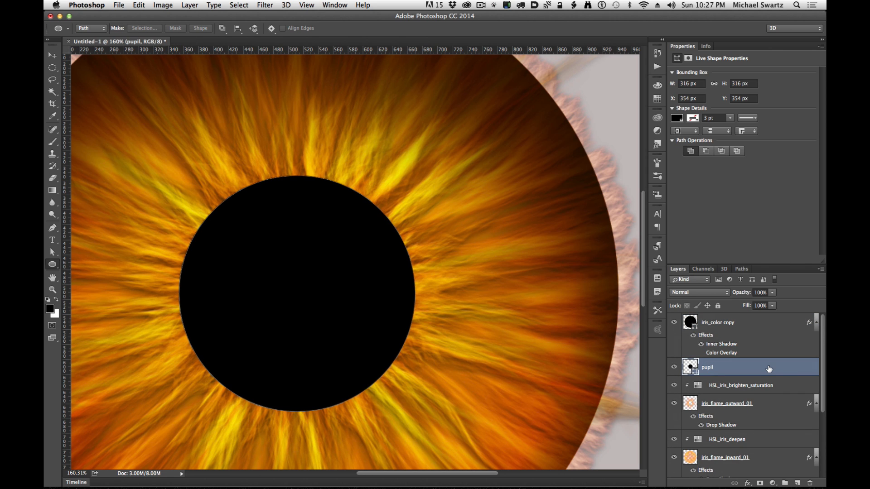
{"action": "double_click", "coordinate": [768, 368]}
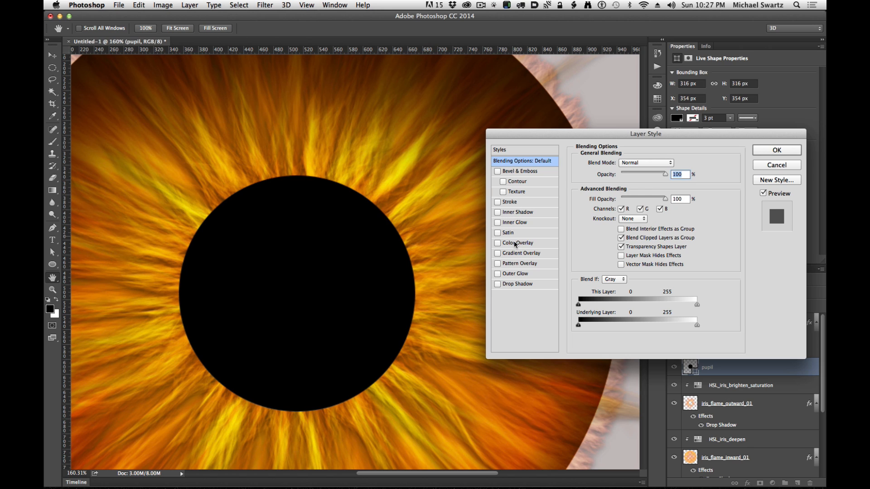
{"action": "left_click", "coordinate": [514, 274]}
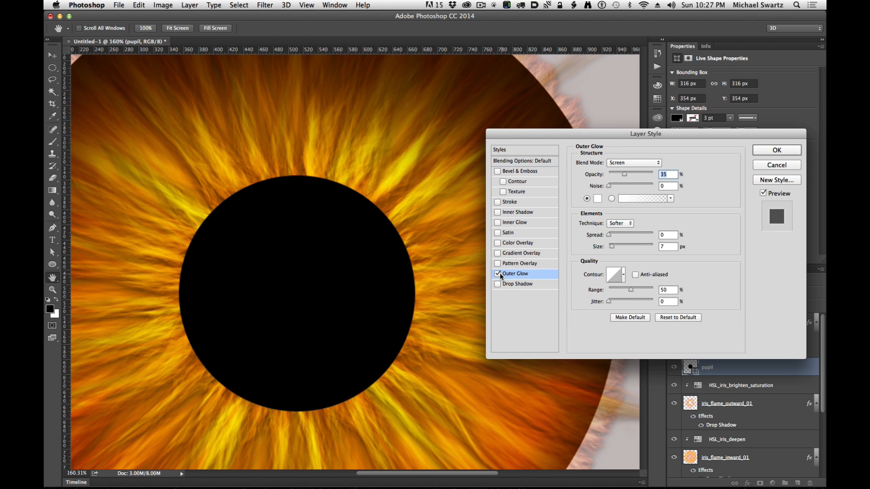
{"action": "left_click", "coordinate": [597, 199]}
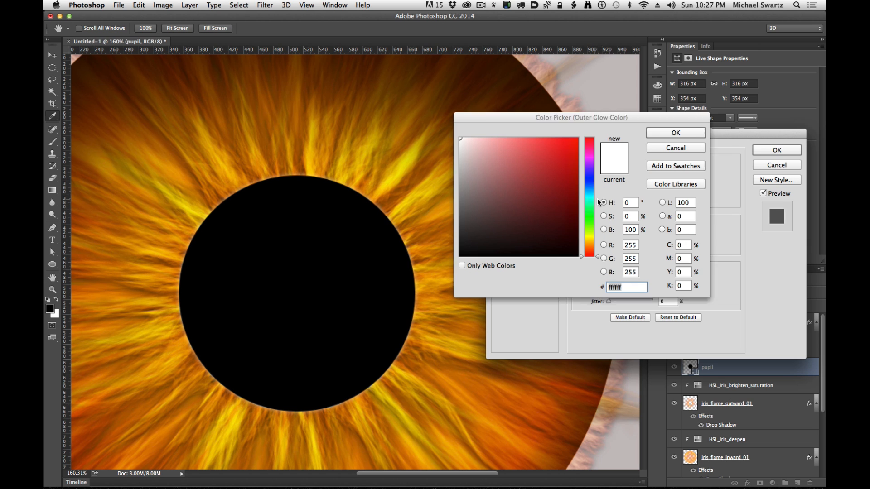
{"action": "left_click", "coordinate": [404, 290]}
{"action": "left_click", "coordinate": [676, 133]}
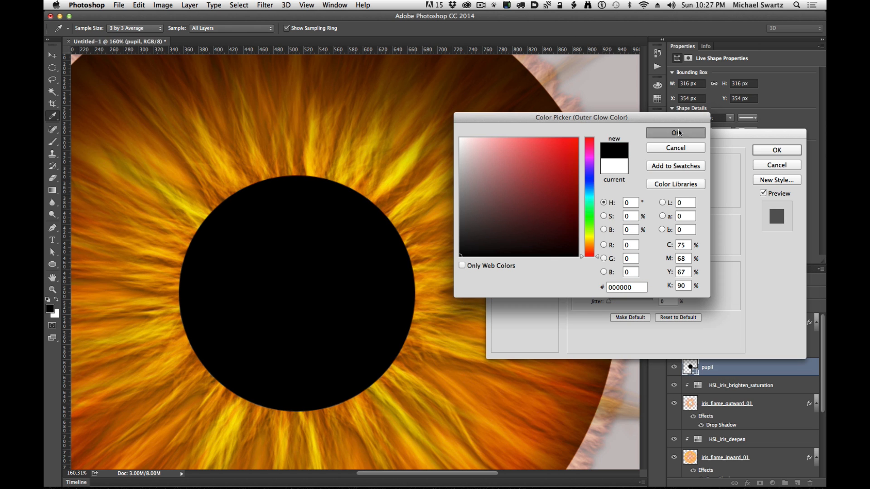
{"action": "left_click", "coordinate": [623, 161]}
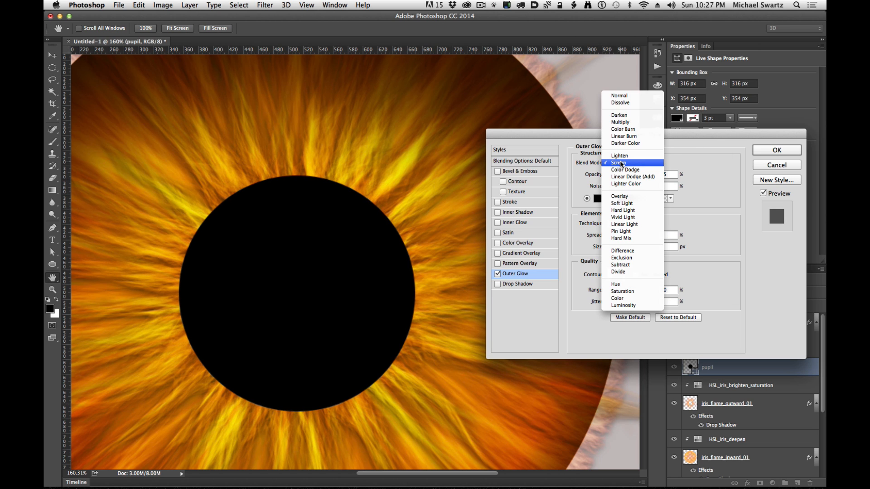
{"action": "left_click", "coordinate": [623, 123]}
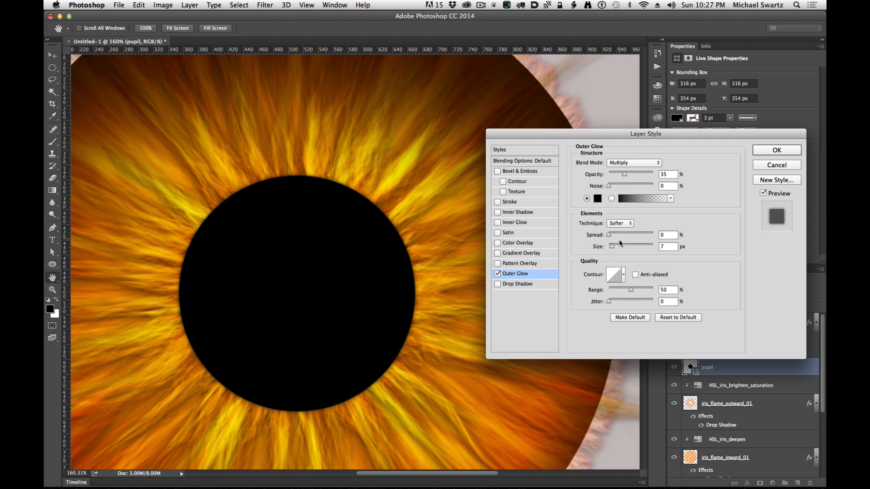
Step: Set the pupil's outer glow to size 54 px, opacity 100% and noise 6%, and apply the layer style
{"action": "left_click_drag", "start_coordinate": [612, 246], "coordinate": [618, 246]}
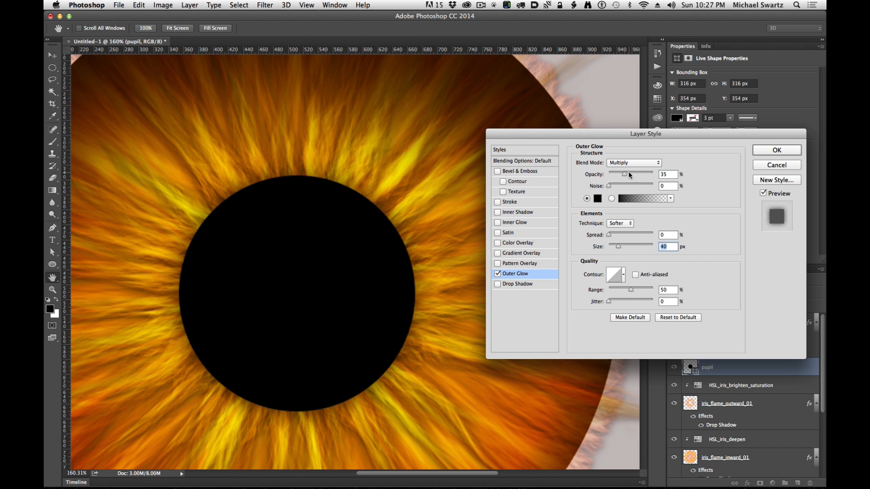
{"action": "mouse_move", "coordinate": [624, 174]}
{"action": "left_mouse_down"}
{"action": "mouse_move", "coordinate": [648, 174]}
{"action": "mouse_move", "coordinate": [611, 184]}
{"action": "left_mouse_up"}
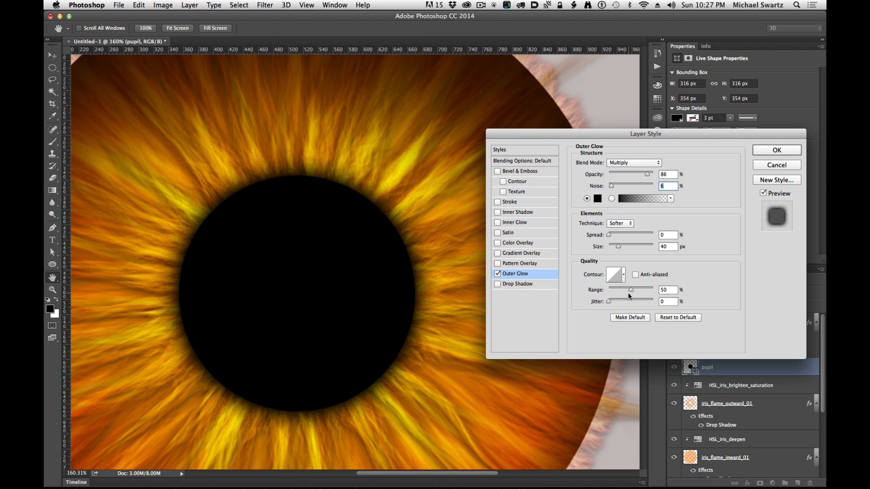
{"action": "left_click_drag", "start_coordinate": [620, 244], "coordinate": [620, 247]}
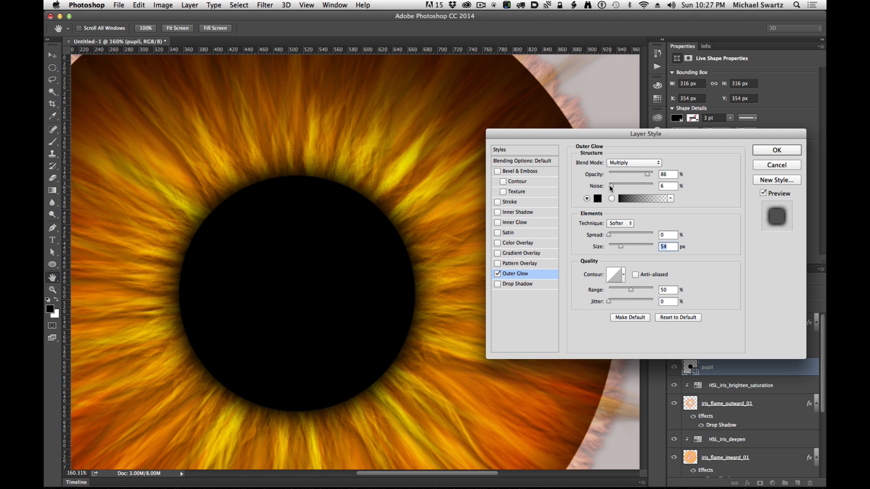
{"action": "left_click_drag", "start_coordinate": [648, 174], "coordinate": [654, 172]}
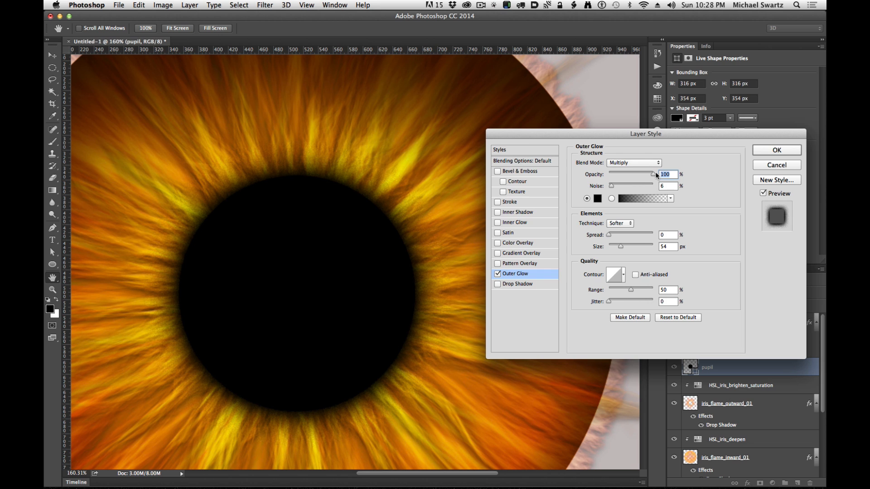
{"action": "left_click", "coordinate": [411, 193], "text": "alt"}
{"action": "left_click", "coordinate": [412, 194], "text": "super"}
{"action": "left_click", "coordinate": [411, 194], "text": "super"}
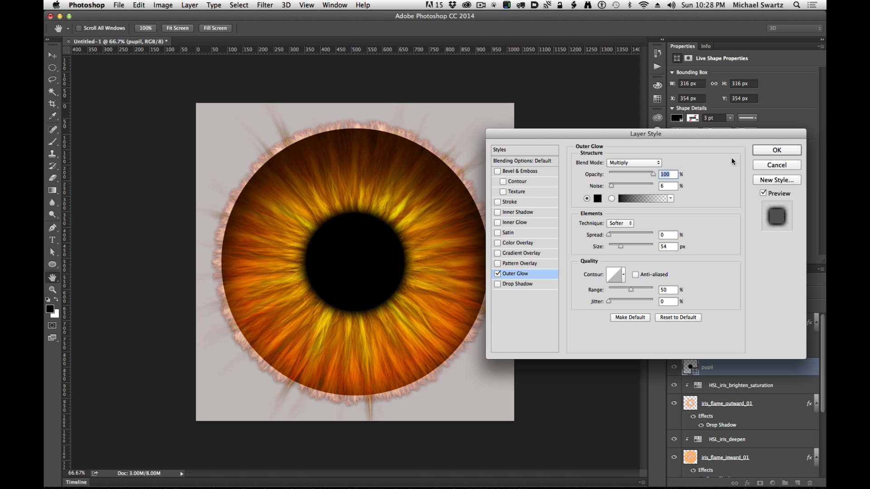
{"action": "left_click", "coordinate": [777, 150]}
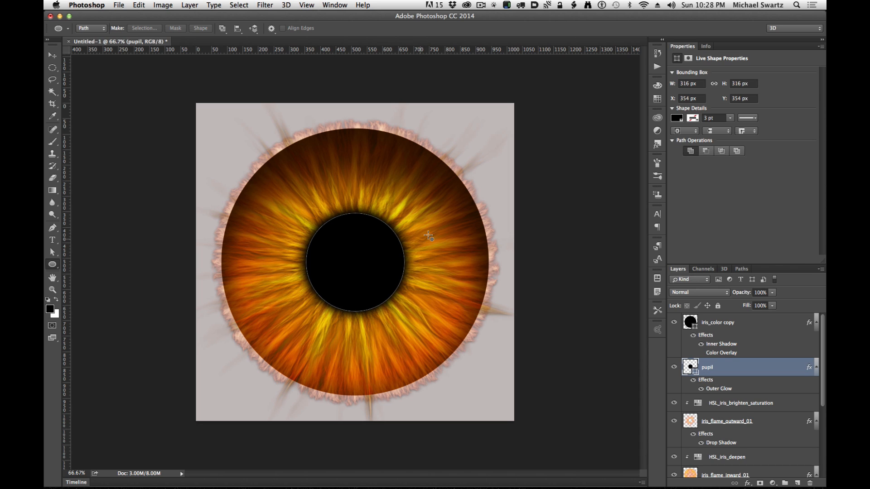
Step: Draw a circular ellipse shape about 206 px wide over the pupil's upper-right edge, directly above the iris_color copy layer
{"action": "left_click", "coordinate": [53, 55]}
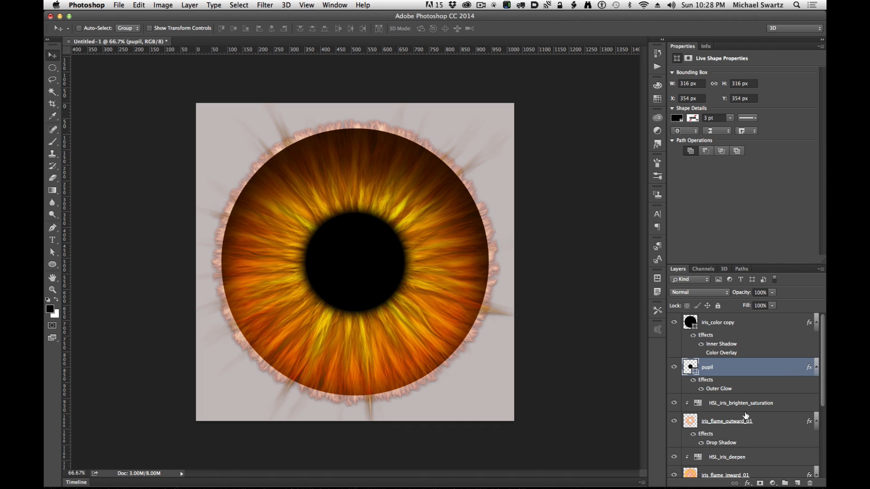
{"action": "left_click", "coordinate": [717, 324]}
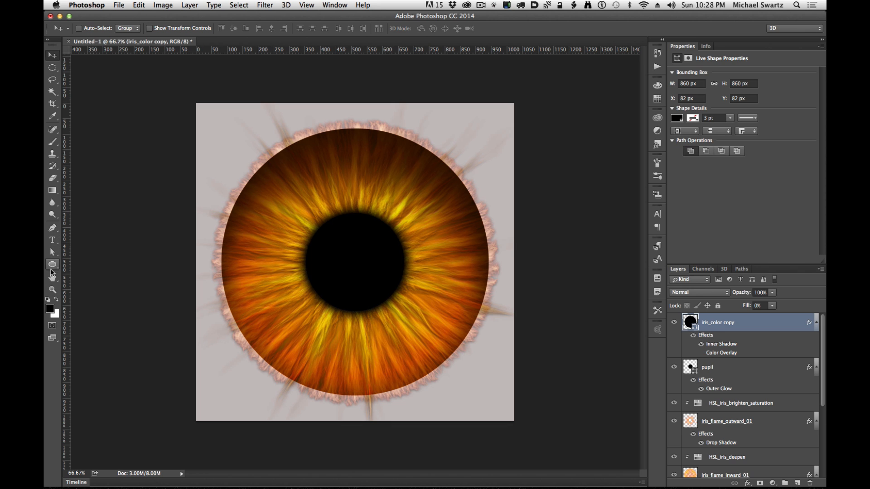
{"action": "left_click", "coordinate": [52, 268]}
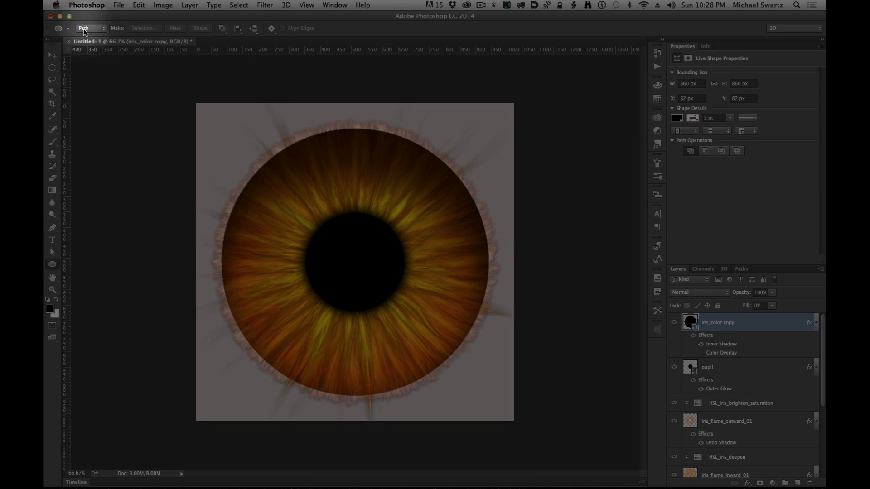
{"action": "left_click", "coordinate": [84, 32]}
{"action": "left_click", "coordinate": [88, 21]}
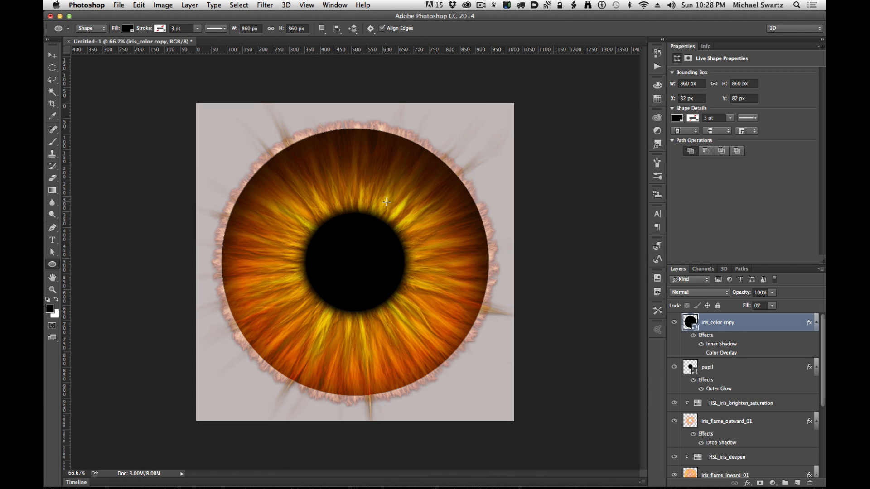
{"action": "left_click_drag", "start_coordinate": [389, 206], "coordinate": [425, 239]}
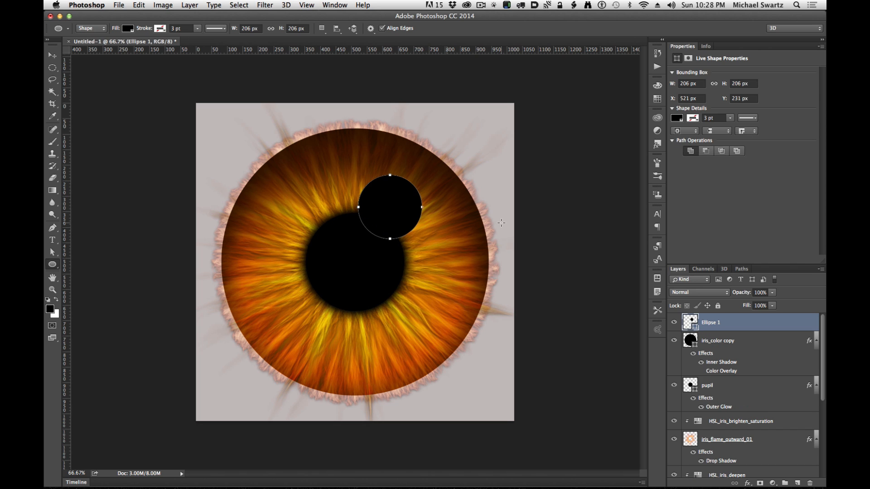
Step: Fill the new circle with white and move it to about X 544 px, Y 282 px
{"action": "key", "text": "super+BackSpace"}
{"action": "key", "text": "v"}
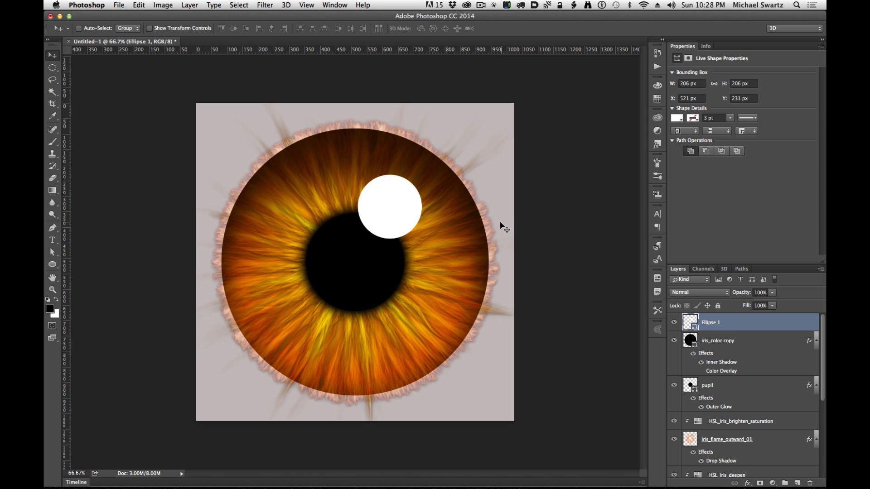
{"action": "left_click_drag", "start_coordinate": [388, 210], "coordinate": [396, 227]}
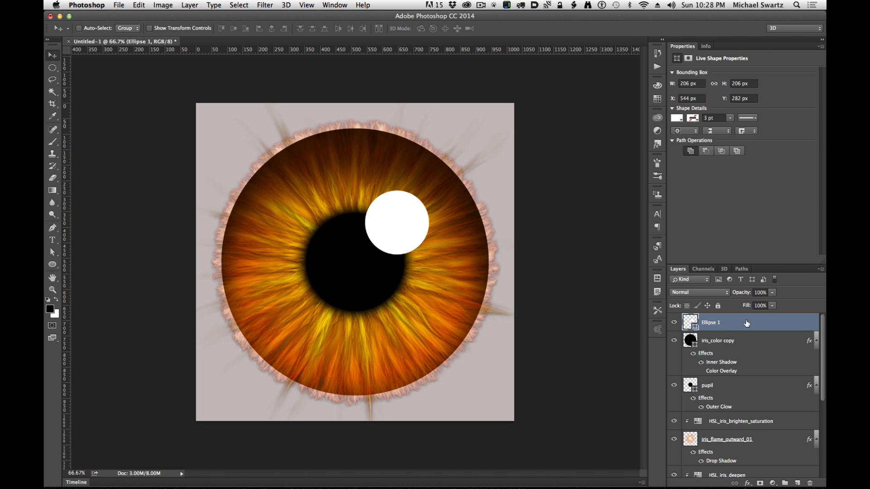
Step: Rename the white circle's layer as ding_01
{"action": "double_click", "coordinate": [708, 323]}
{"action": "type", "text": "c"}
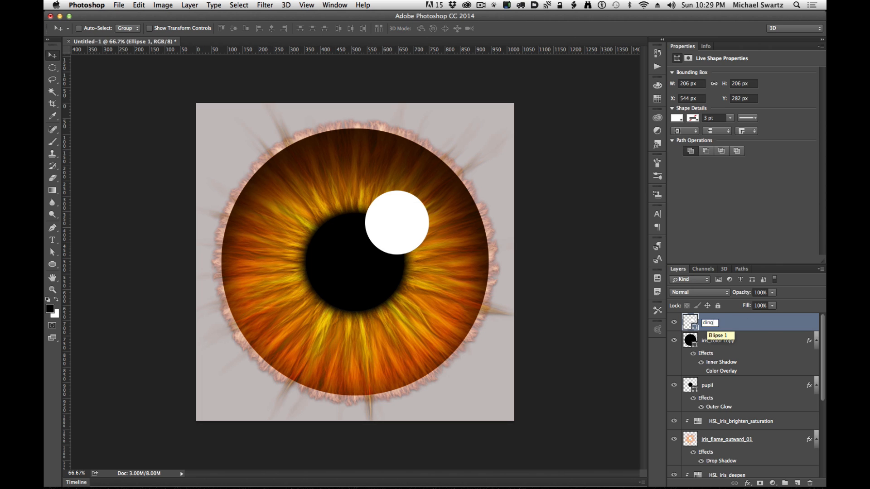
{"action": "type", "text": "ing_01"}
{"action": "key", "text": "Return"}
Step: Group all layers from ding_01 down to iris_color into a group named grp_iris, leaving out bg_color
{"action": "scroll", "coordinate": [755, 335], "scroll_direction": "down", "scroll_amount": 6}
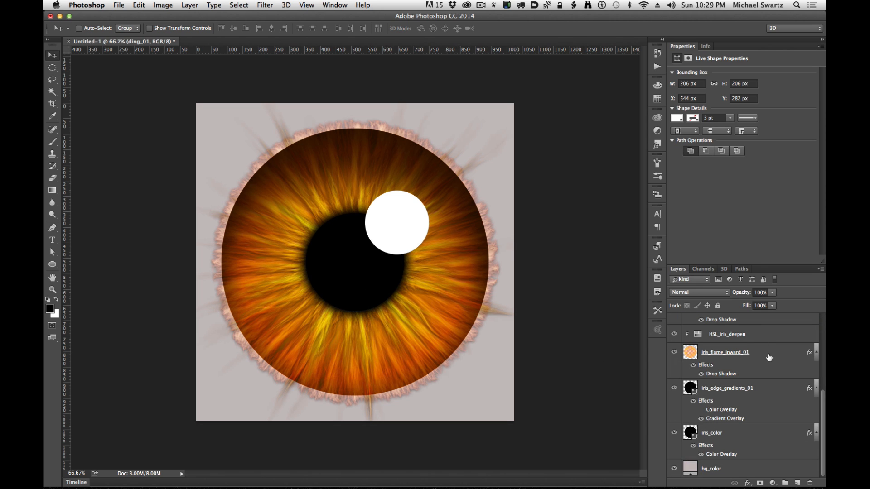
{"action": "scroll", "coordinate": [775, 403], "scroll_direction": "up", "scroll_amount": 6}
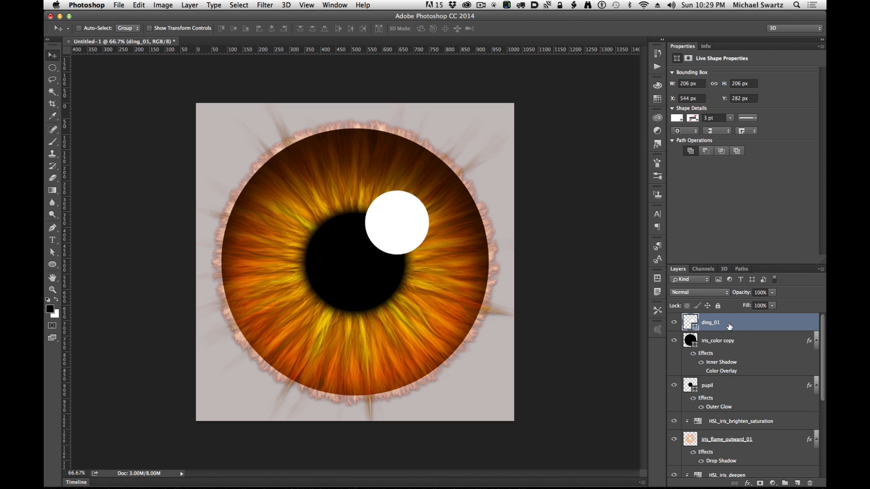
{"action": "scroll", "coordinate": [798, 364], "scroll_direction": "down", "scroll_amount": 6}
{"action": "left_click", "coordinate": [747, 435], "text": "shift"}
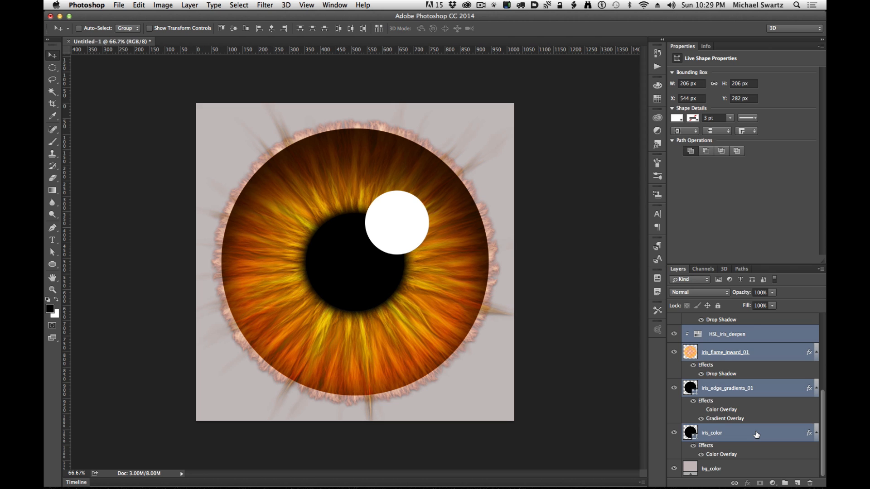
{"action": "right_click", "coordinate": [757, 434]}
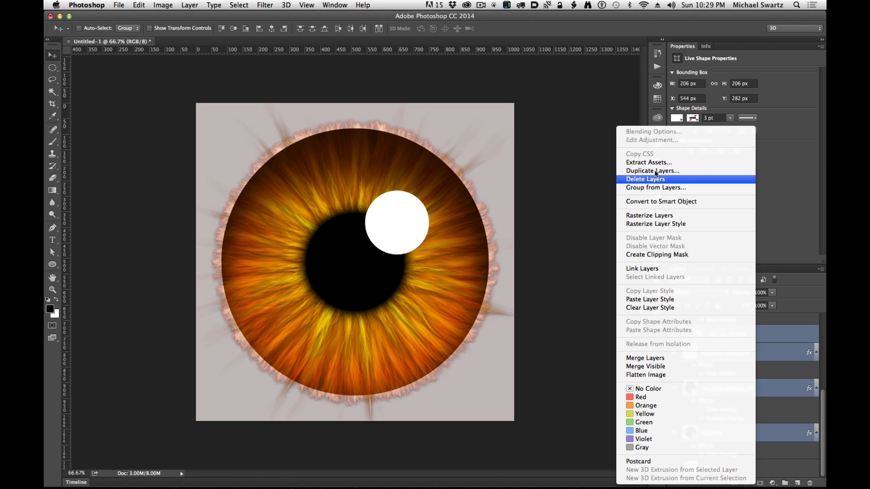
{"action": "left_click", "coordinate": [657, 188]}
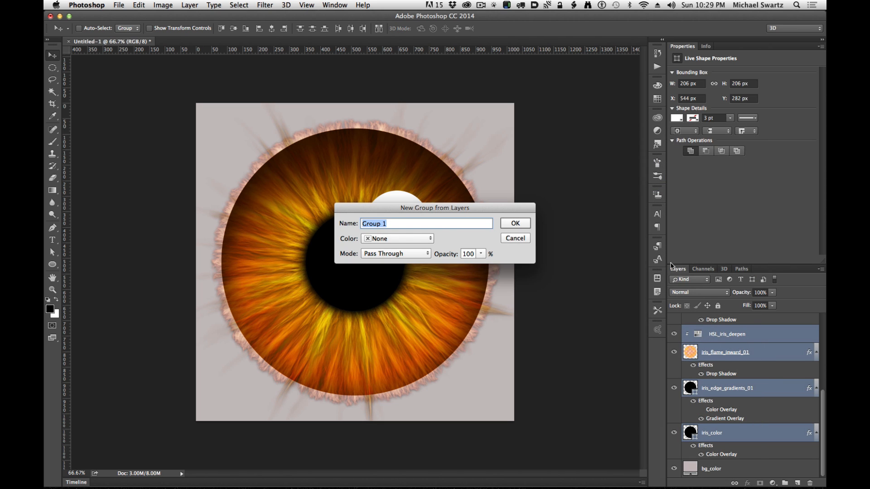
{"action": "type", "text": "grp_iris"}
{"action": "key", "text": "Return"}
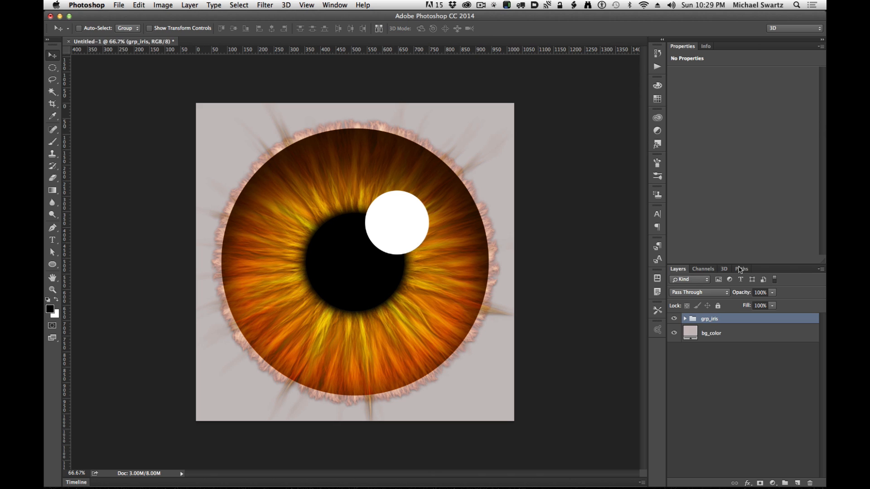
Step: Load the iris_color shape's outline as a selection and use it as a layer mask on the grp_iris group
{"action": "left_click", "coordinate": [685, 318]}
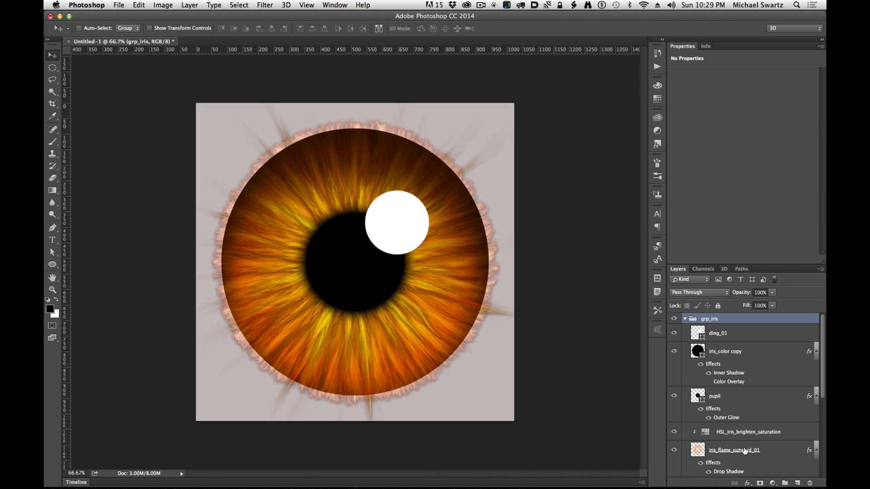
{"action": "scroll", "coordinate": [745, 450], "scroll_direction": "down", "scroll_amount": 5}
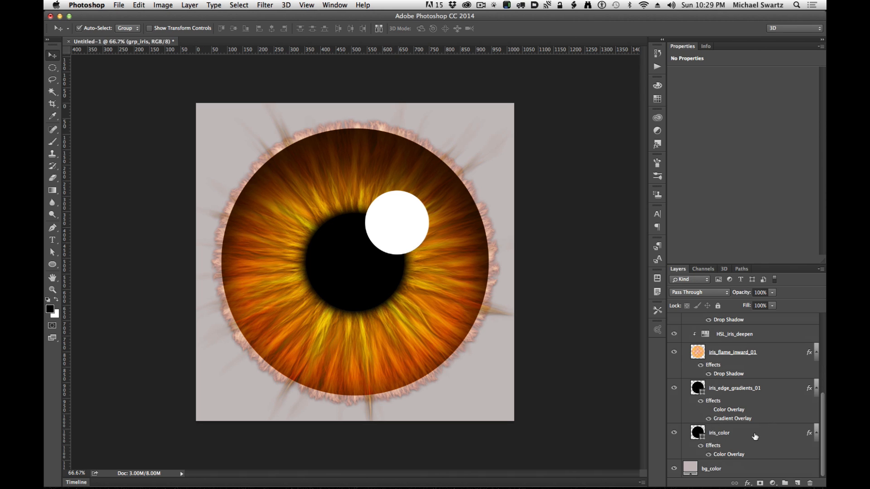
{"action": "left_click", "coordinate": [755, 437]}
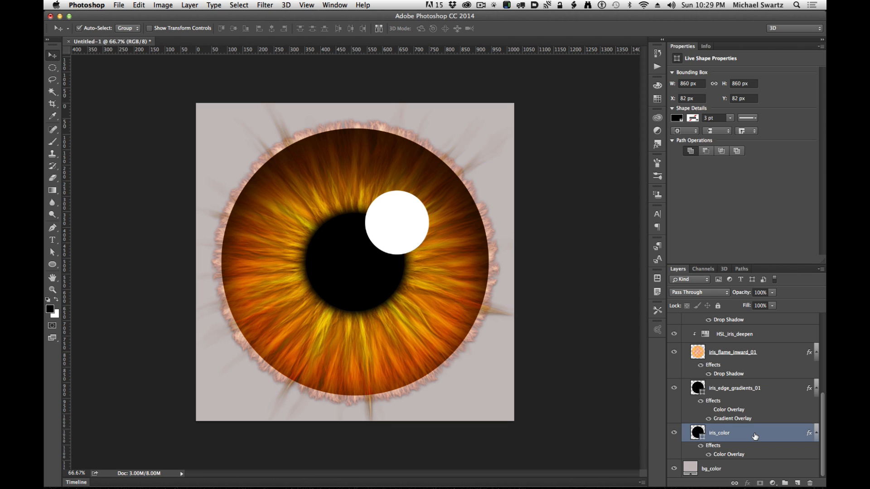
{"action": "left_click", "coordinate": [698, 434], "text": "super"}
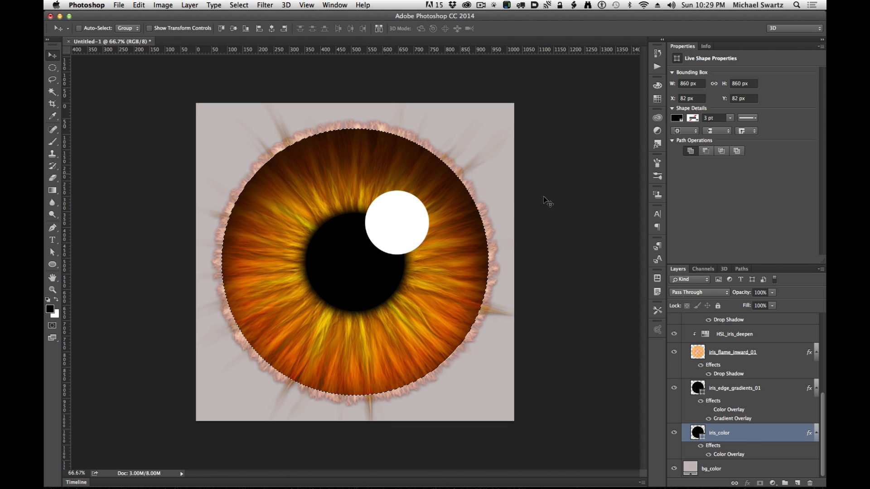
{"action": "scroll", "coordinate": [754, 377], "scroll_direction": "up", "scroll_amount": 10}
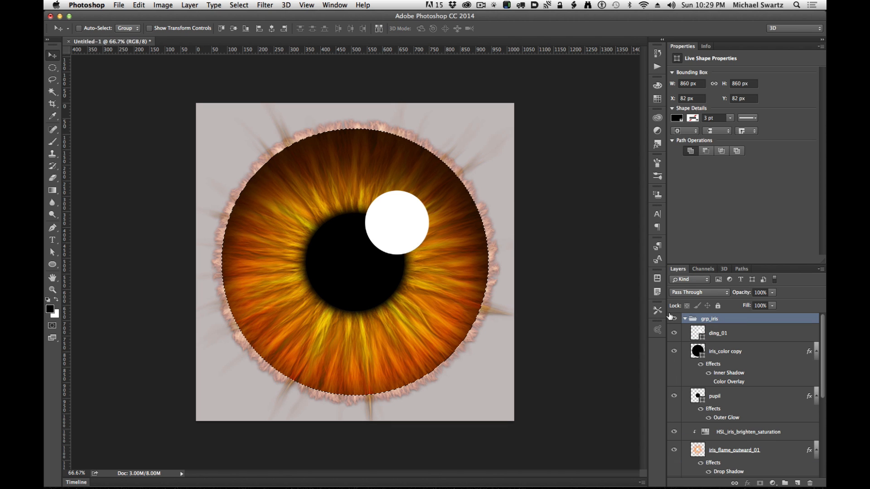
{"action": "left_click", "coordinate": [686, 319]}
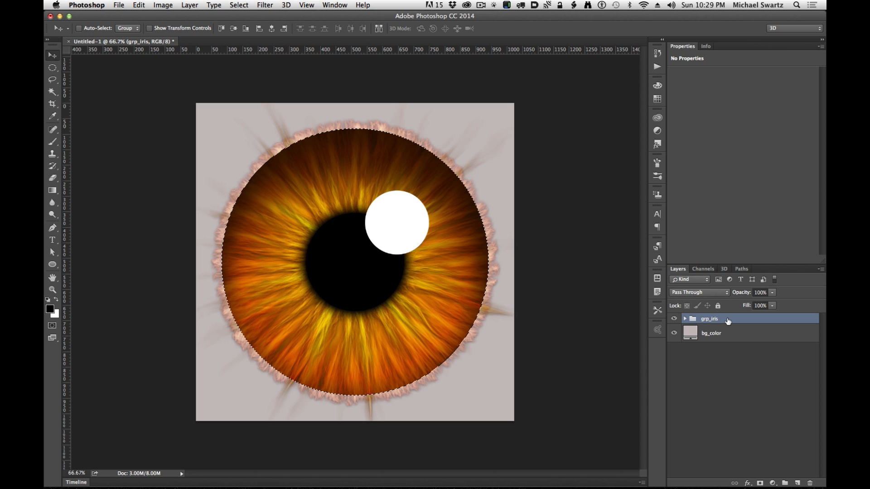
{"action": "left_click", "coordinate": [760, 483]}
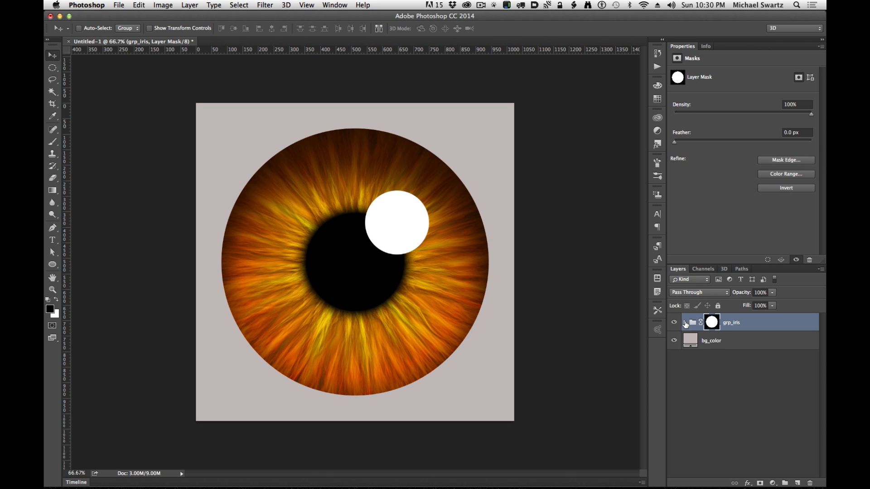
Step: Duplicate the iris_color shape layer and move the copy to the top of the grp_iris group, above ding_01
{"action": "left_click", "coordinate": [685, 323]}
{"action": "scroll", "coordinate": [765, 375], "scroll_direction": "down", "scroll_amount": 5}
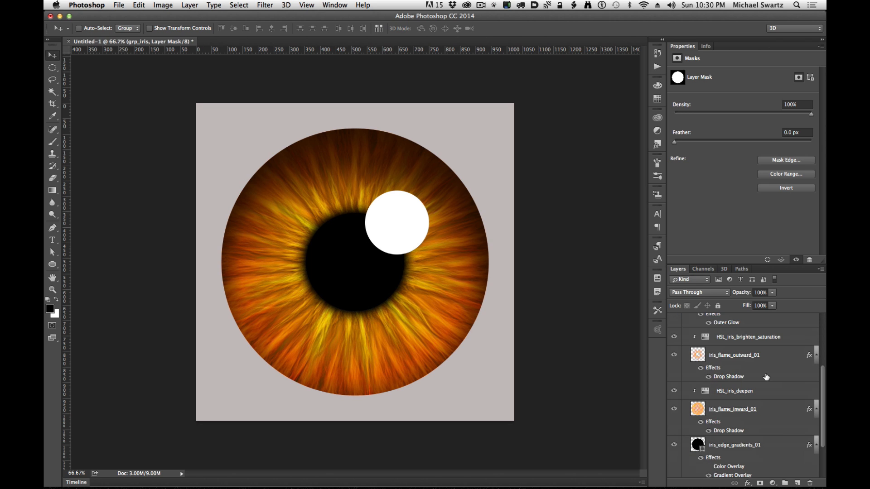
{"action": "scroll", "coordinate": [766, 376], "scroll_direction": "down", "scroll_amount": 3}
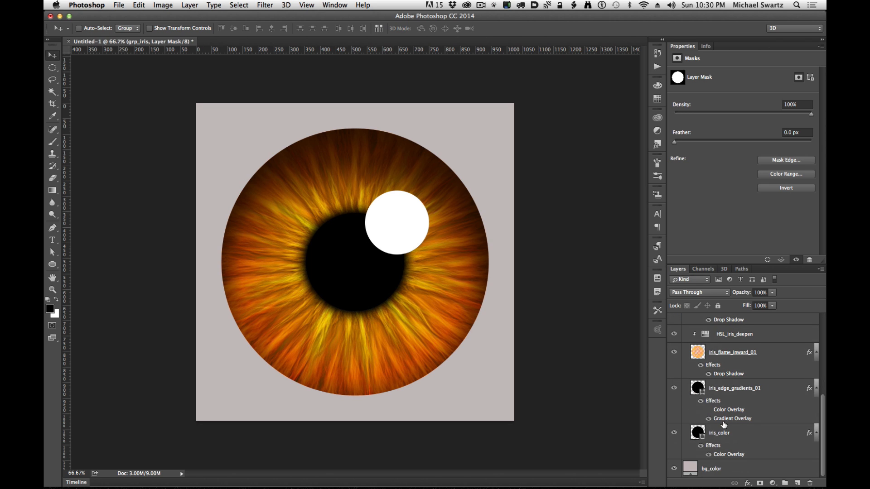
{"action": "left_click", "coordinate": [719, 435]}
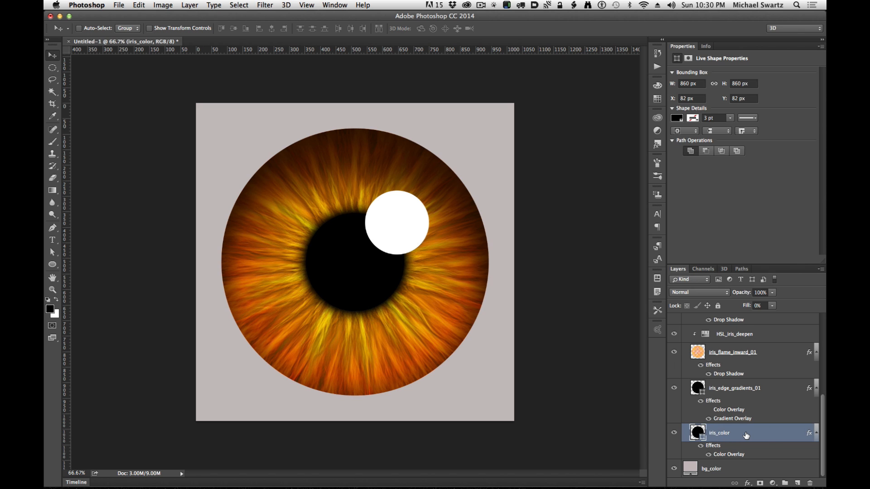
{"action": "key", "text": "super+j"}
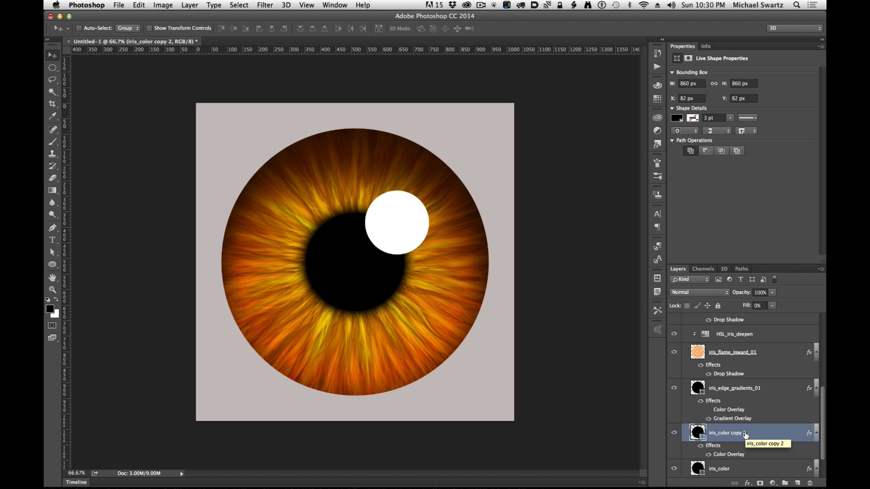
{"action": "left_click_drag", "start_coordinate": [745, 435], "coordinate": [758, 338]}
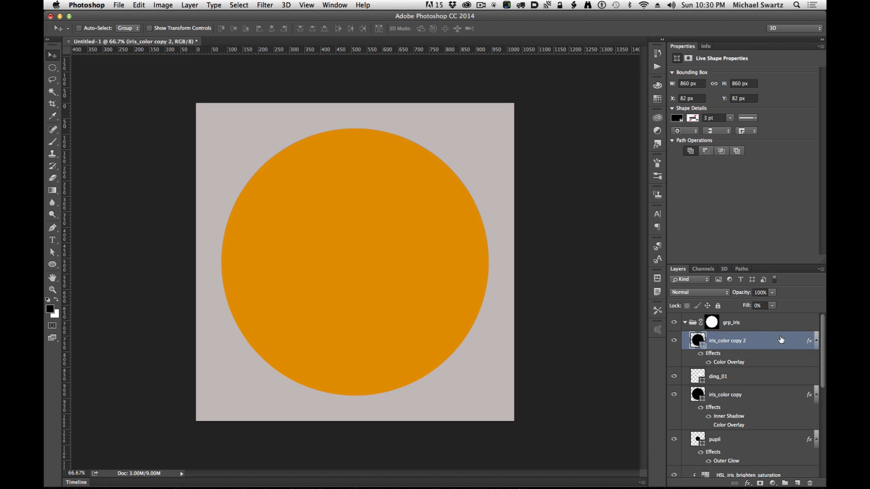
Step: Replace the Color Overlay on the iris_color copy 2 layer with a Gradient Overlay in the Radial style
{"action": "double_click", "coordinate": [765, 345]}
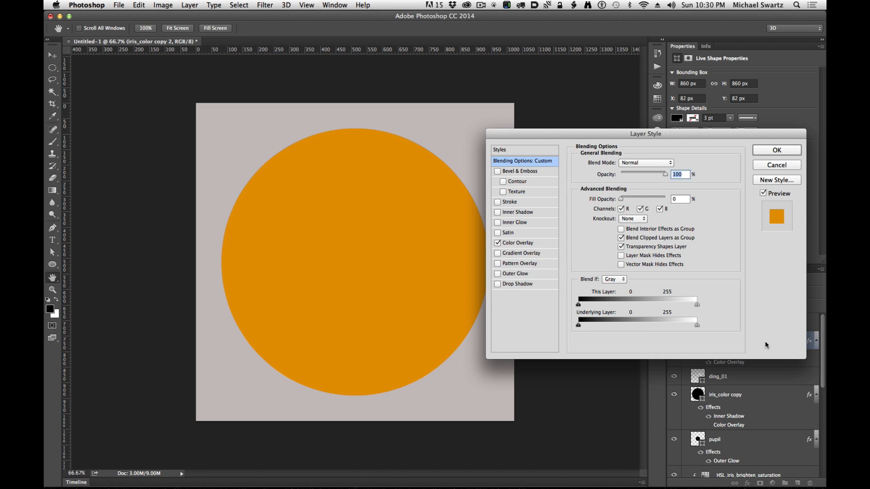
{"action": "left_click", "coordinate": [506, 244]}
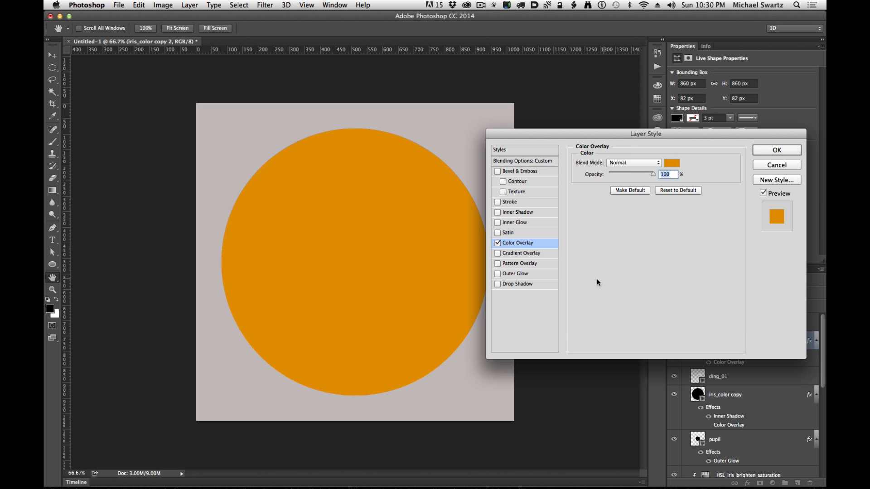
{"action": "left_click", "coordinate": [497, 243]}
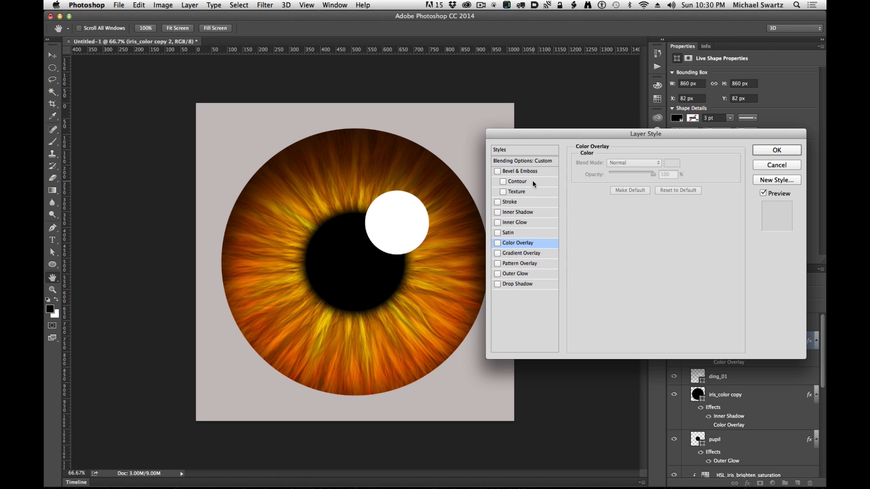
{"action": "left_click", "coordinate": [513, 253]}
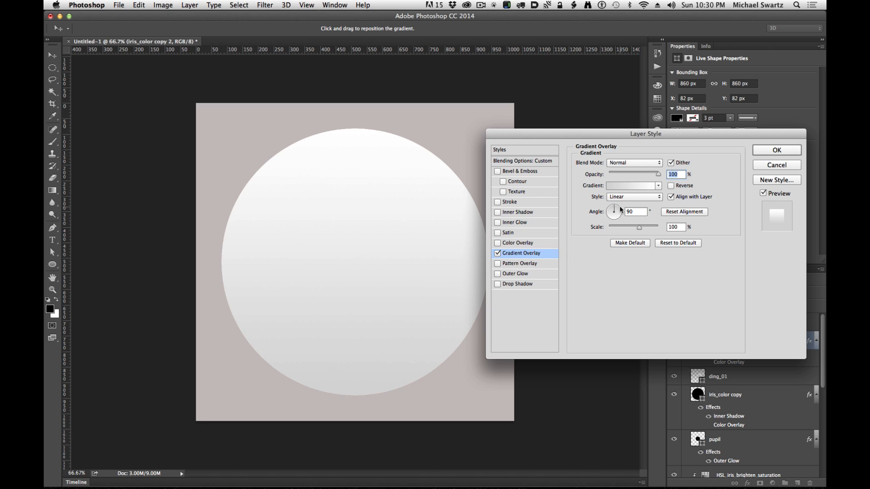
{"action": "left_click", "coordinate": [624, 198]}
{"action": "left_click", "coordinate": [618, 206]}
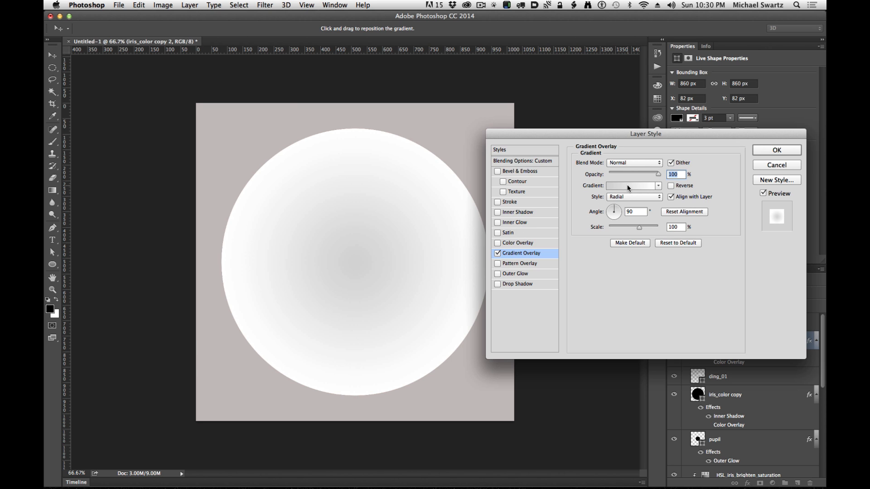
Step: Make the overlay's gradient white (ffffff) fading to 0% opacity at its end stop, and reposition its center onto the white highlight circle
{"action": "left_click", "coordinate": [627, 187]}
{"action": "left_click", "coordinate": [81, 274]}
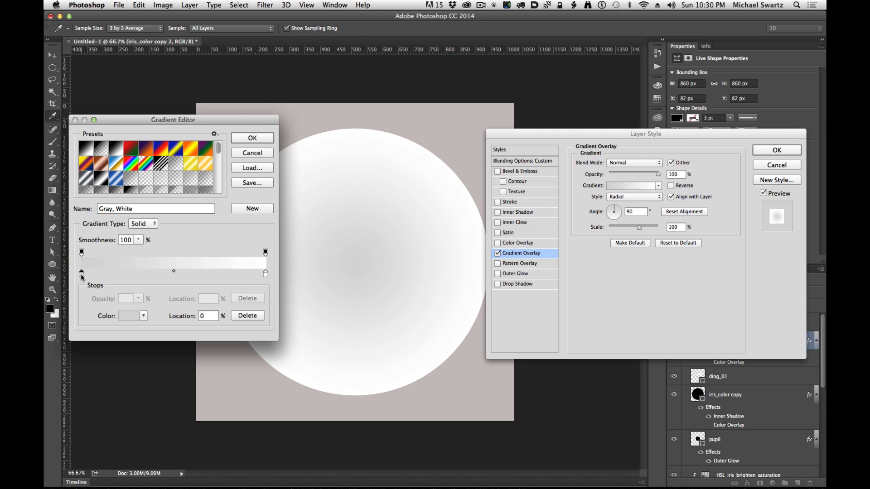
{"action": "left_click", "coordinate": [131, 315]}
{"action": "left_click_drag", "start_coordinate": [478, 196], "coordinate": [406, 57]}
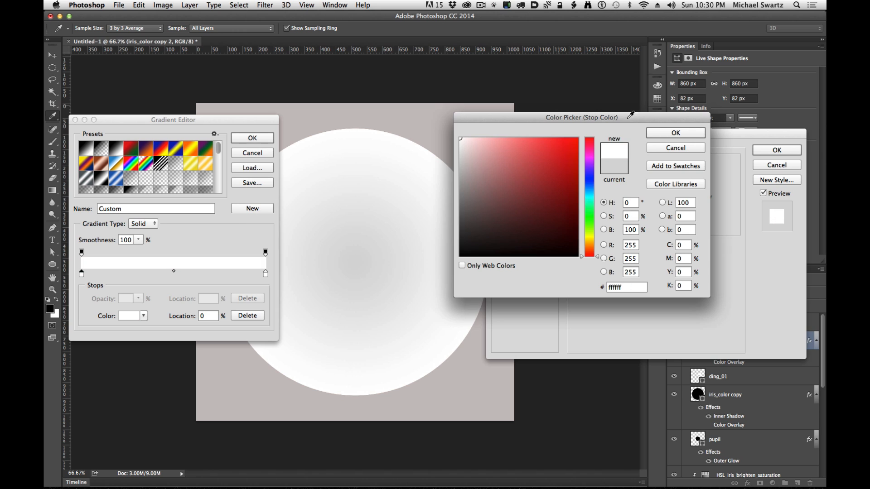
{"action": "left_click", "coordinate": [675, 133]}
{"action": "left_click", "coordinate": [265, 274]}
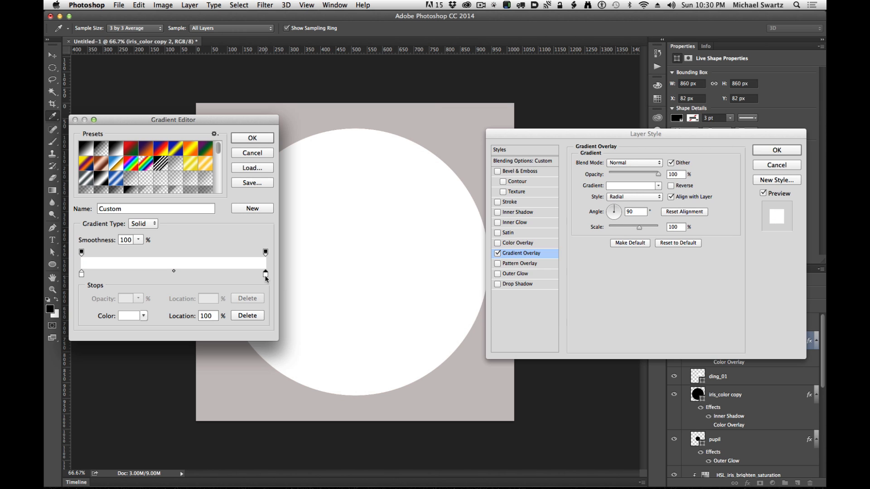
{"action": "left_click", "coordinate": [265, 252]}
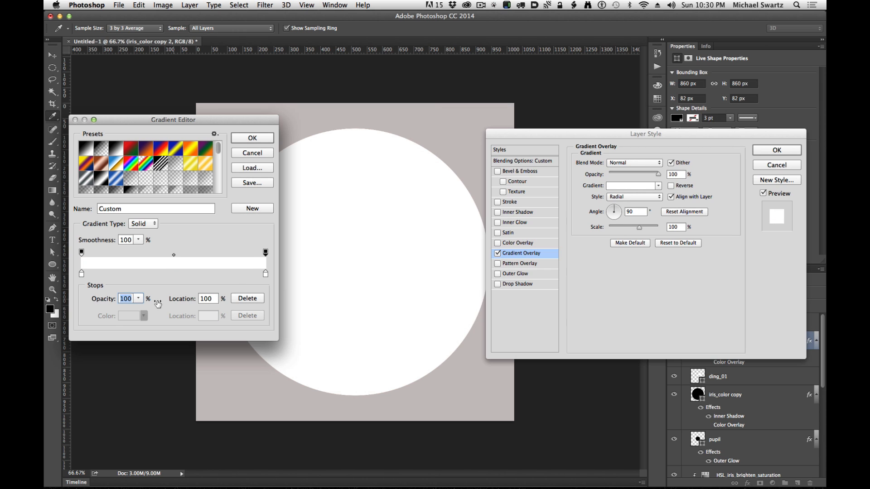
{"action": "left_click", "coordinate": [139, 299]}
{"action": "left_click_drag", "start_coordinate": [140, 307], "coordinate": [93, 308]}
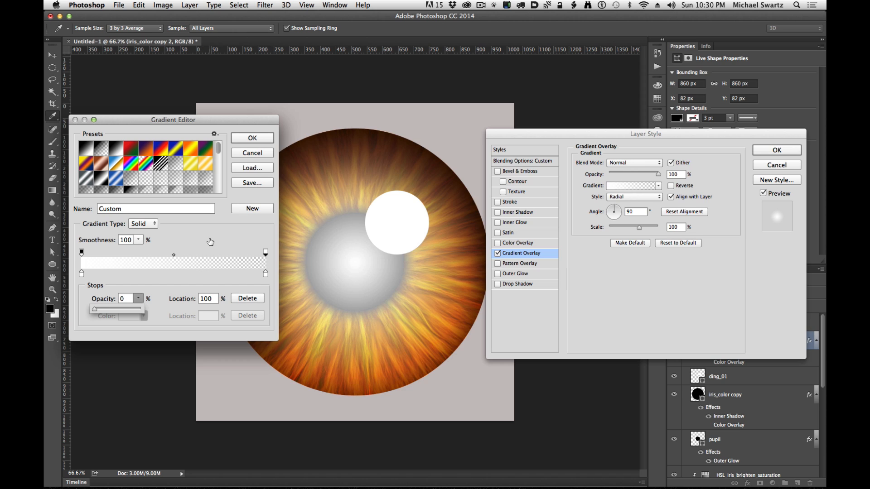
{"action": "left_click", "coordinate": [250, 138]}
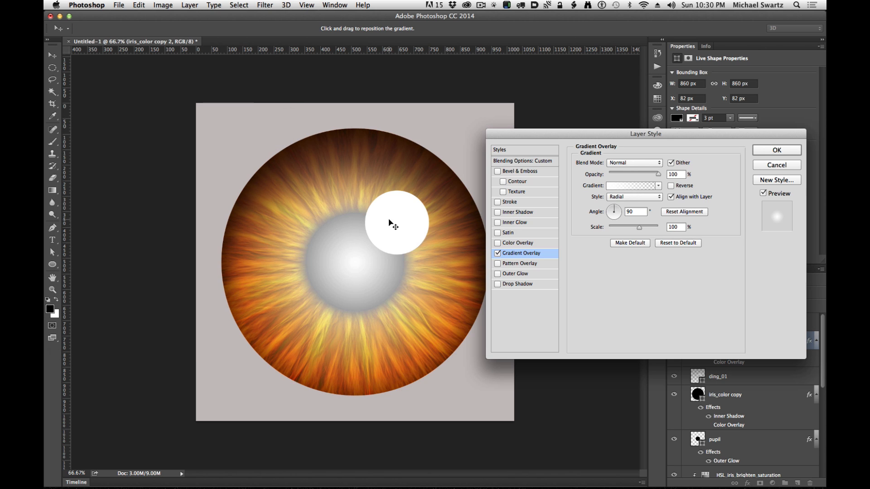
{"action": "left_click_drag", "start_coordinate": [413, 194], "coordinate": [395, 222]}
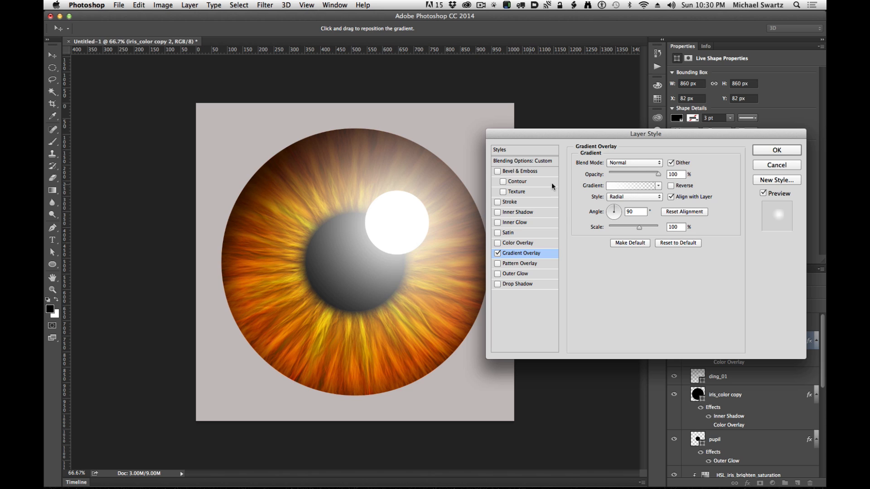
Step: Try the gradient overlay in Linear Dodge (Add) mode at about 58% opacity, and return it to Normal at 100%
{"action": "left_click", "coordinate": [648, 163]}
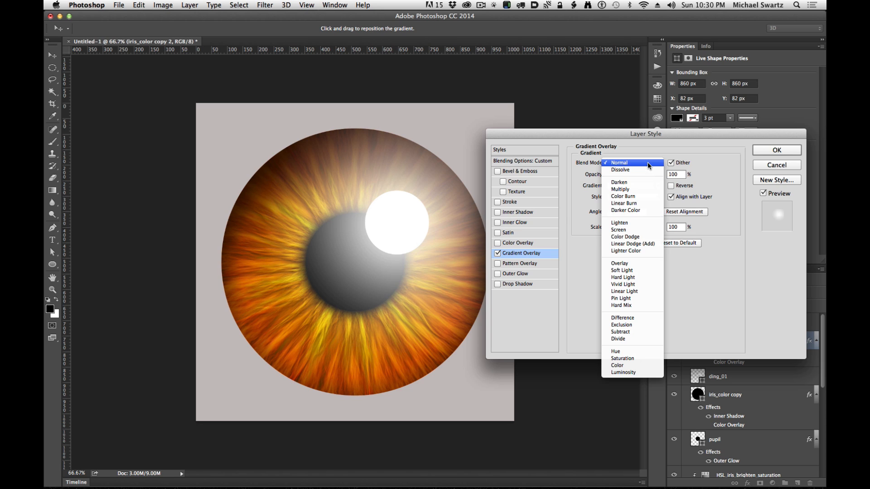
{"action": "left_click", "coordinate": [641, 245]}
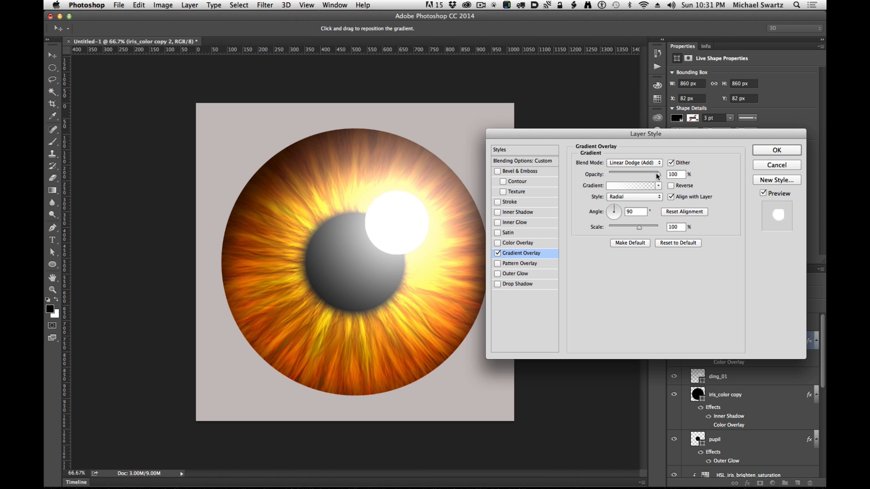
{"action": "left_click_drag", "start_coordinate": [657, 173], "coordinate": [633, 173]}
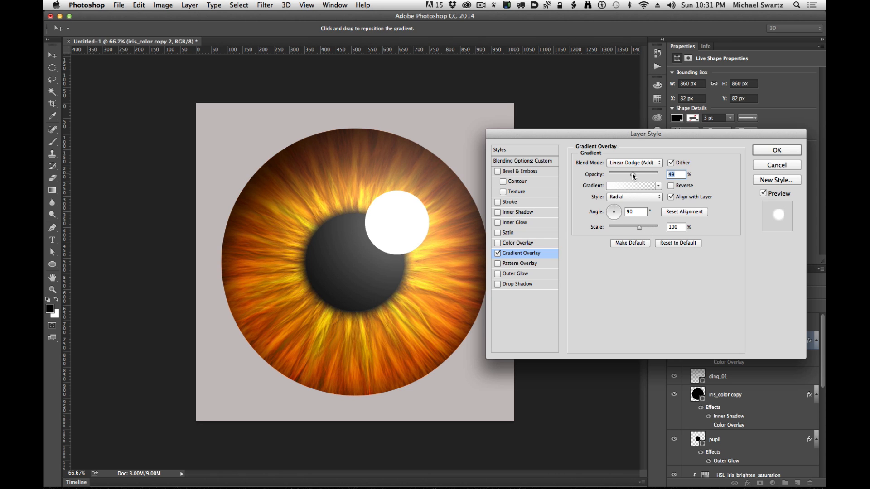
{"action": "left_click", "coordinate": [634, 165]}
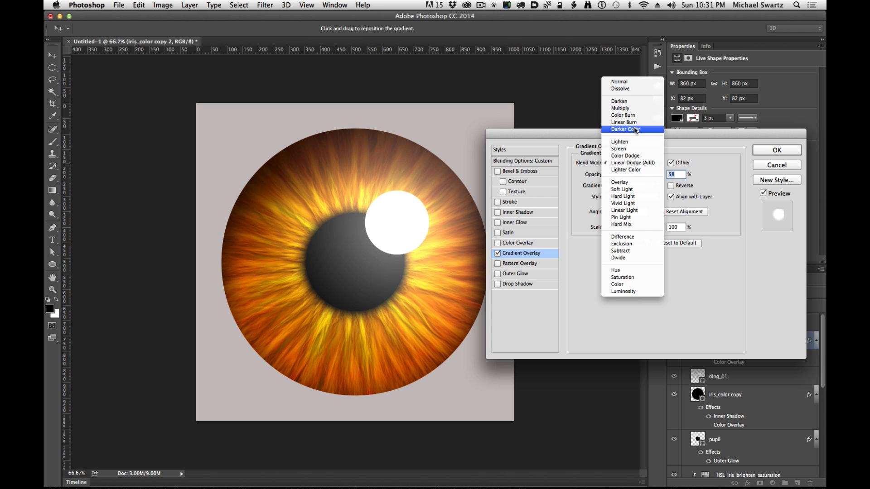
{"action": "left_click", "coordinate": [634, 83]}
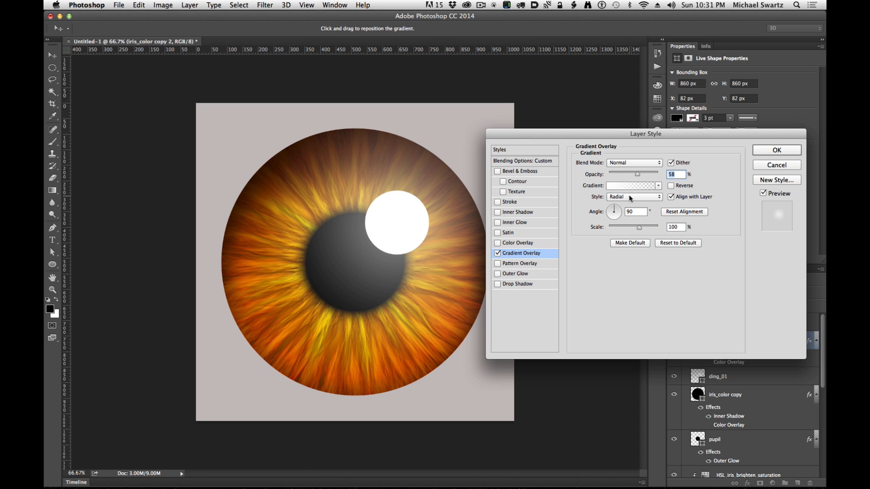
{"action": "left_click_drag", "start_coordinate": [635, 173], "coordinate": [727, 168]}
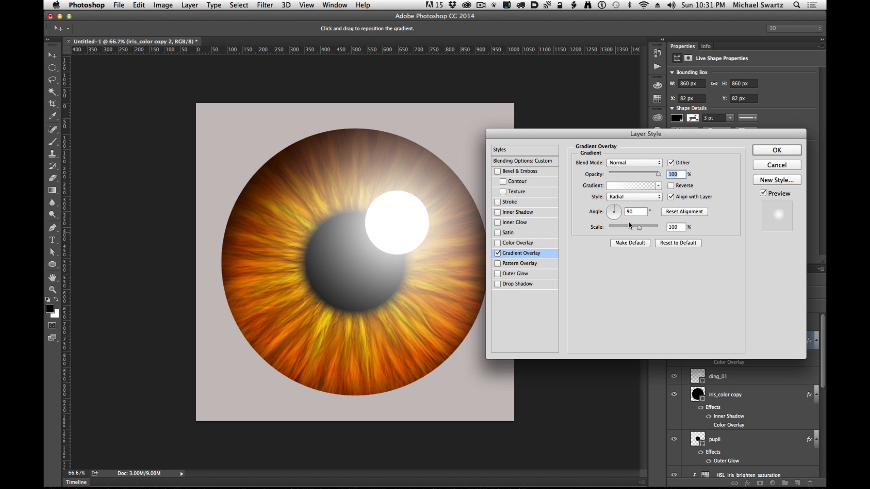
Step: Set the gradient overlay's scale to 64% and its opacity to 45%, and apply the layer style
{"action": "left_click_drag", "start_coordinate": [638, 227], "coordinate": [624, 230]}
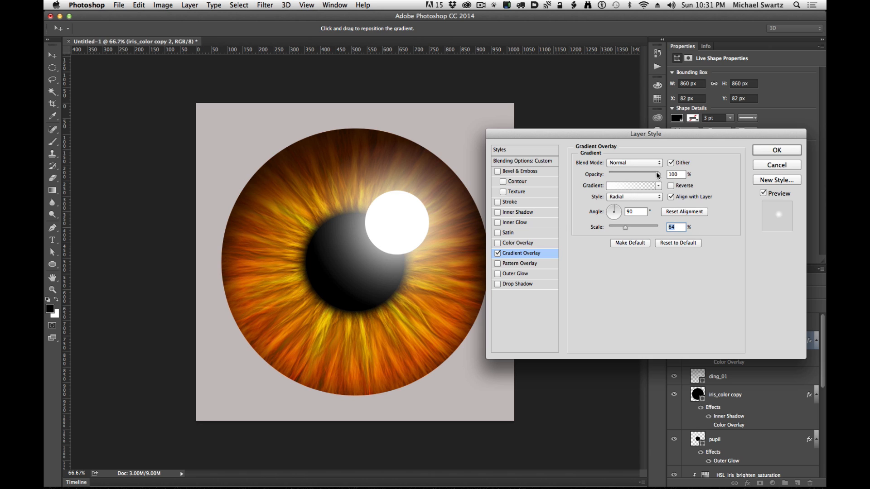
{"action": "left_click_drag", "start_coordinate": [658, 175], "coordinate": [631, 175]}
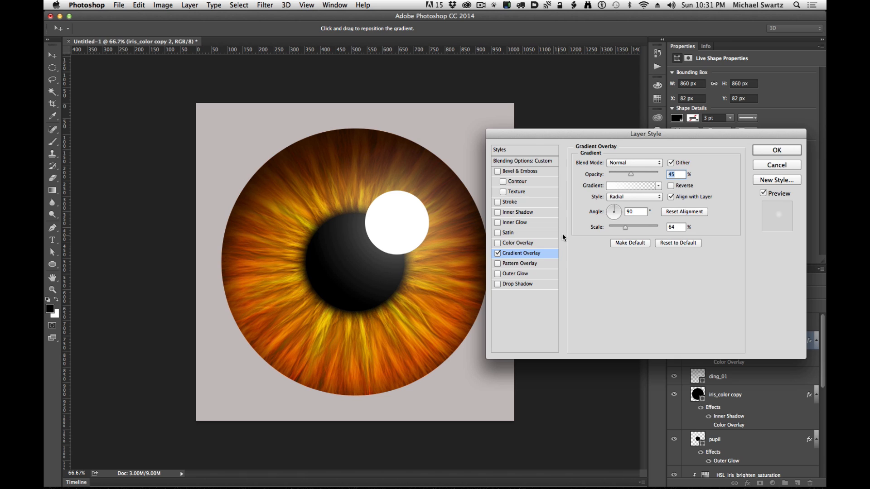
{"action": "left_click", "coordinate": [777, 150]}
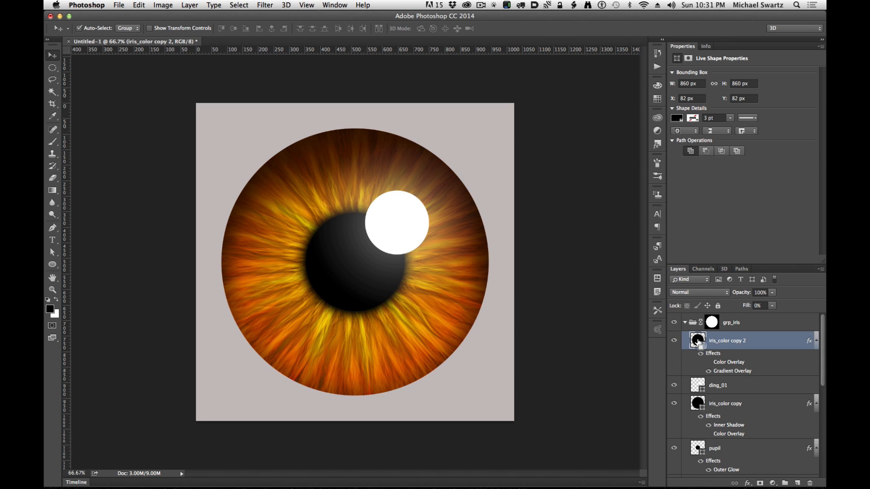
Step: Duplicate the iris_color copy 2 layer and reverse the gradient in the duplicate's Gradient Overlay
{"action": "key", "text": "super+j"}
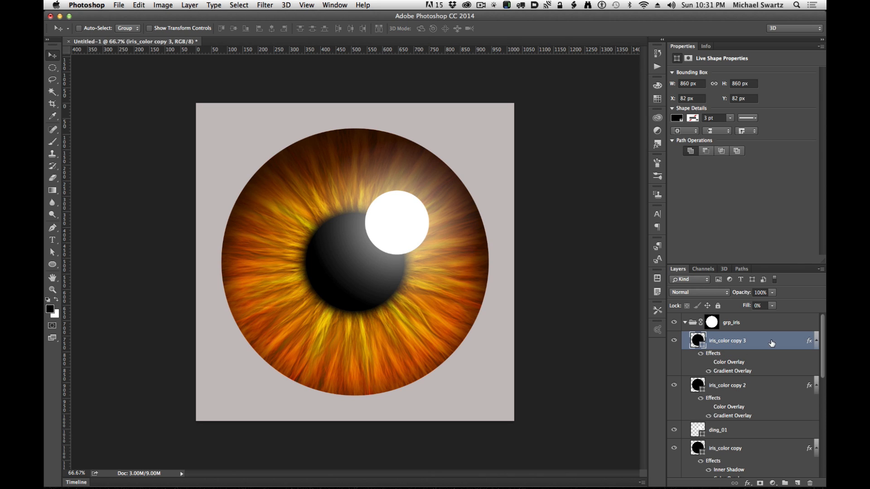
{"action": "double_click", "coordinate": [737, 372]}
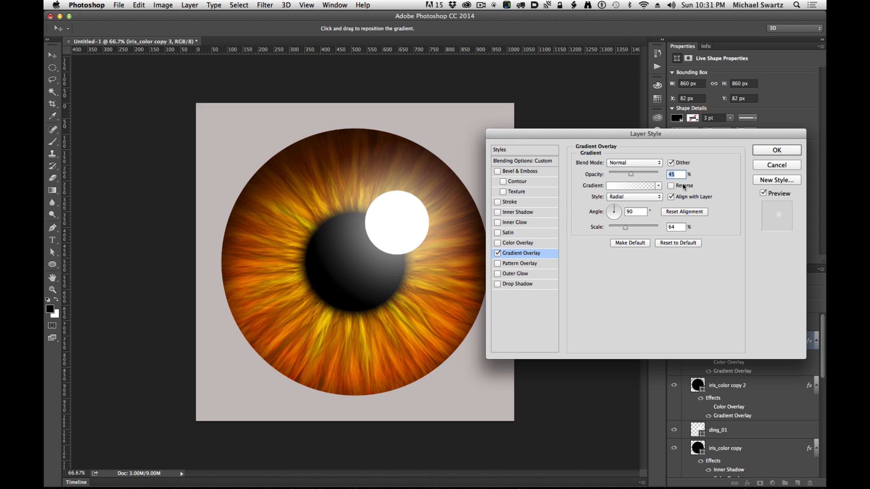
{"action": "left_click", "coordinate": [682, 183]}
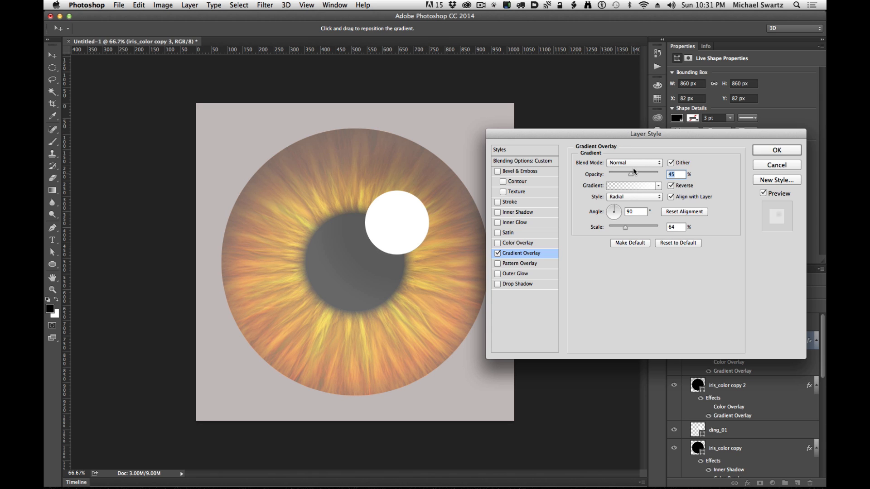
Step: Set the reversed gradient overlay to 100% opacity with the Linear Dodge (Add) blend mode
{"action": "left_click", "coordinate": [635, 163]}
{"action": "left_click", "coordinate": [688, 164]}
{"action": "left_click_drag", "start_coordinate": [627, 174], "coordinate": [709, 177]}
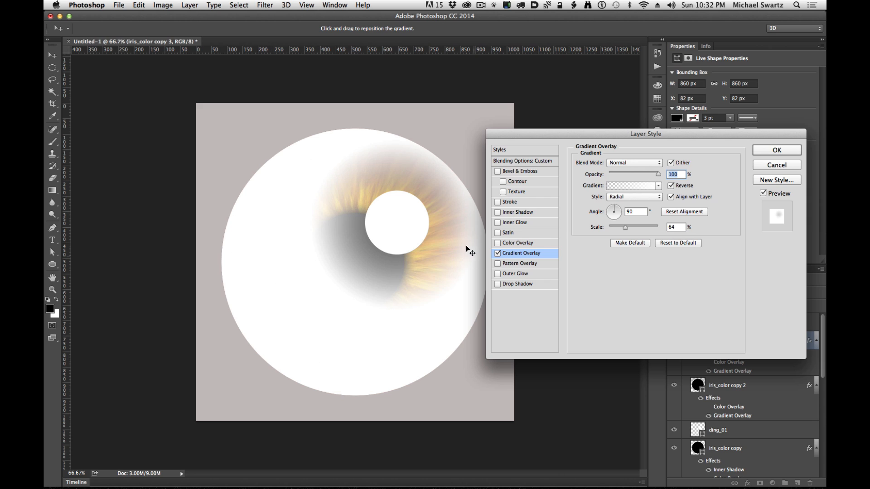
{"action": "left_click", "coordinate": [640, 161]}
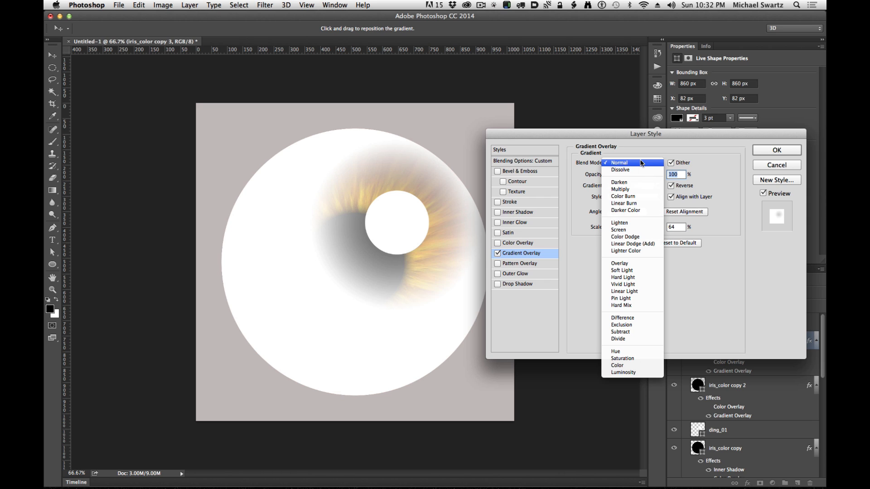
{"action": "left_click", "coordinate": [628, 240]}
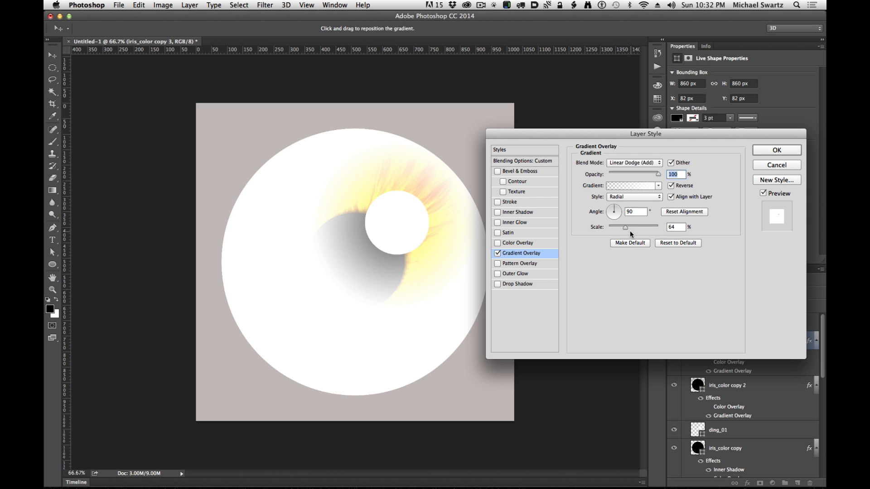
Step: Set the reversed gradient overlay's scale to 128% and its opacity to 24%
{"action": "left_click_drag", "start_coordinate": [658, 174], "coordinate": [614, 176]}
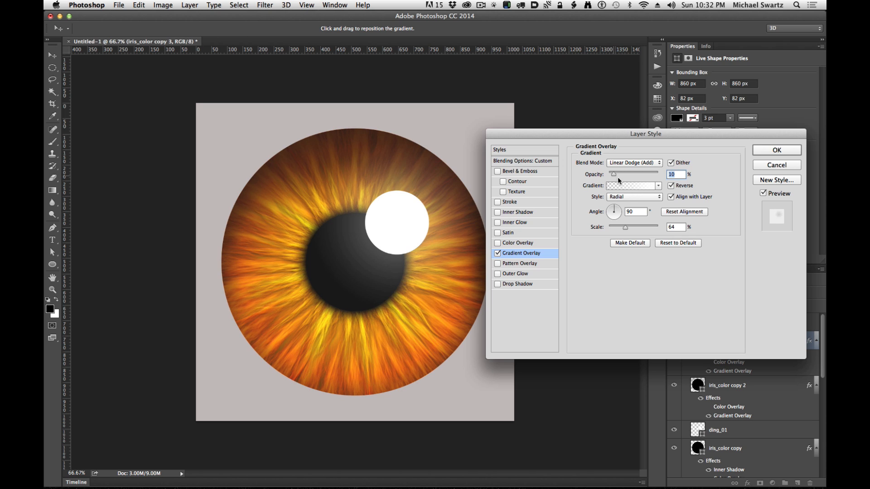
{"action": "left_click_drag", "start_coordinate": [628, 224], "coordinate": [648, 228]}
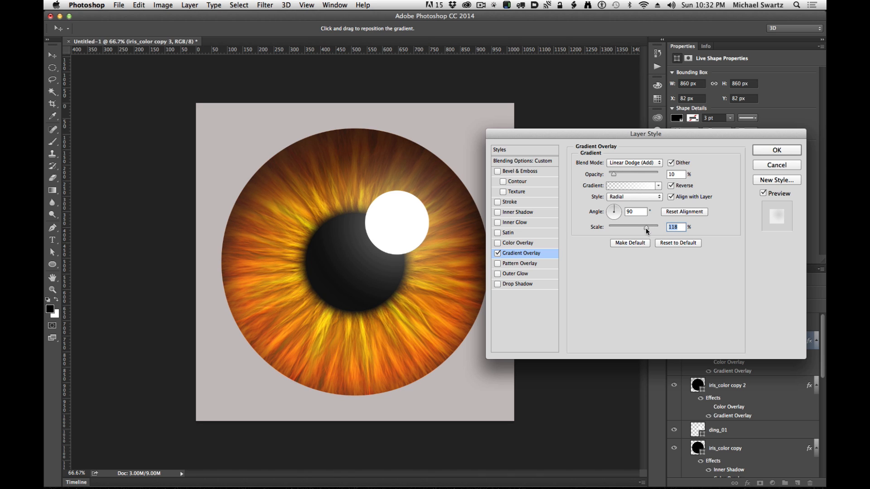
{"action": "left_click_drag", "start_coordinate": [614, 174], "coordinate": [659, 174]}
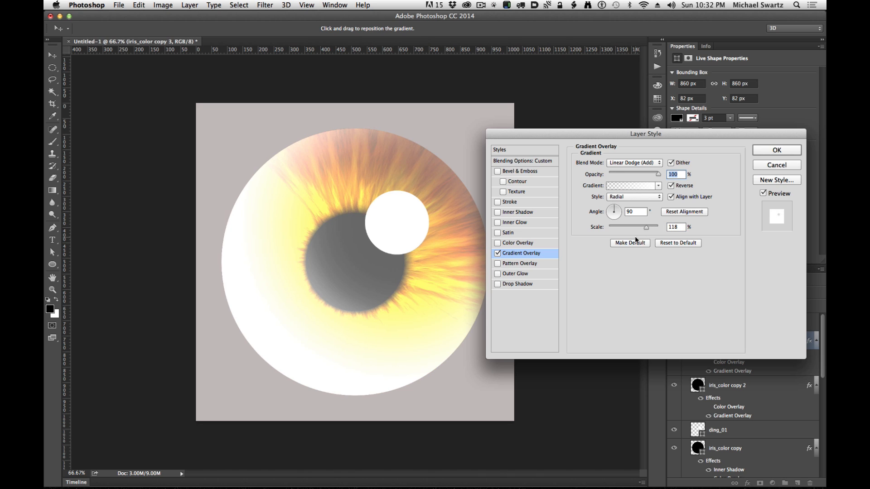
{"action": "mouse_move", "coordinate": [645, 227]}
{"action": "left_mouse_down"}
{"action": "mouse_move", "coordinate": [639, 231]}
{"action": "mouse_move", "coordinate": [646, 227]}
{"action": "left_mouse_up"}
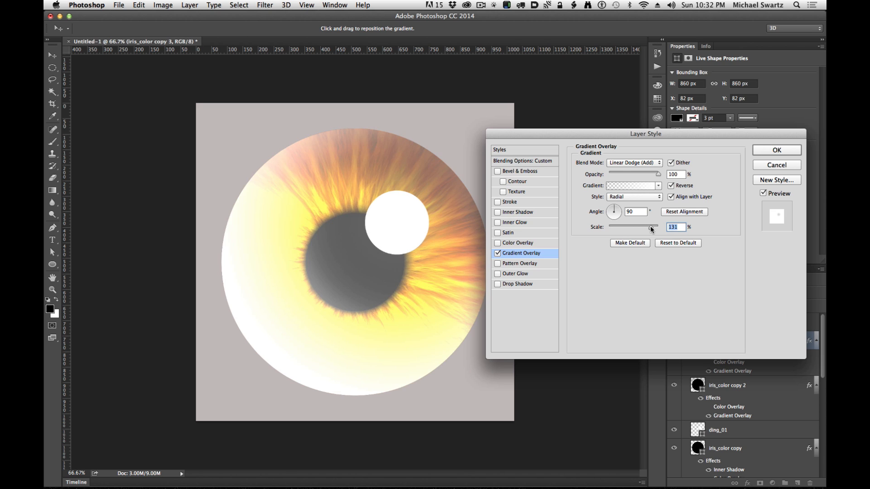
{"action": "left_click_drag", "start_coordinate": [653, 229], "coordinate": [648, 225]}
{"action": "left_click_drag", "start_coordinate": [657, 175], "coordinate": [631, 174]}
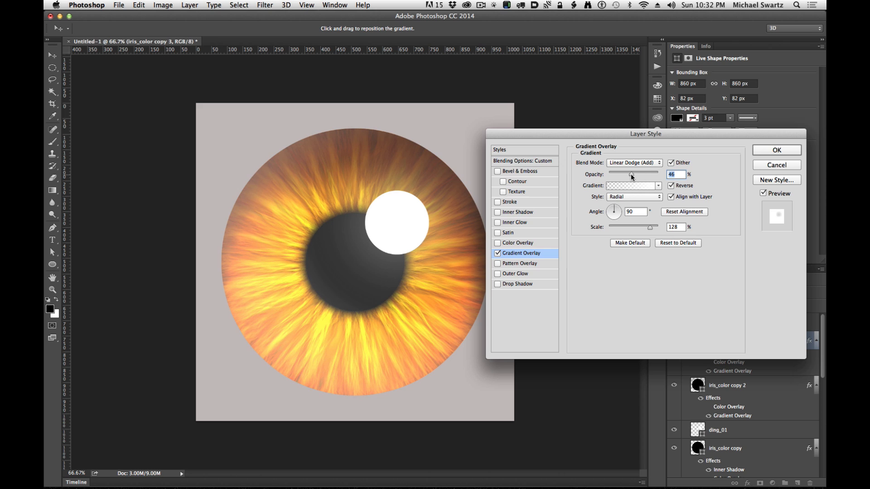
{"action": "left_click_drag", "start_coordinate": [647, 174], "coordinate": [620, 174]}
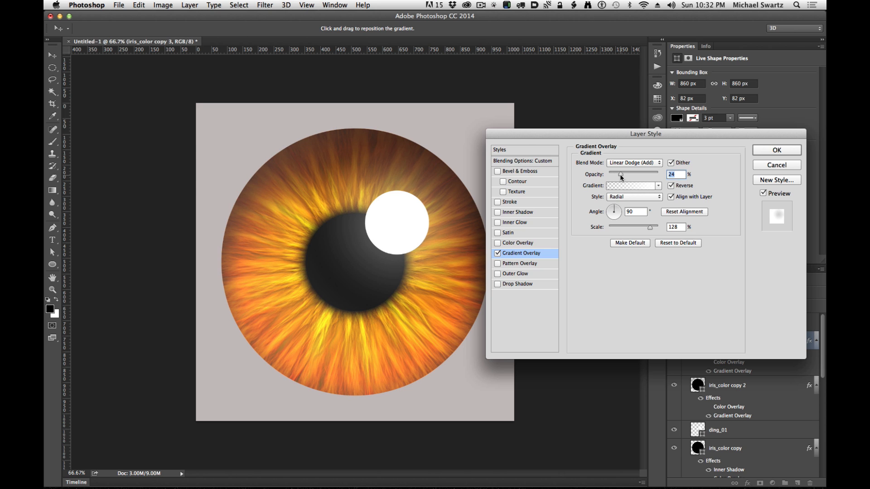
Step: Return the gradient overlay to 100% opacity and the Normal blend mode
{"action": "left_click", "coordinate": [645, 186]}
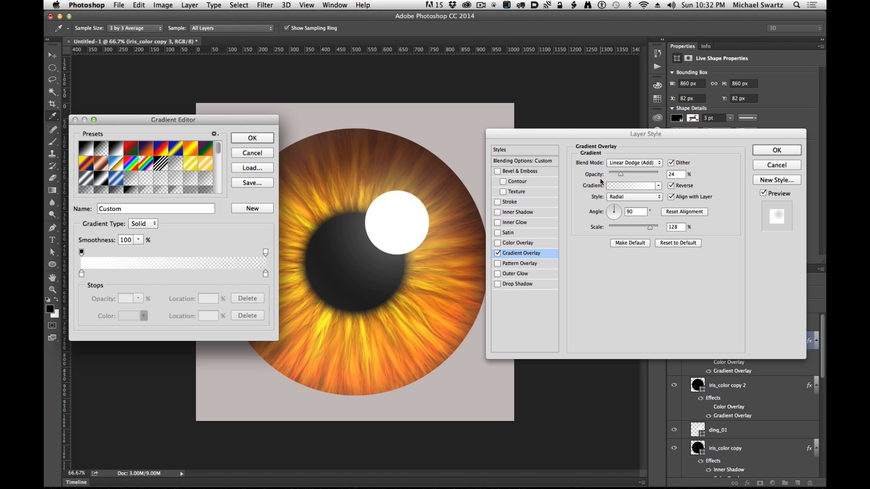
{"action": "left_click", "coordinate": [241, 152]}
{"action": "left_click_drag", "start_coordinate": [621, 174], "coordinate": [732, 168]}
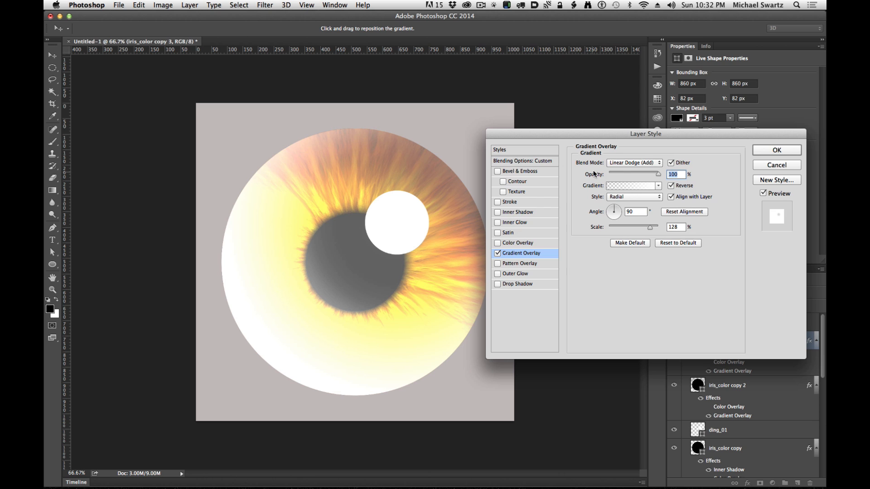
{"action": "left_click", "coordinate": [641, 164]}
{"action": "left_click", "coordinate": [637, 82]}
Step: Edit the overlay's gradient, moving the end colour stop to 62% and the transparent opacity stop to 64% with 0% opacity
{"action": "left_click", "coordinate": [632, 185]}
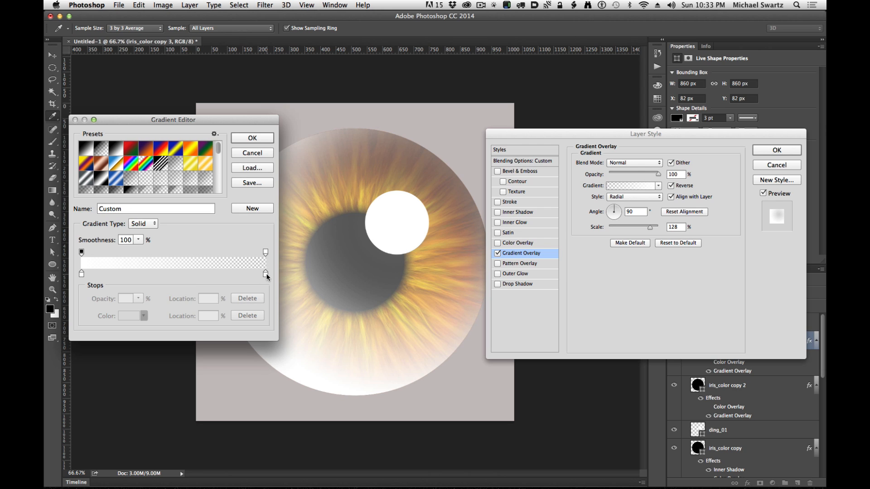
{"action": "left_click_drag", "start_coordinate": [265, 275], "coordinate": [176, 282]}
{"action": "left_click_drag", "start_coordinate": [257, 275], "coordinate": [177, 275]}
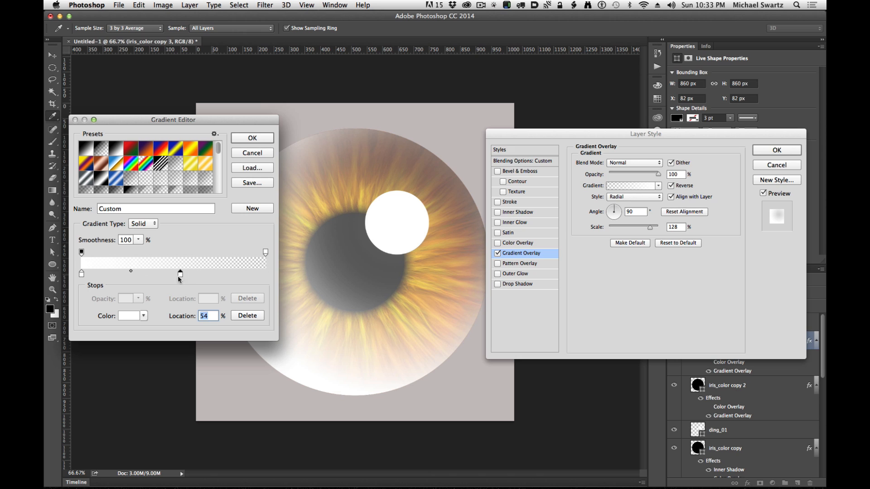
{"action": "left_click_drag", "start_coordinate": [265, 252], "coordinate": [199, 252]}
{"action": "left_click", "coordinate": [191, 252]}
{"action": "type", "text": "0"}
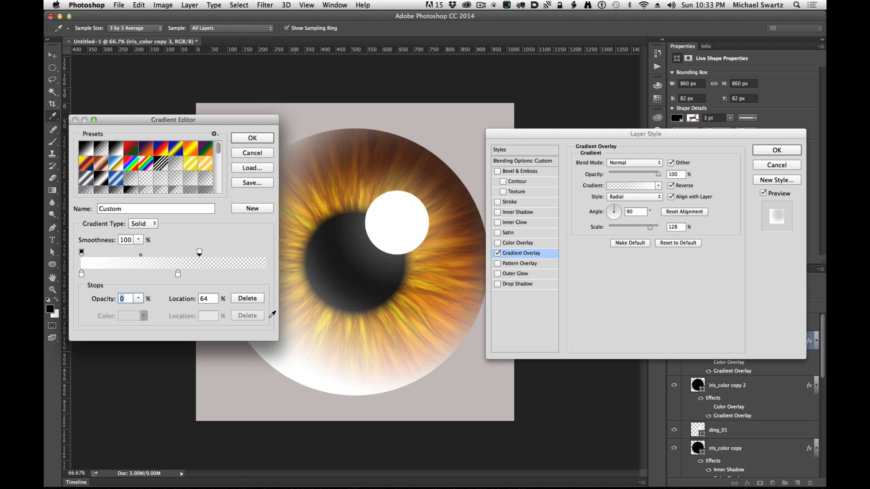
{"action": "left_click_drag", "start_coordinate": [178, 273], "coordinate": [196, 274]}
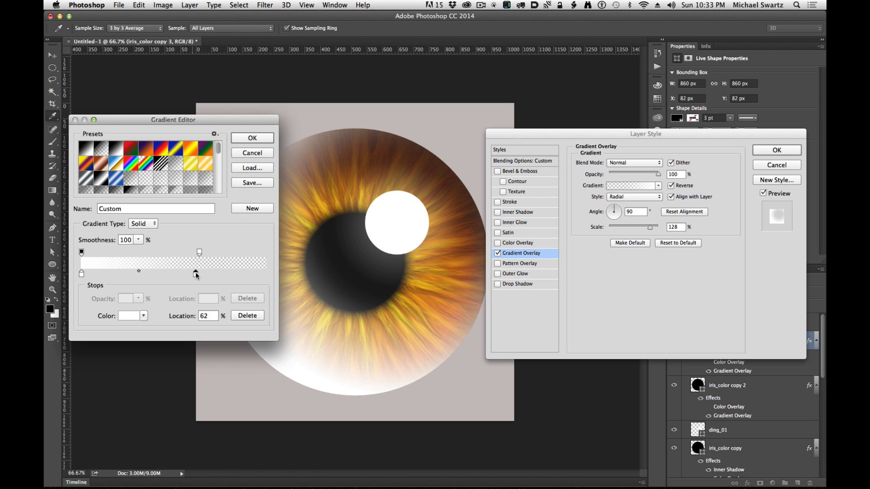
{"action": "left_click", "coordinate": [244, 138]}
Step: Set the gradient overlay to the Linear Dodge (Add) blend mode at 37% opacity
{"action": "left_click", "coordinate": [635, 163]}
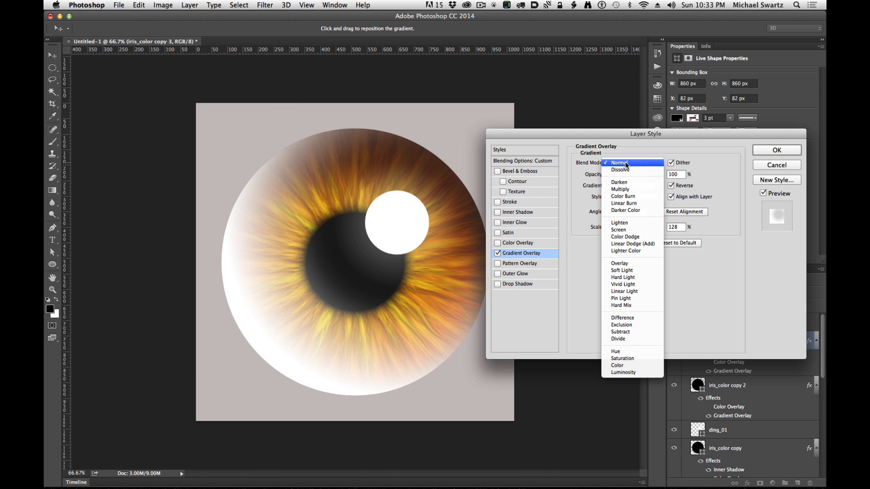
{"action": "left_click", "coordinate": [641, 243]}
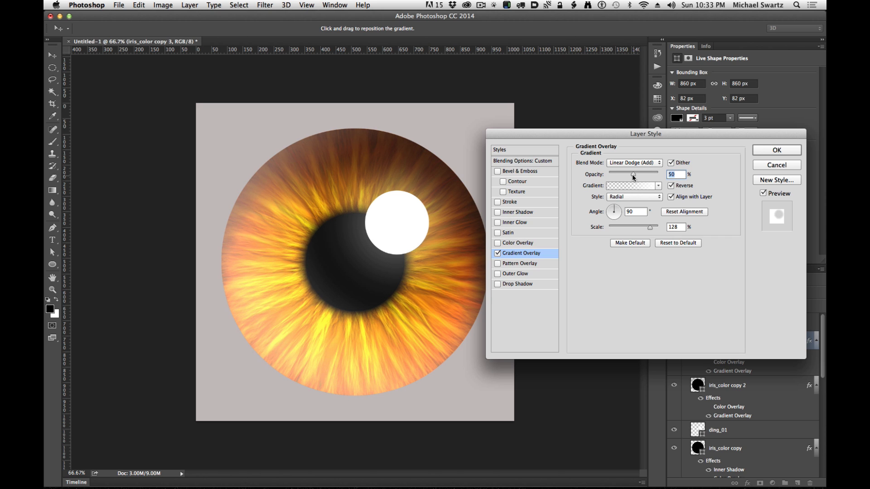
{"action": "left_click_drag", "start_coordinate": [634, 175], "coordinate": [628, 176]}
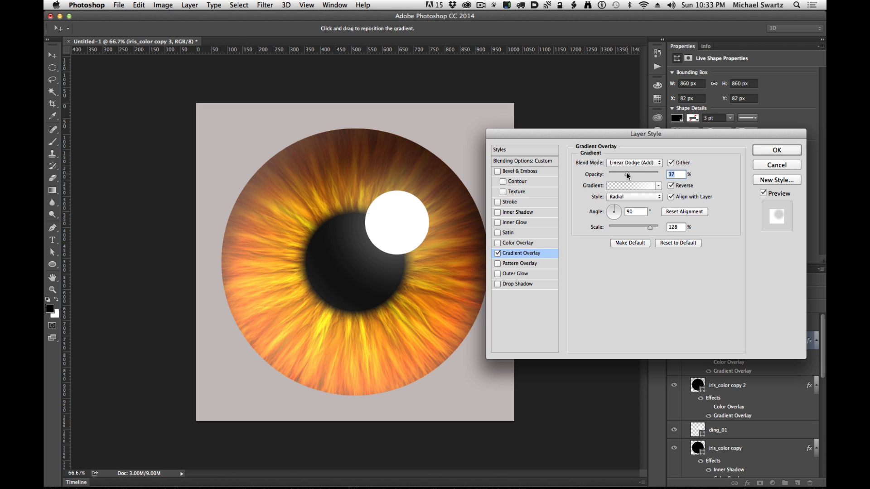
Step: Try the Screen blend mode, return to Linear Dodge (Add) at 44% opacity, and apply the layer style
{"action": "left_click", "coordinate": [632, 162]}
{"action": "left_click", "coordinate": [629, 150]}
{"action": "left_click", "coordinate": [651, 161]}
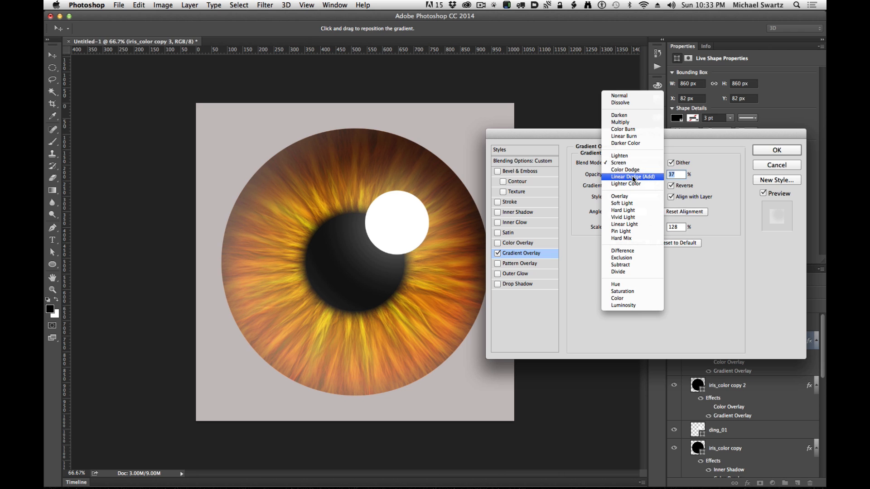
{"action": "left_click", "coordinate": [636, 180]}
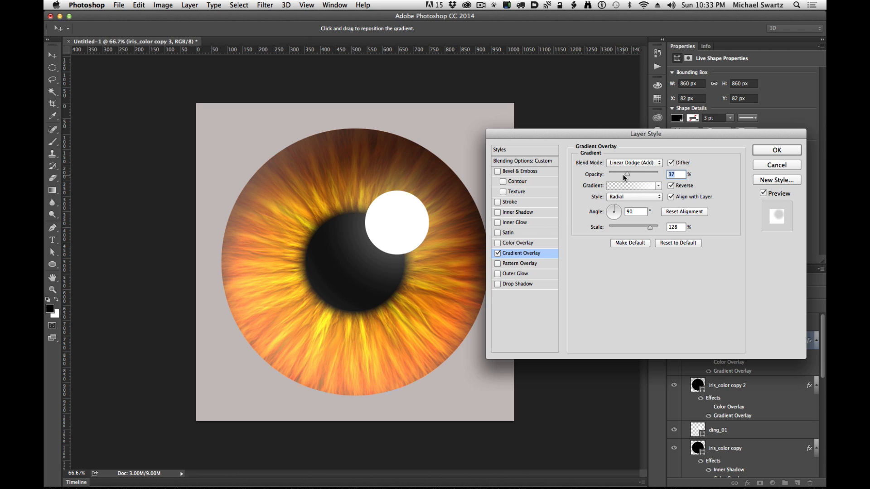
{"action": "left_click_drag", "start_coordinate": [623, 175], "coordinate": [630, 173]}
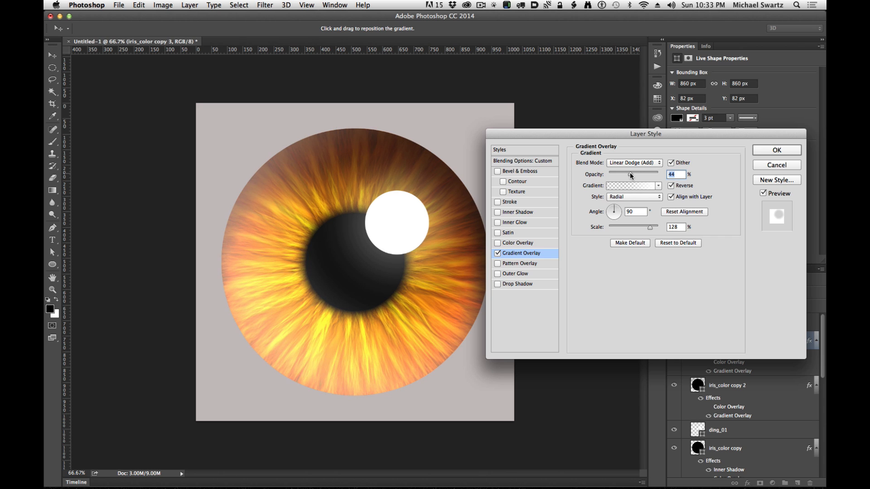
{"action": "left_click", "coordinate": [776, 150]}
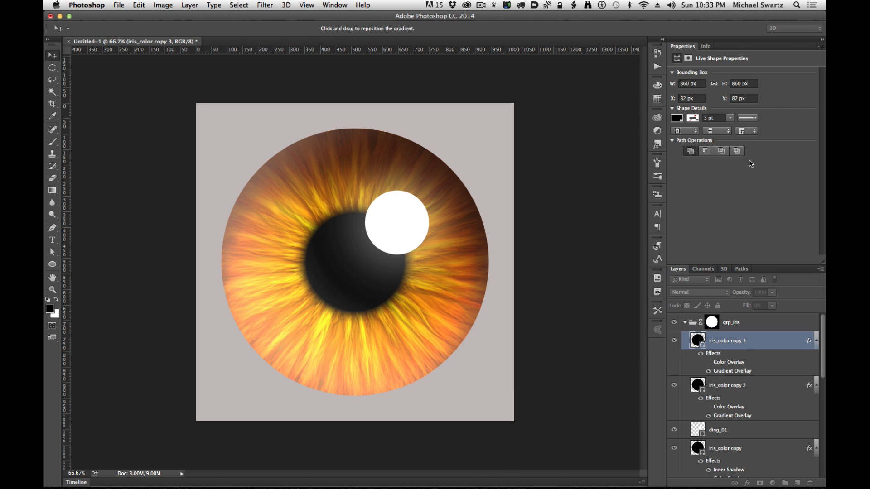
Step: Compare the eye with the iris_color copy 3 layer hidden and shown
{"action": "left_click", "coordinate": [674, 340]}
{"action": "left_click", "coordinate": [674, 340]}
{"action": "left_click", "coordinate": [674, 340]}
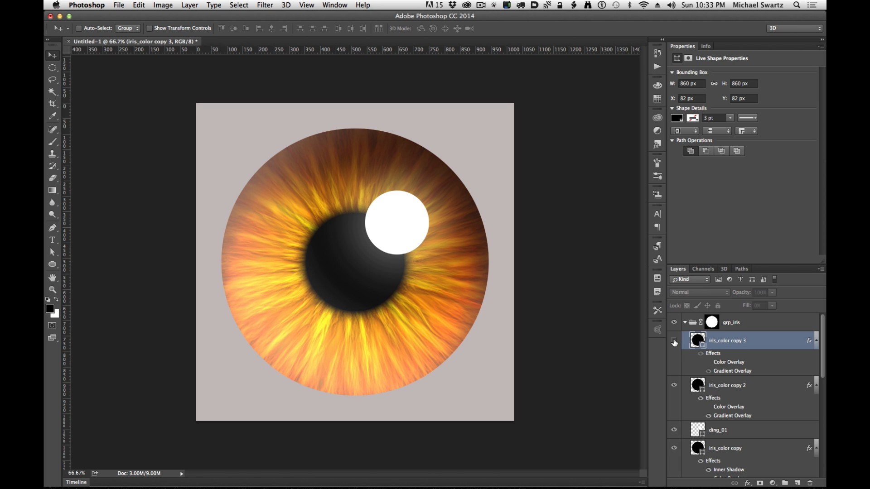
{"action": "left_click", "coordinate": [674, 342]}
{"action": "left_click", "coordinate": [673, 342]}
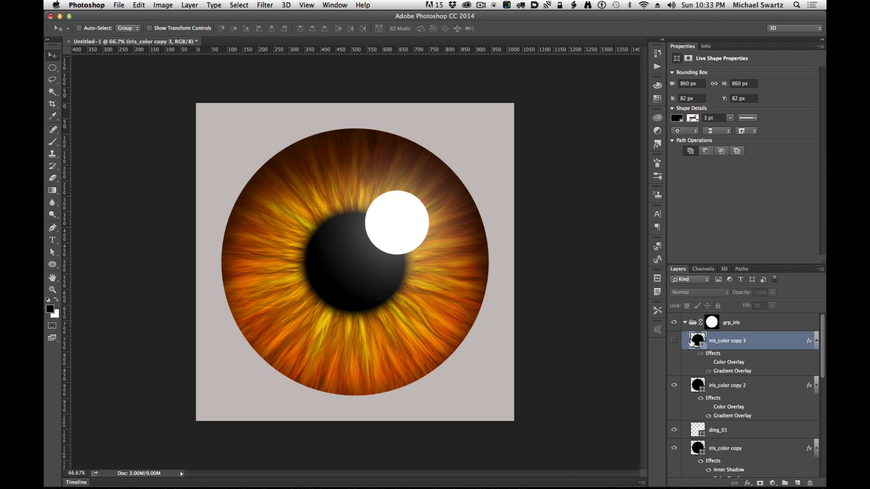
{"action": "left_click", "coordinate": [673, 342]}
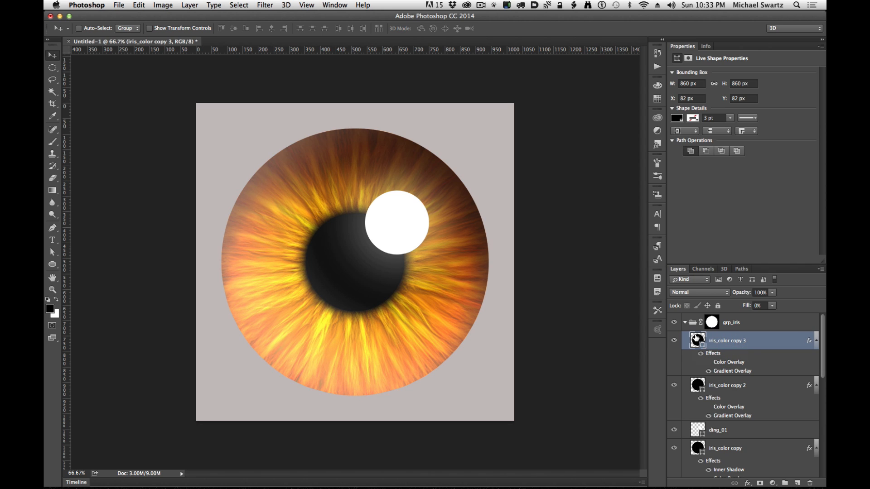
Step: Lower the iris_color copy 3 layer's opacity to 50% and compare the eye with and without it
{"action": "left_click", "coordinate": [773, 292]}
{"action": "left_click_drag", "start_coordinate": [773, 305], "coordinate": [751, 307]}
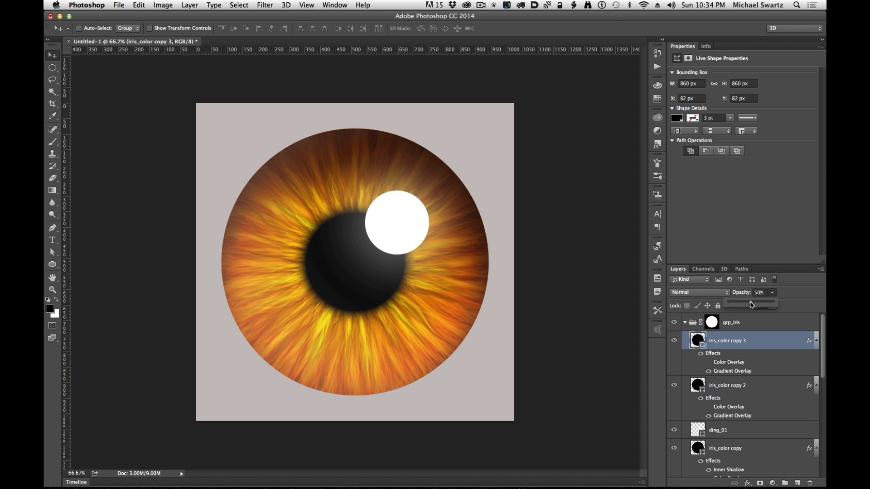
{"action": "left_click", "coordinate": [674, 341]}
{"action": "left_click", "coordinate": [674, 342]}
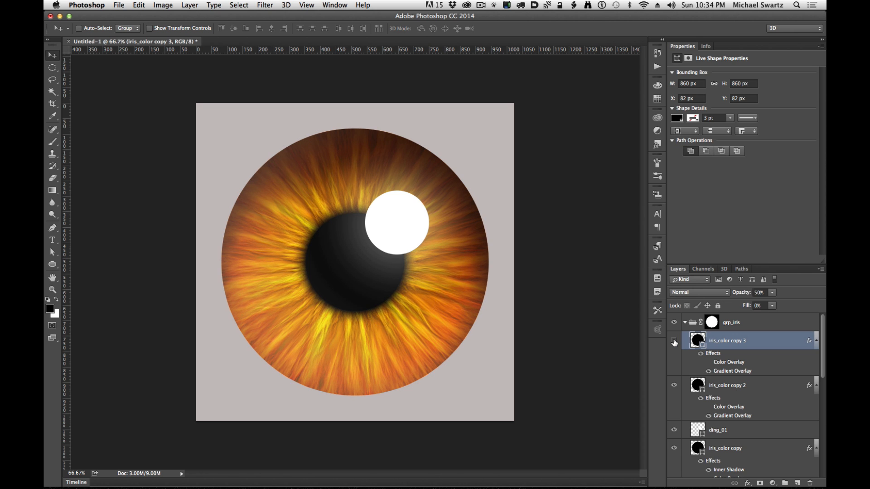
{"action": "left_click", "coordinate": [675, 341]}
{"action": "left_click", "coordinate": [674, 342]}
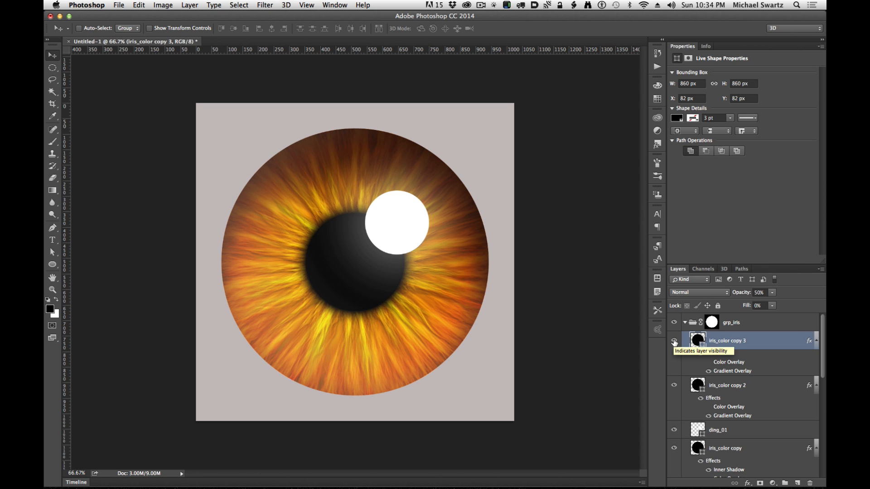
{"action": "left_click", "coordinate": [674, 341]}
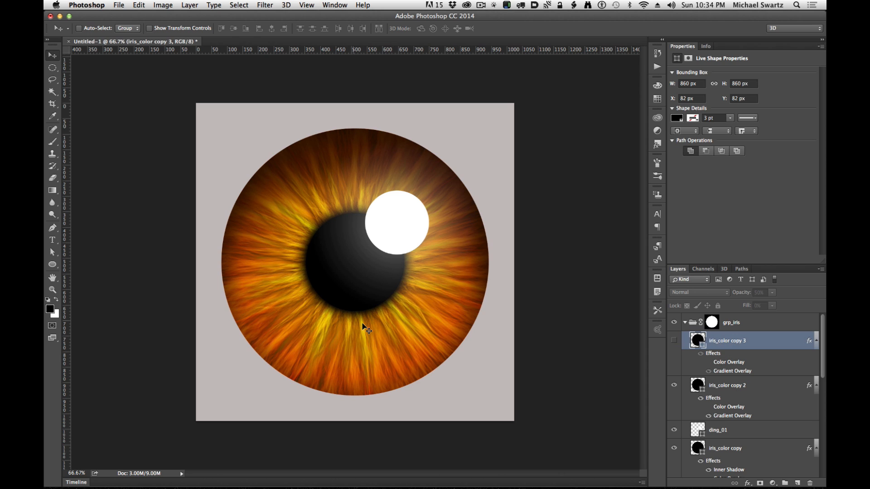
{"action": "left_click", "coordinate": [674, 340]}
Step: Reopen the Gradient Overlay of iris_color copy 3 and set it to 100% opacity in Normal mode
{"action": "double_click", "coordinate": [726, 372]}
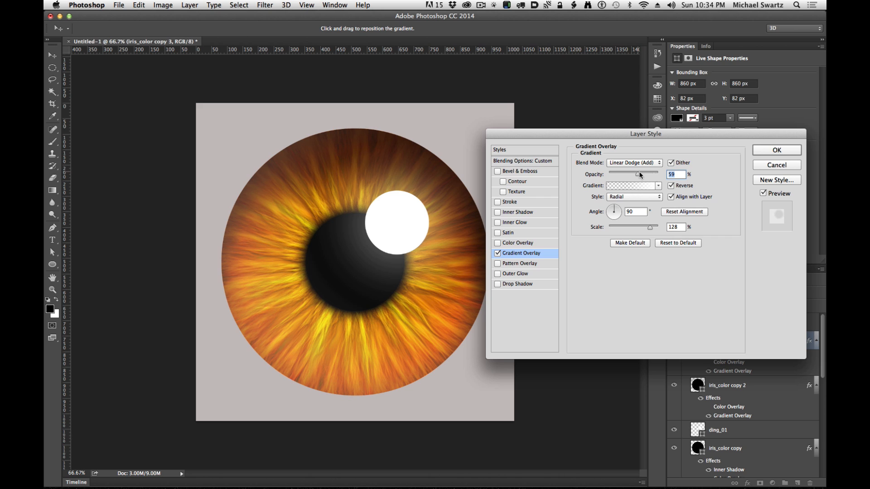
{"action": "left_click_drag", "start_coordinate": [640, 175], "coordinate": [661, 175]}
{"action": "left_click", "coordinate": [627, 164]}
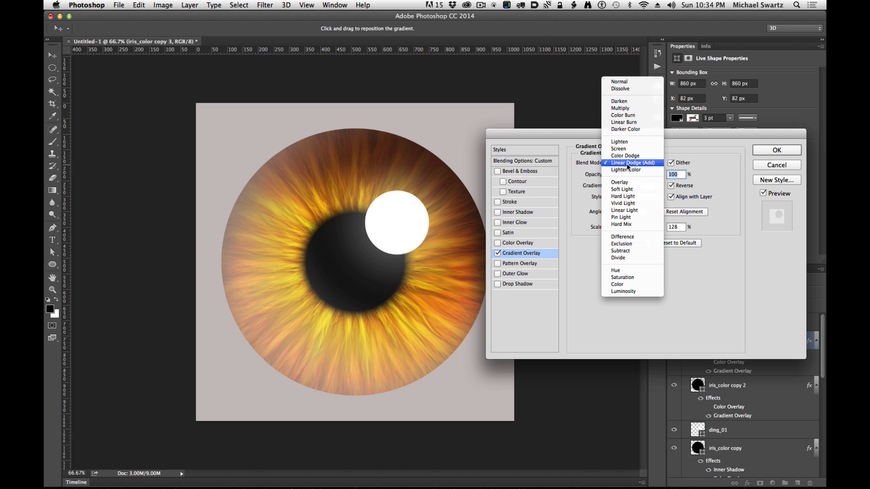
{"action": "left_click", "coordinate": [629, 81]}
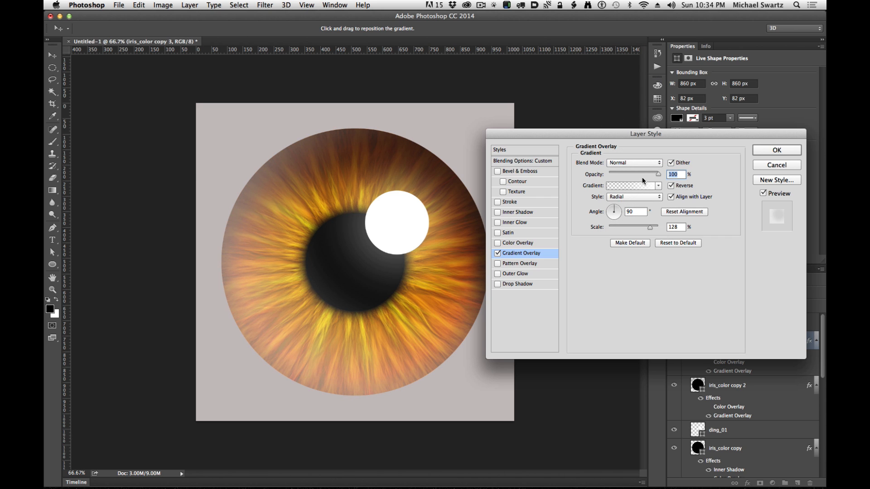
Step: Replace the overlay's white gradient with the Orange, Yellow, Orange preset
{"action": "left_click", "coordinate": [634, 185]}
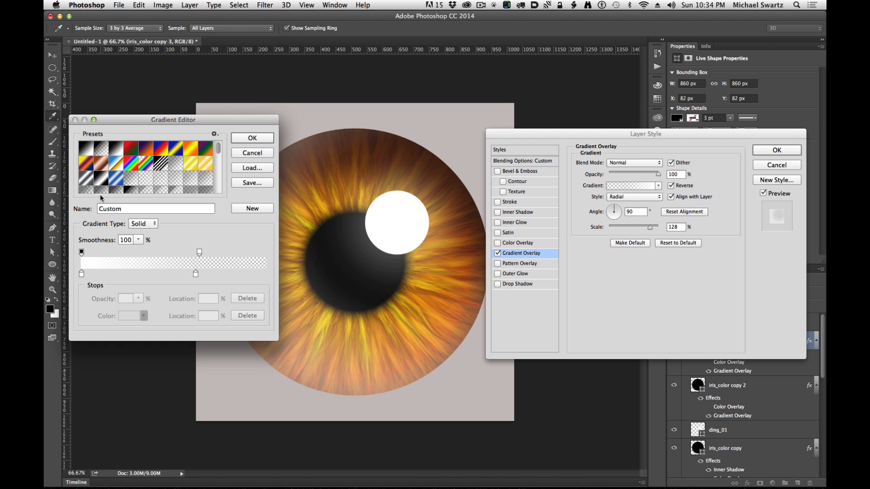
{"action": "left_click", "coordinate": [190, 152]}
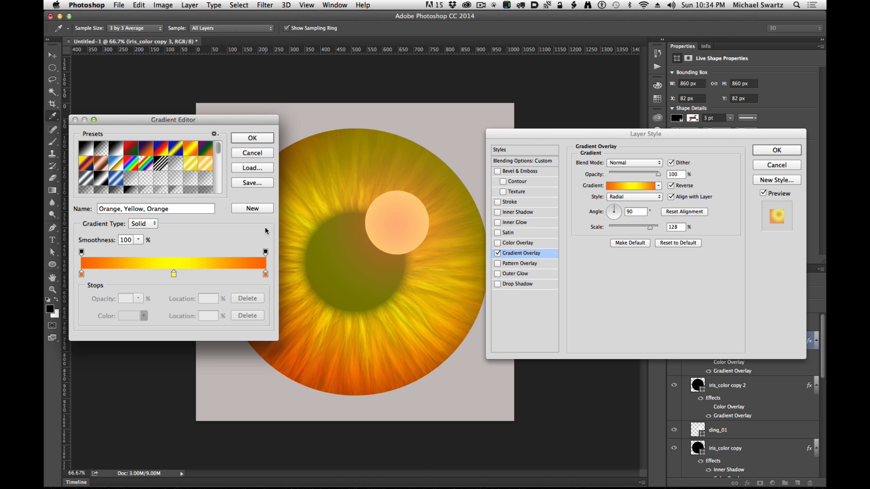
{"action": "left_click", "coordinate": [252, 138]}
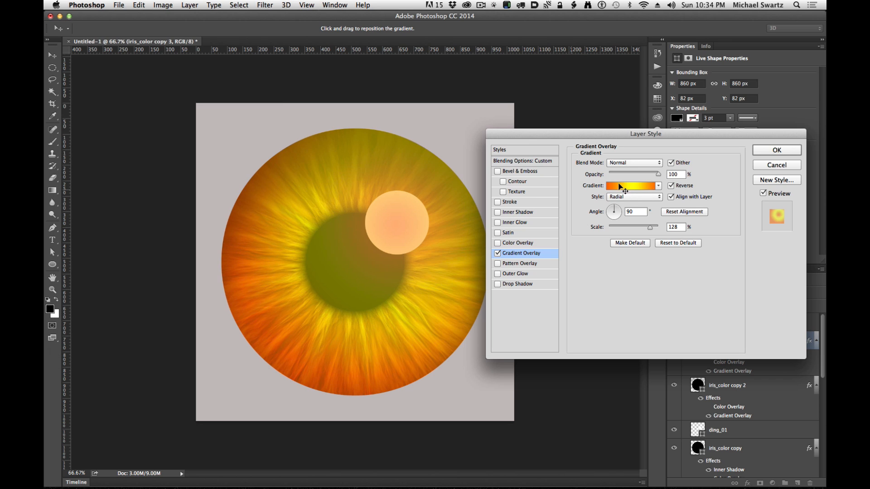
Step: Try the Darken, Multiply, Color Burn, Linear Burn and Darker Color blend modes on the orange-yellow gradient overlay
{"action": "left_click", "coordinate": [634, 164]}
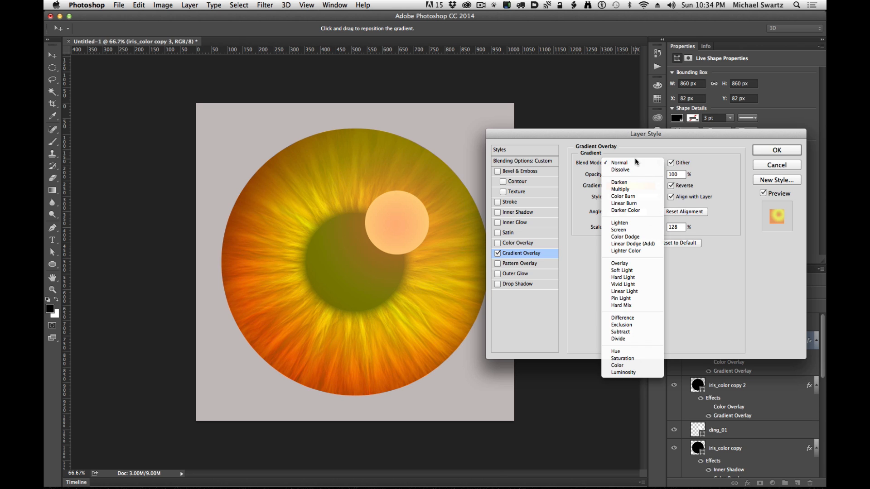
{"action": "left_click", "coordinate": [634, 184]}
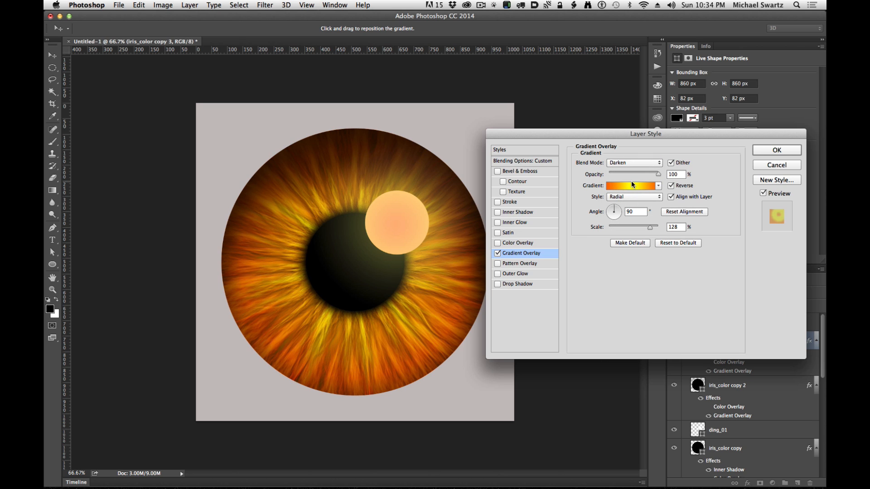
{"action": "left_click", "coordinate": [633, 163]}
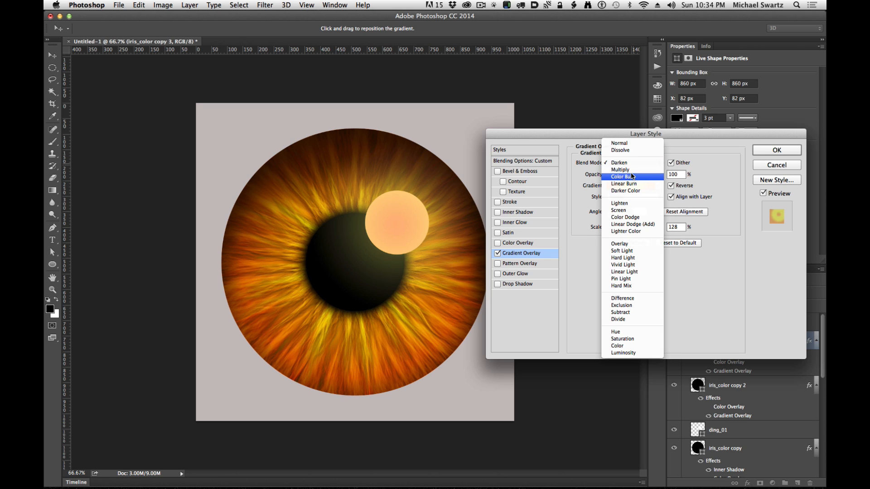
{"action": "left_click", "coordinate": [632, 171]}
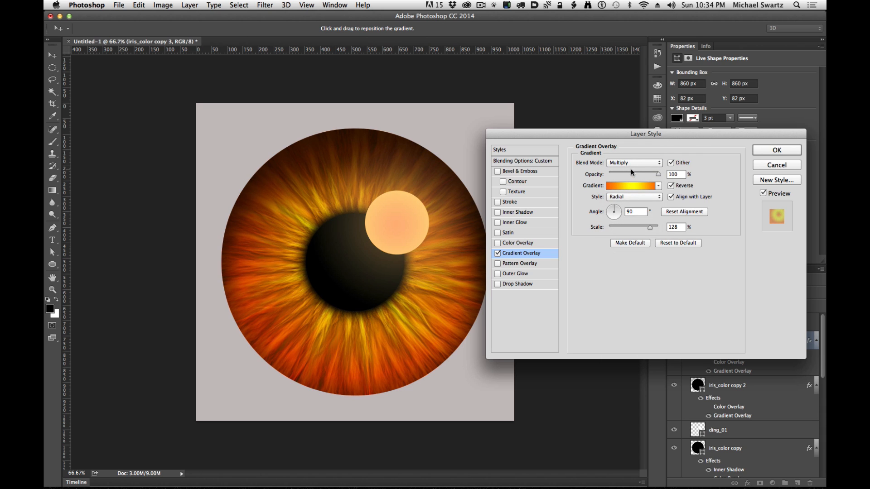
{"action": "left_click", "coordinate": [631, 162]}
{"action": "left_click", "coordinate": [625, 171]}
{"action": "left_click", "coordinate": [633, 163]}
{"action": "left_click", "coordinate": [632, 170]}
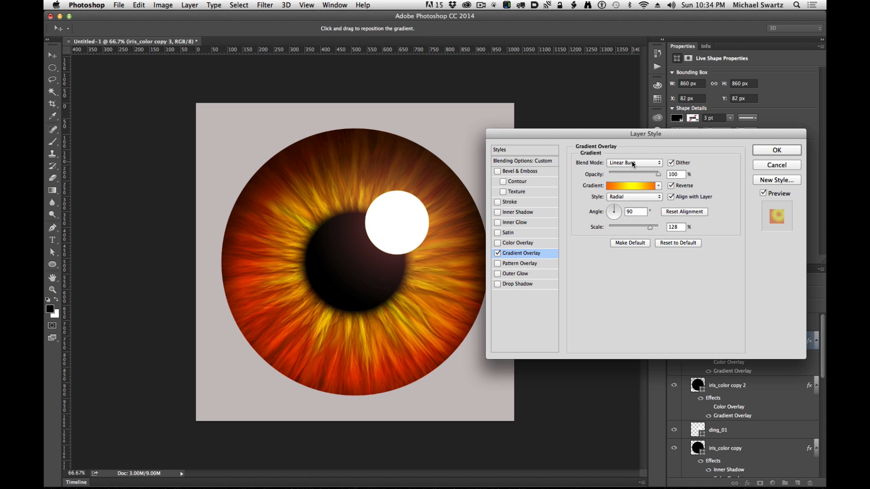
{"action": "left_click", "coordinate": [631, 162]}
{"action": "left_click", "coordinate": [632, 170]}
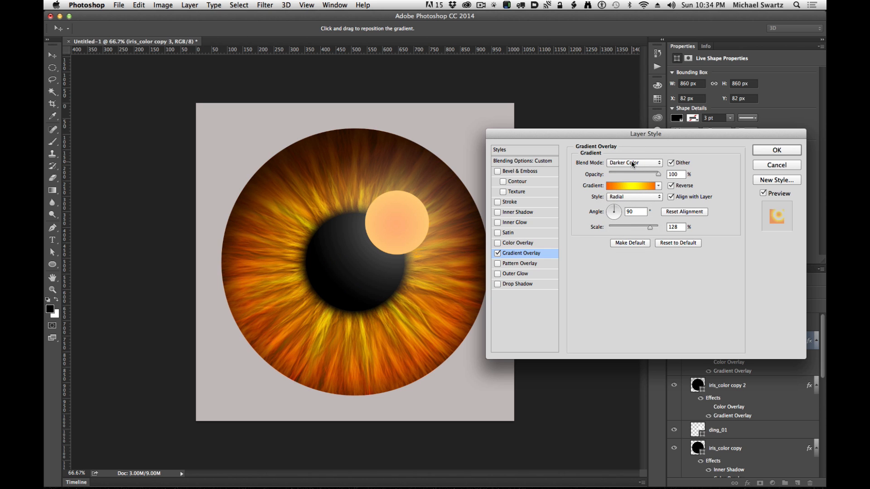
Step: Try the lightening blend modes from Lighten through Lighter Color on the gradient overlay, ending with Overlay
{"action": "left_click", "coordinate": [632, 162]}
{"action": "left_click", "coordinate": [629, 175]}
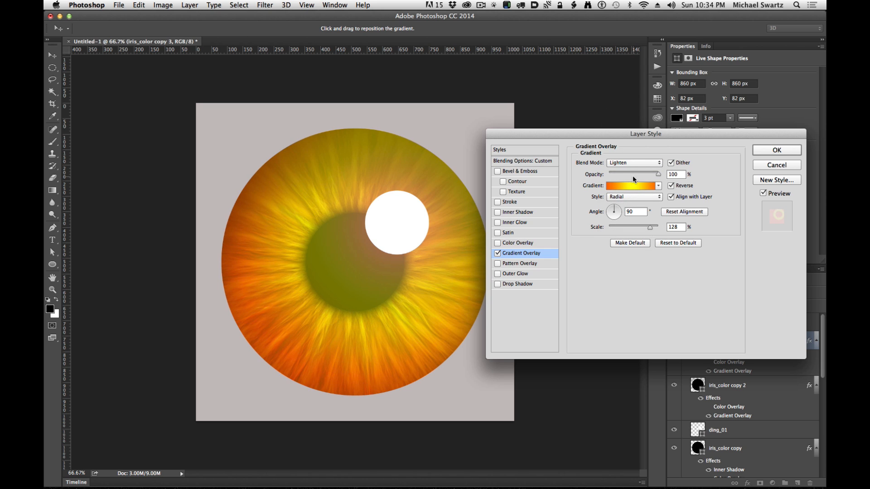
{"action": "left_click", "coordinate": [632, 164]}
{"action": "left_click", "coordinate": [631, 169]}
{"action": "left_click", "coordinate": [631, 162]}
{"action": "left_click", "coordinate": [630, 167]}
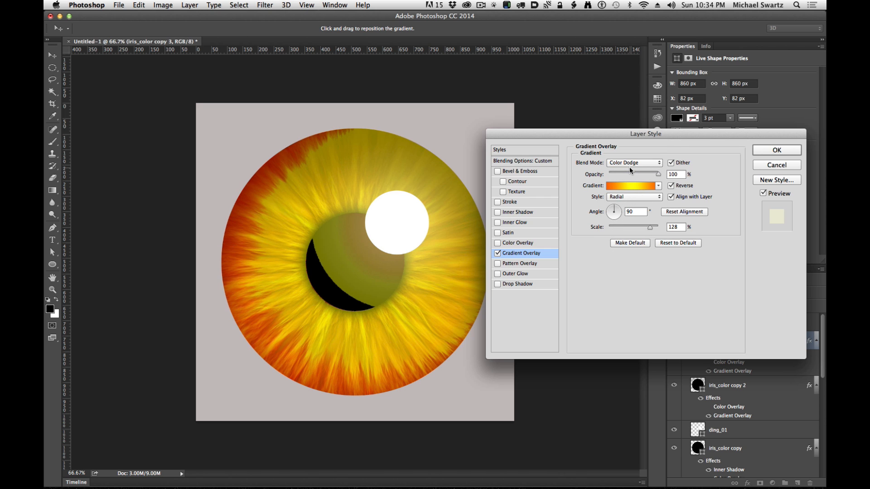
{"action": "left_click", "coordinate": [628, 165]}
{"action": "left_click", "coordinate": [626, 169]}
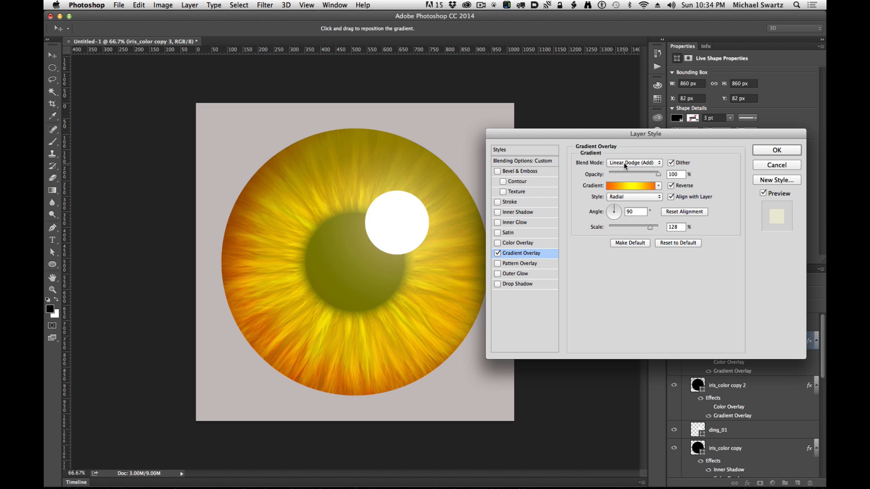
{"action": "left_click", "coordinate": [625, 167]}
{"action": "left_click", "coordinate": [624, 169]}
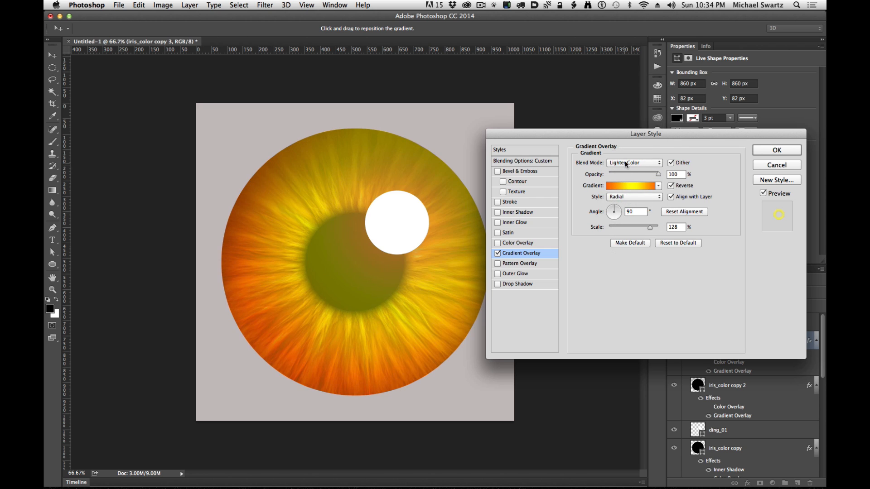
{"action": "left_click", "coordinate": [627, 162]}
{"action": "left_click", "coordinate": [623, 175]}
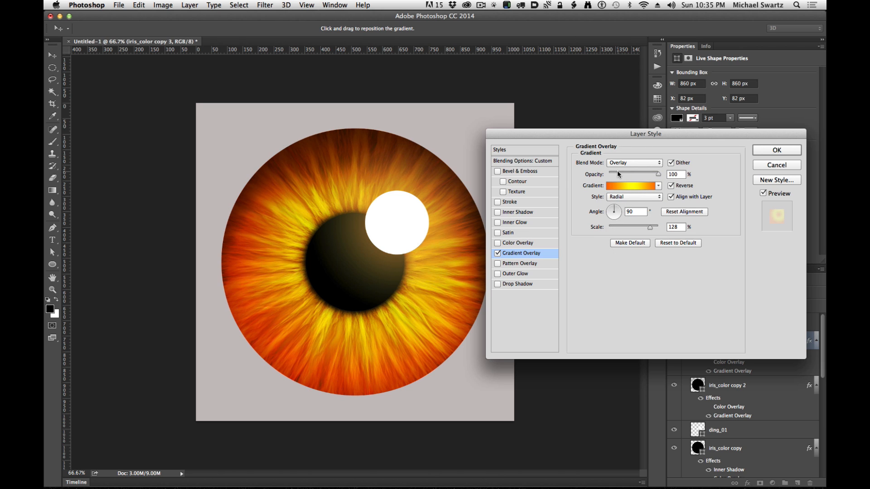
Step: Try Darken again for the gradient overlay and switch it to Multiply
{"action": "left_click", "coordinate": [635, 162]}
{"action": "left_click", "coordinate": [634, 83]}
{"action": "left_click", "coordinate": [629, 162]}
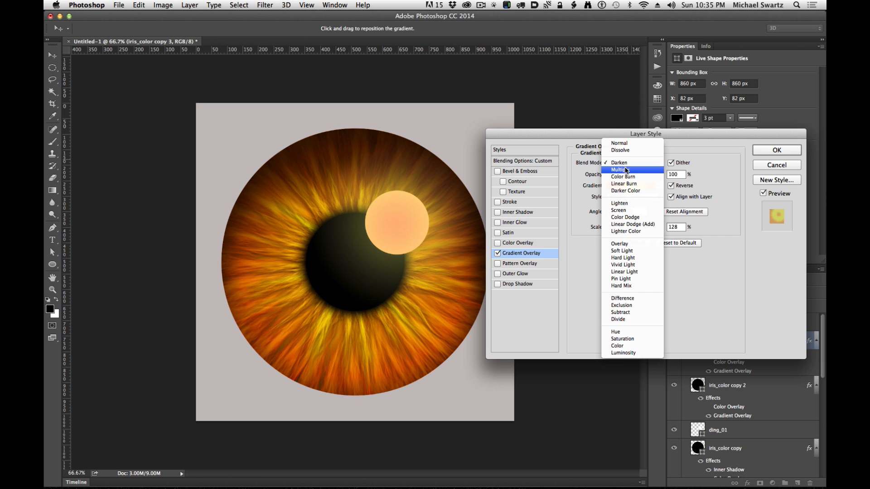
{"action": "left_click", "coordinate": [627, 171]}
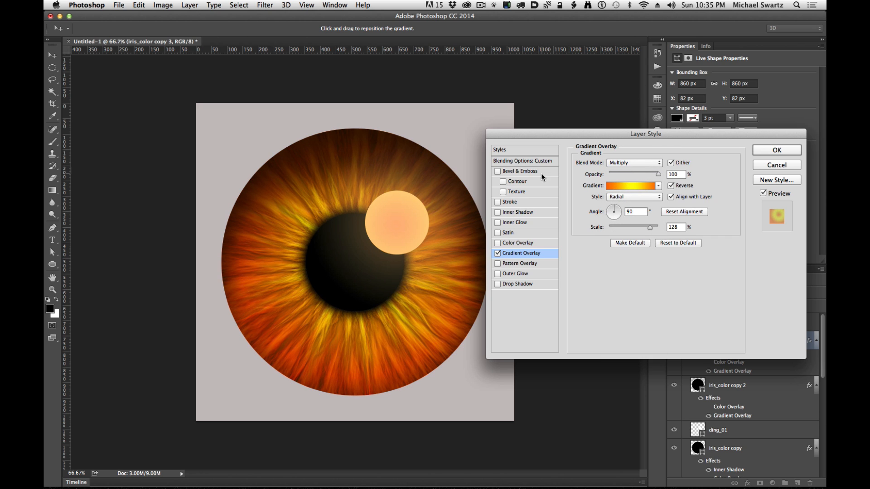
Step: Compare the eye with the Multiply gradient overlay disabled and enabled
{"action": "left_click", "coordinate": [498, 253]}
{"action": "left_click", "coordinate": [497, 253]}
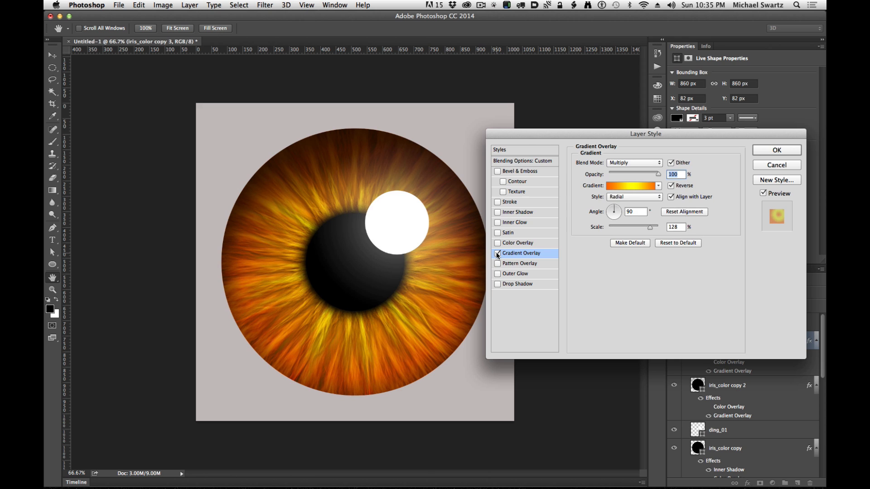
{"action": "left_click", "coordinate": [498, 254]}
{"action": "left_click", "coordinate": [497, 254]}
{"action": "left_click", "coordinate": [498, 254]}
{"action": "left_click", "coordinate": [497, 253]}
Step: Try the gradient overlay in Overlay mode at 21% opacity
{"action": "left_click", "coordinate": [629, 162]}
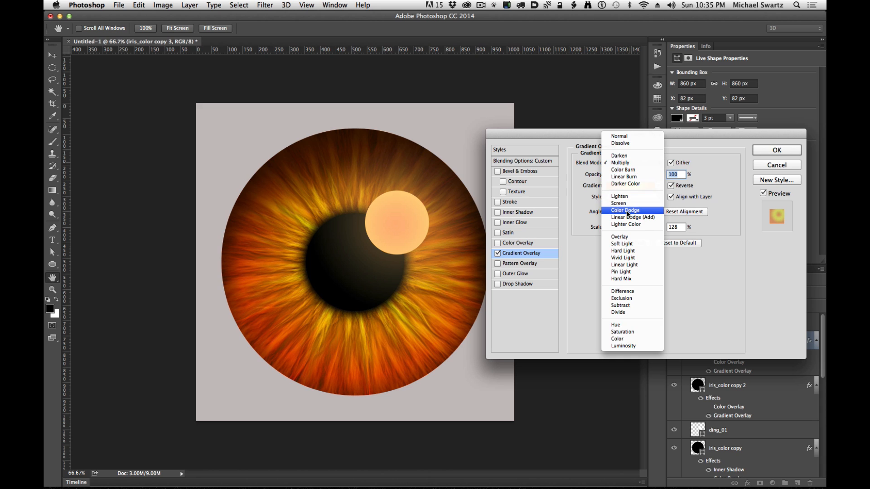
{"action": "left_click", "coordinate": [627, 237]}
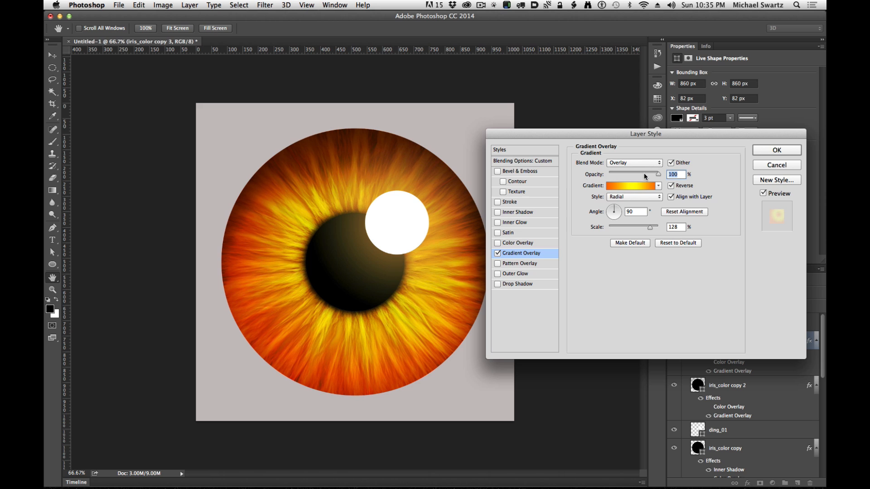
{"action": "left_click_drag", "start_coordinate": [632, 172], "coordinate": [618, 172]}
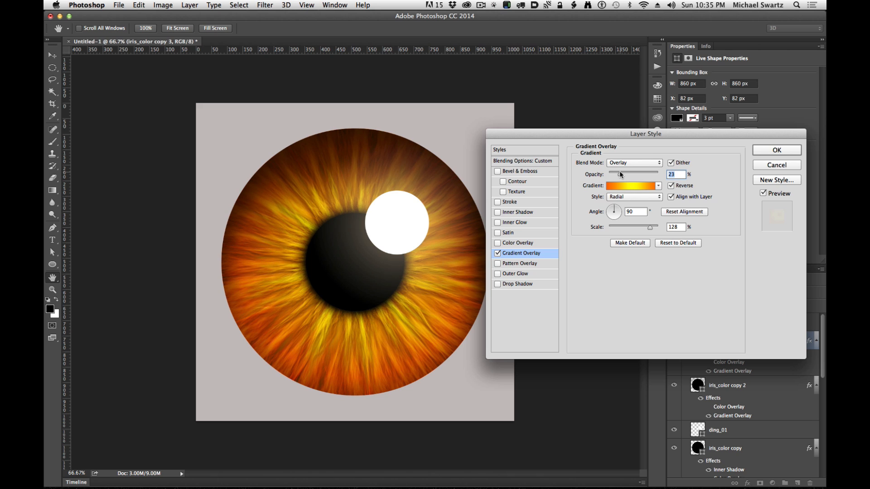
{"action": "left_click_drag", "start_coordinate": [619, 171], "coordinate": [617, 171]}
Step: Move the gradient's middle yellow stop to a location of 22% and accept the edited gradient
{"action": "left_click", "coordinate": [629, 185]}
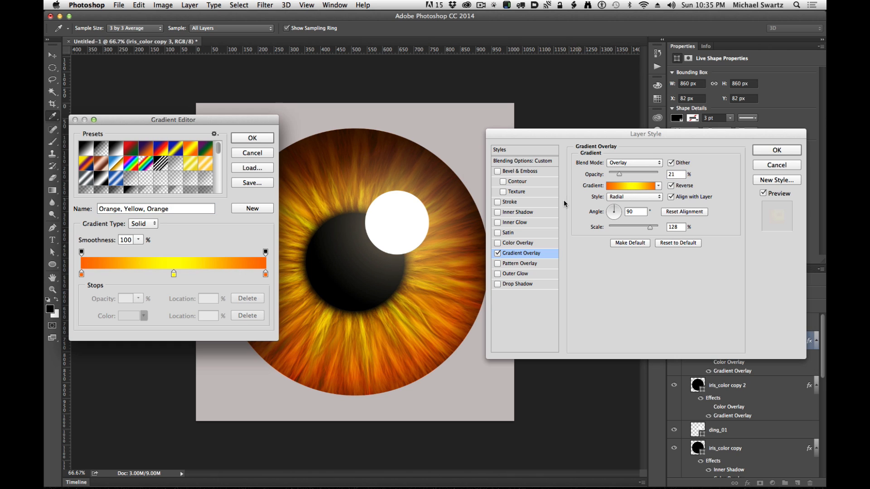
{"action": "left_click_drag", "start_coordinate": [174, 273], "coordinate": [123, 276]}
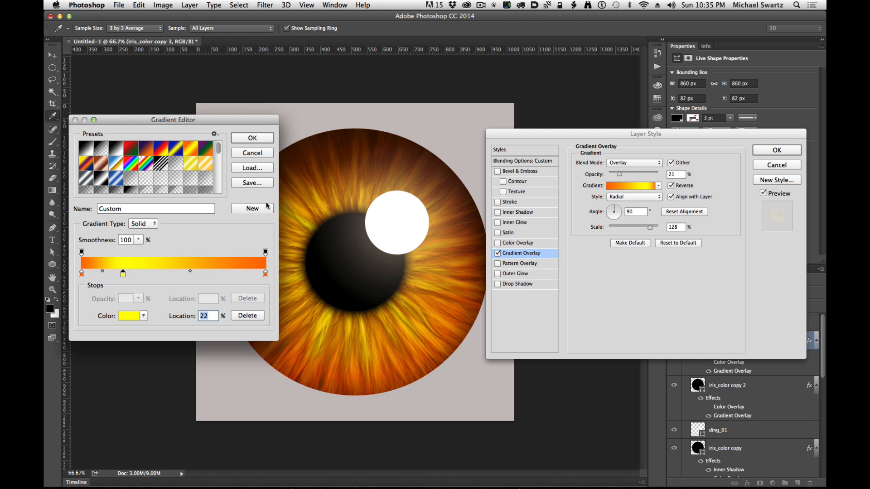
{"action": "left_click", "coordinate": [253, 138]}
Step: Set the gradient overlay to 100% opacity in Normal blend mode
{"action": "left_click_drag", "start_coordinate": [628, 175], "coordinate": [660, 174]}
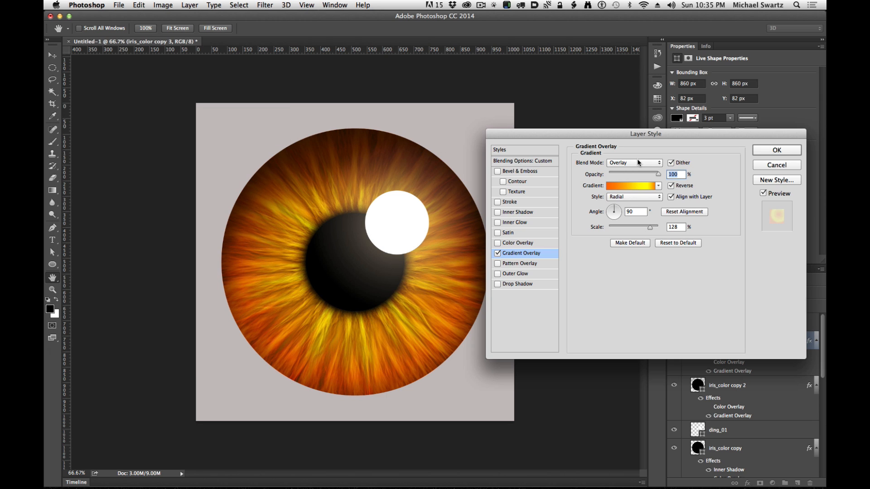
{"action": "left_click", "coordinate": [633, 161]}
{"action": "left_click", "coordinate": [630, 63]}
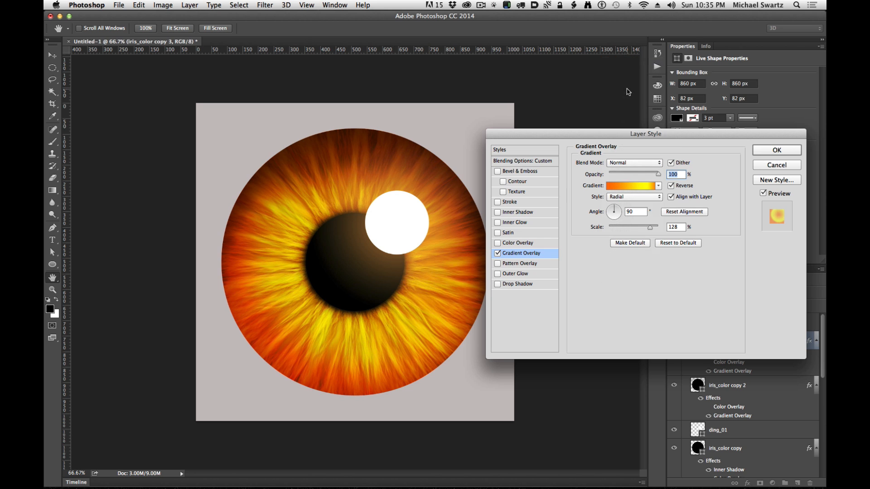
Step: Edit the gradient again, placing the yellow stop at 15% and the final orange stop at 45%
{"action": "left_click", "coordinate": [646, 189]}
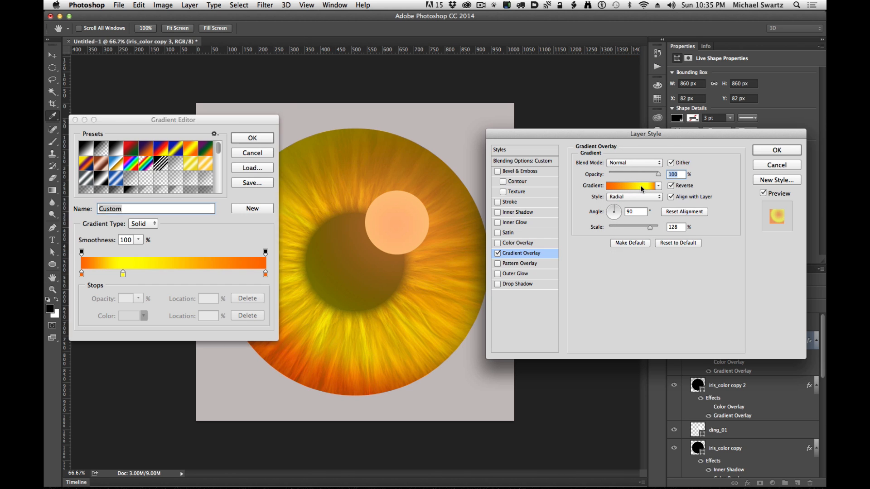
{"action": "left_click", "coordinate": [130, 274]}
{"action": "left_click_drag", "start_coordinate": [130, 274], "coordinate": [127, 274]}
{"action": "left_click_drag", "start_coordinate": [265, 273], "coordinate": [174, 276]}
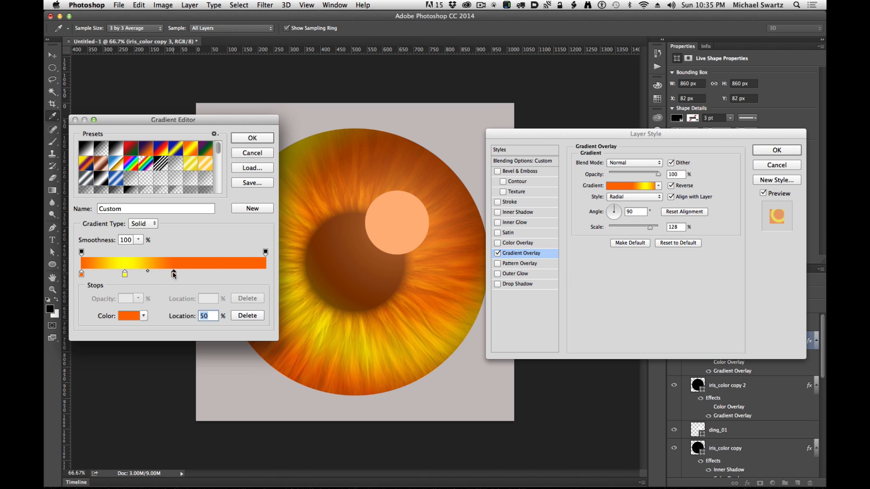
{"action": "mouse_move", "coordinate": [174, 275]}
{"action": "left_mouse_down"}
{"action": "mouse_move", "coordinate": [109, 274]}
{"action": "mouse_move", "coordinate": [165, 275]}
{"action": "left_mouse_up"}
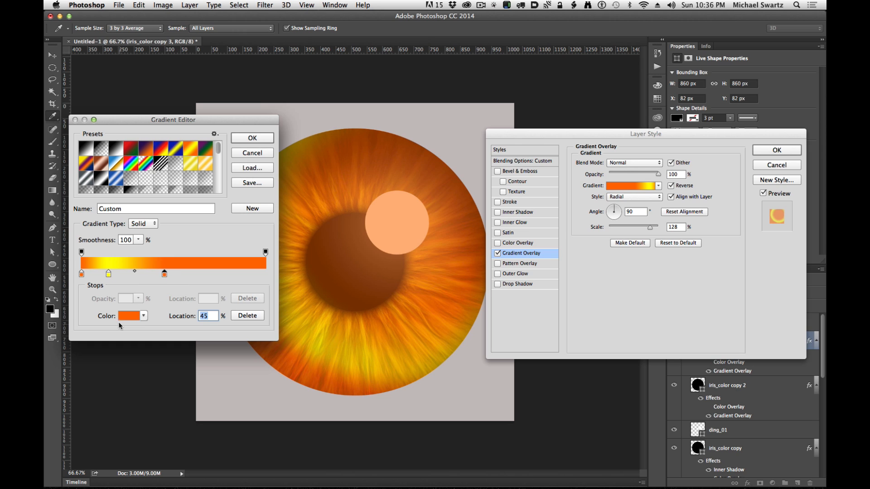
Step: Recolor the two orange stops at 45% and 0% of the gradient to black
{"action": "left_click", "coordinate": [129, 316]}
{"action": "left_click_drag", "start_coordinate": [546, 214], "coordinate": [408, 289]}
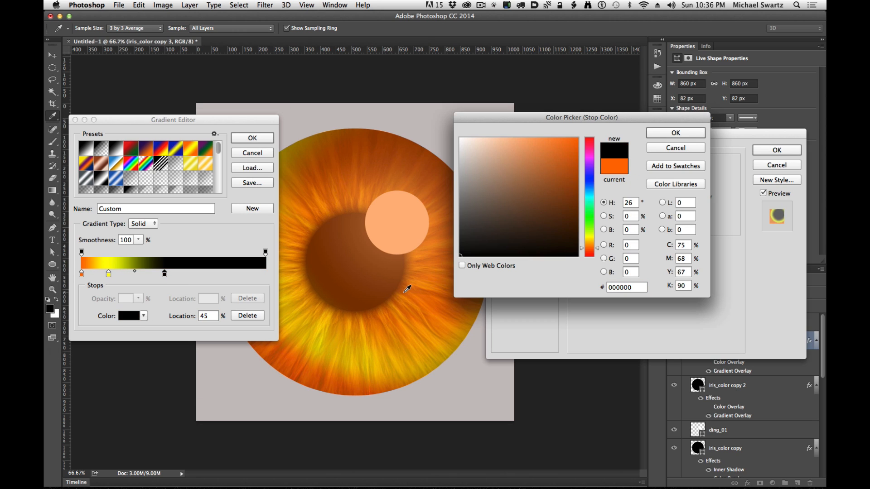
{"action": "left_click", "coordinate": [678, 132]}
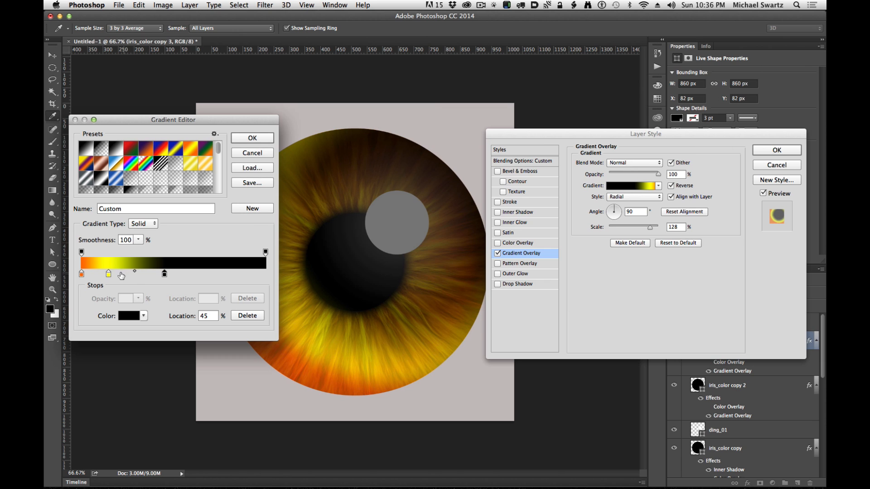
{"action": "left_click", "coordinate": [82, 273]}
{"action": "left_click", "coordinate": [130, 317]}
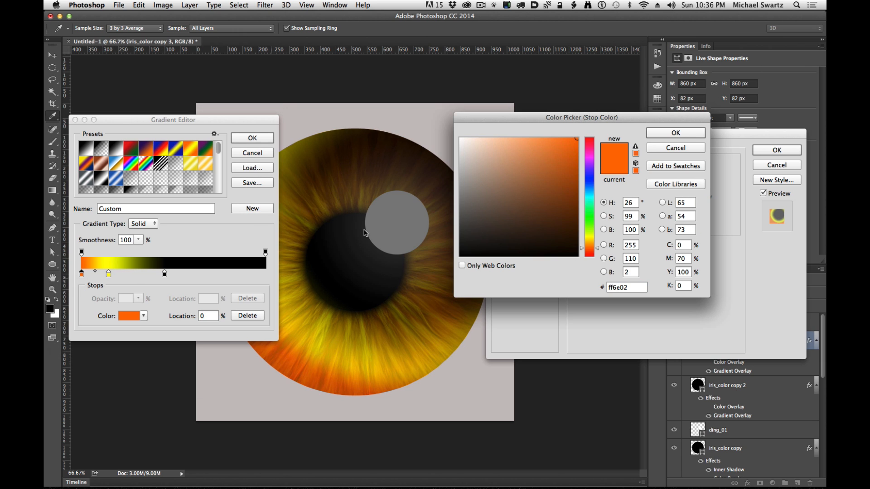
{"action": "left_click_drag", "start_coordinate": [497, 187], "coordinate": [424, 301]}
{"action": "left_click", "coordinate": [675, 133]}
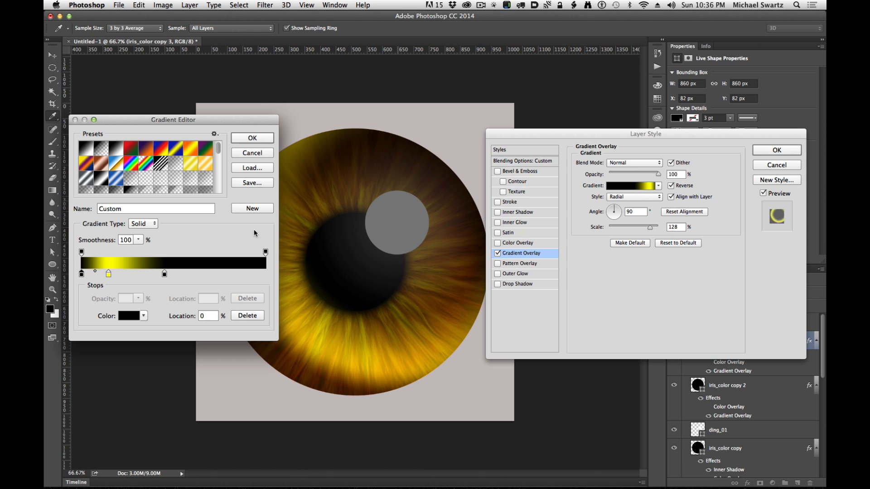
Step: Recolor the yellow stop to orange ffba00 and accept the edited gradient
{"action": "left_click", "coordinate": [108, 273]}
{"action": "left_click", "coordinate": [130, 316]}
{"action": "left_click_drag", "start_coordinate": [595, 238], "coordinate": [592, 245]}
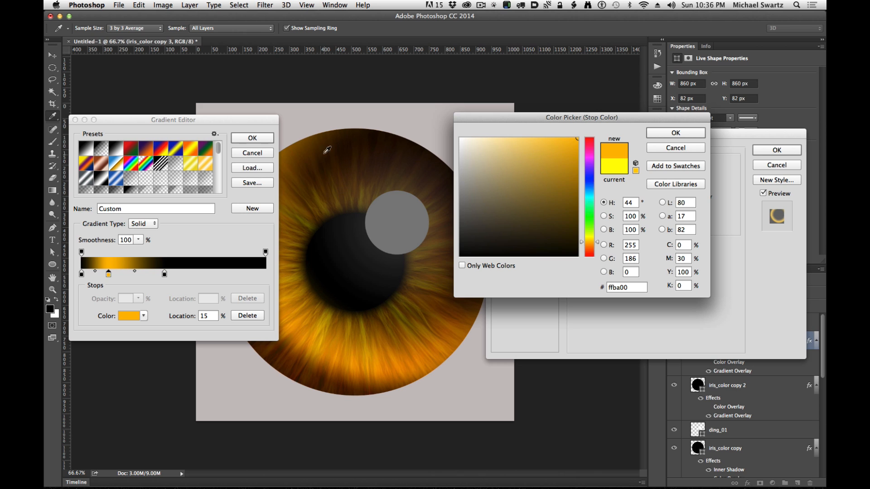
{"action": "left_click", "coordinate": [676, 133]}
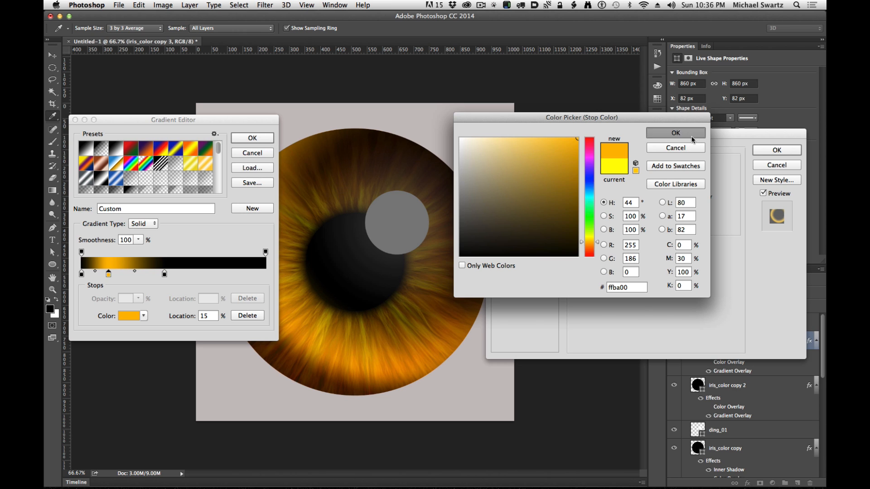
{"action": "left_click", "coordinate": [253, 138]}
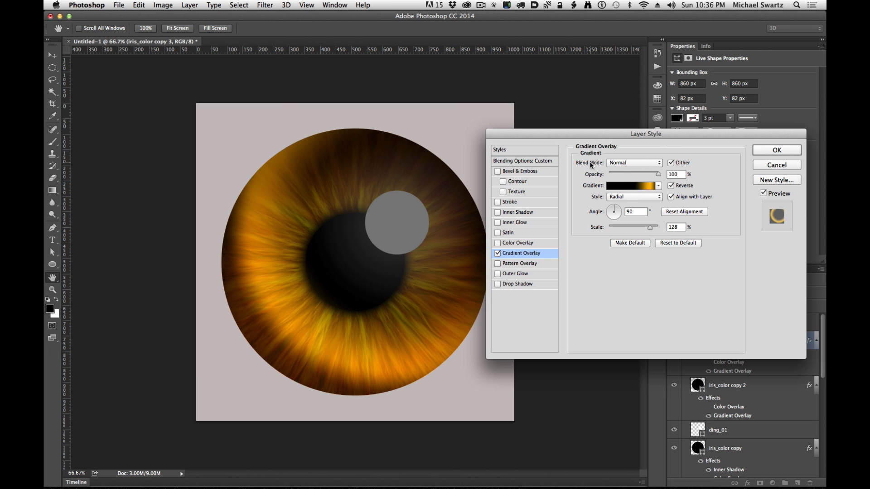
Step: Try Linear Dodge (Add) for the black-orange gradient overlay and switch it to Lighter Color
{"action": "left_click", "coordinate": [625, 163]}
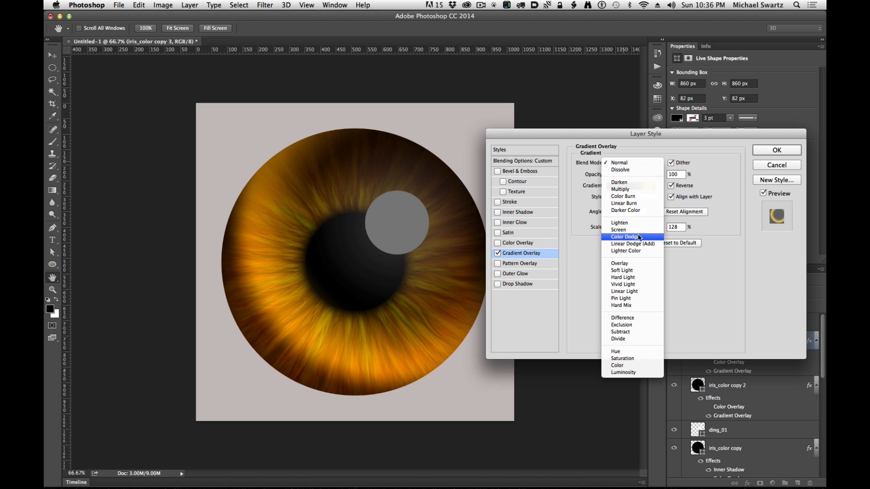
{"action": "left_click", "coordinate": [619, 243]}
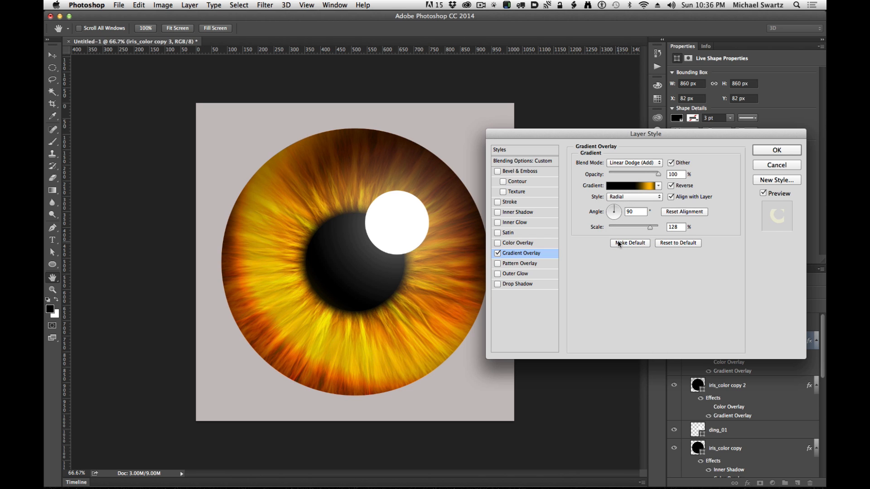
{"action": "left_click", "coordinate": [641, 164]}
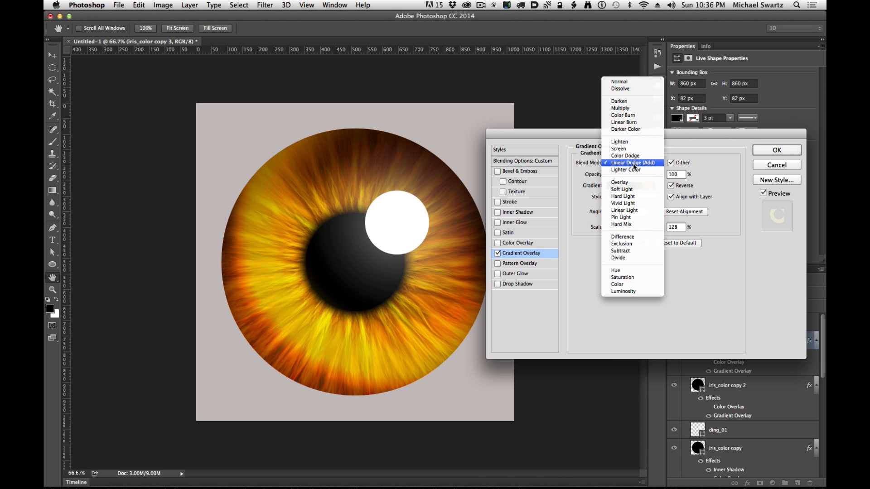
{"action": "left_click", "coordinate": [631, 169]}
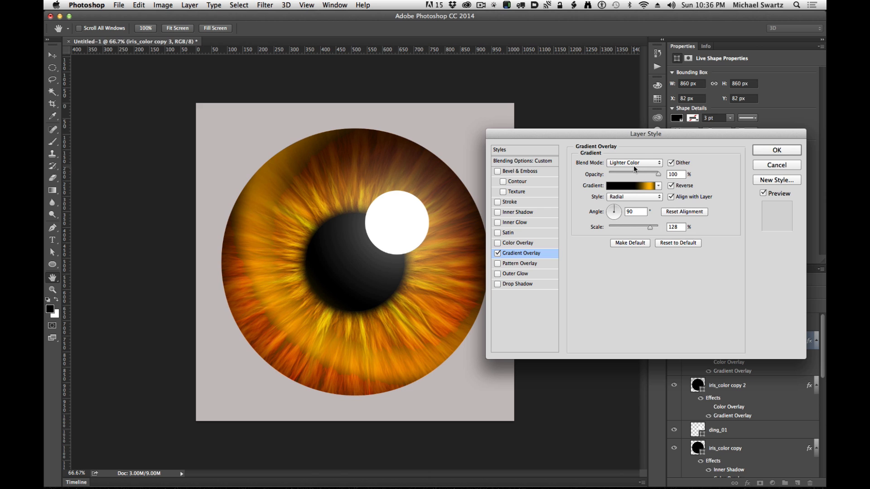
Step: Set the black-orange gradient overlay on iris_color copy 3 to Overlay blend mode at 61% opacity and accept the layer style
{"action": "left_click", "coordinate": [634, 166]}
{"action": "left_click", "coordinate": [633, 170]}
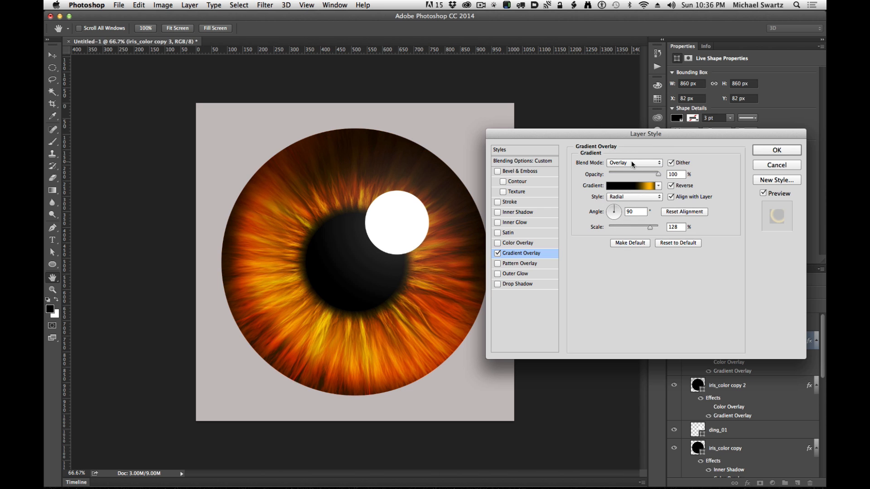
{"action": "left_click", "coordinate": [627, 163]}
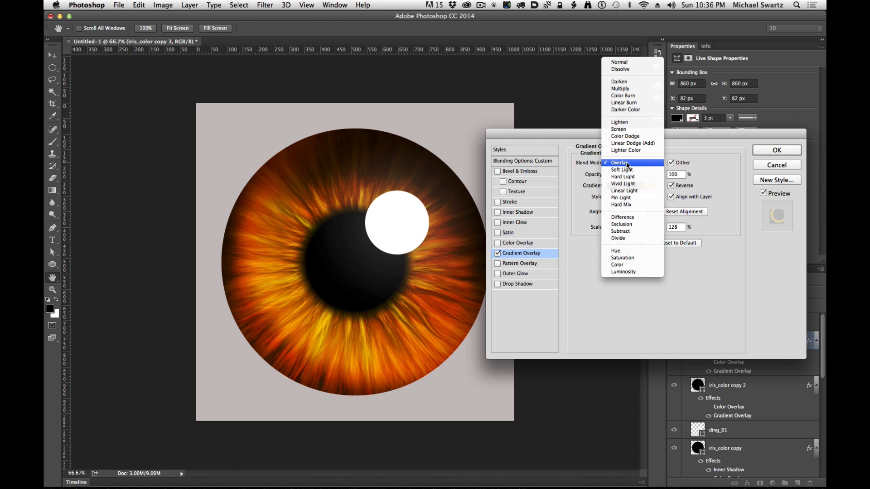
{"action": "left_click", "coordinate": [627, 164]}
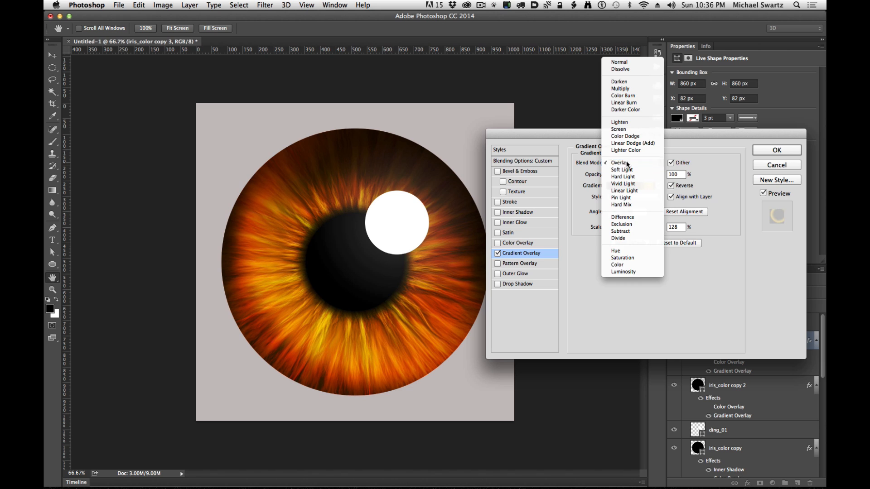
{"action": "mouse_move", "coordinate": [657, 173]}
{"action": "left_mouse_down"}
{"action": "mouse_move", "coordinate": [624, 178]}
{"action": "mouse_move", "coordinate": [641, 173]}
{"action": "left_mouse_up"}
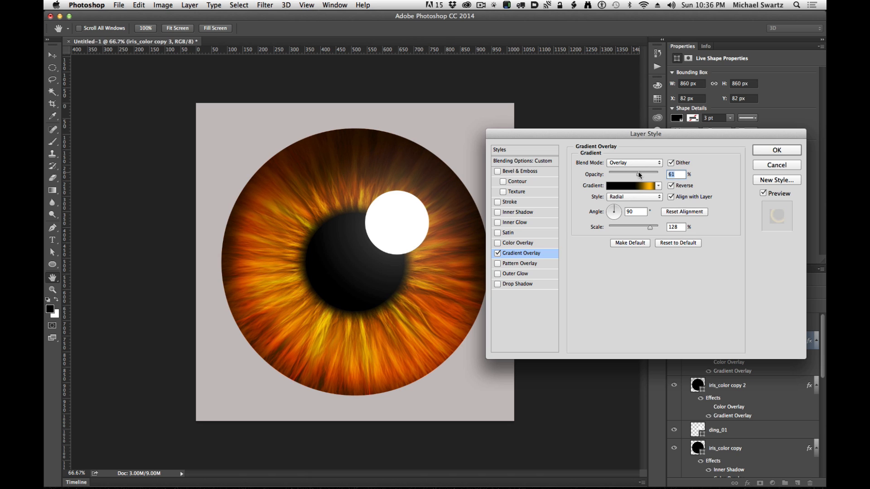
{"action": "left_click", "coordinate": [777, 151]}
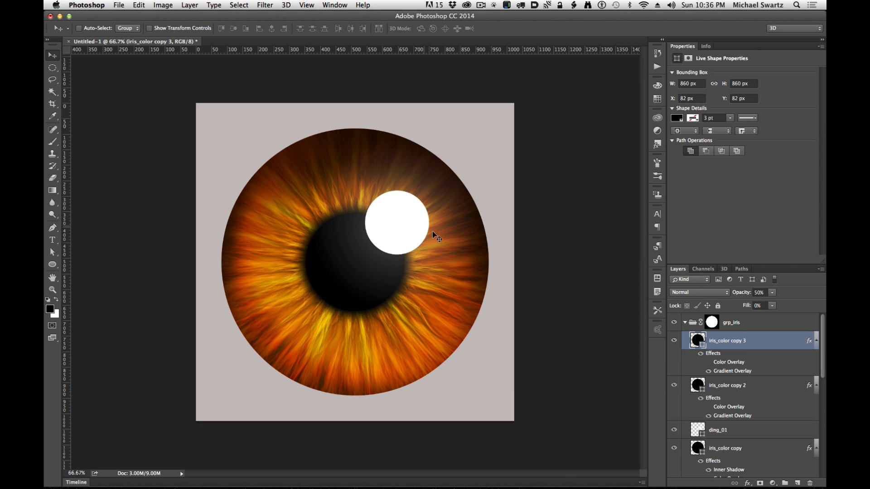
Step: Add an Outer Glow in white ffffff to the ding_01 highlight layer, leaving Inner Glow off
{"action": "scroll", "coordinate": [754, 389], "scroll_direction": "down", "scroll_amount": 3}
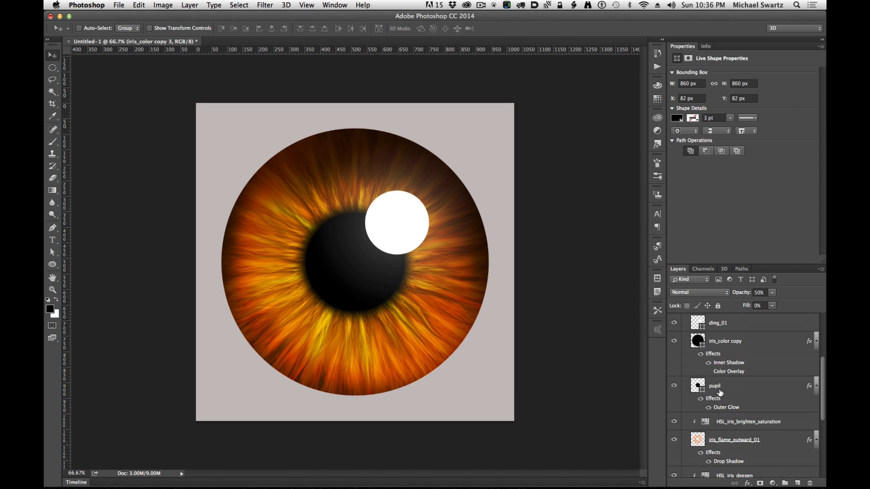
{"action": "scroll", "coordinate": [711, 350], "scroll_direction": "up", "scroll_amount": 3}
{"action": "left_click", "coordinate": [797, 381]}
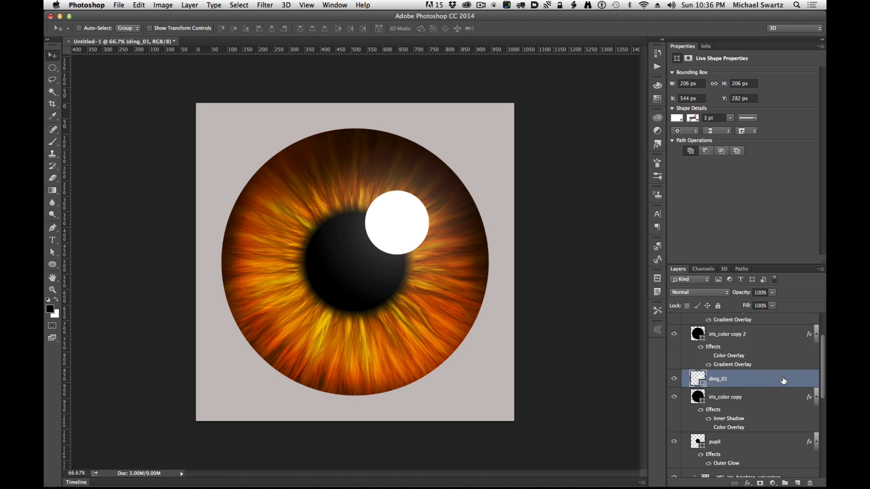
{"action": "double_click", "coordinate": [783, 382]}
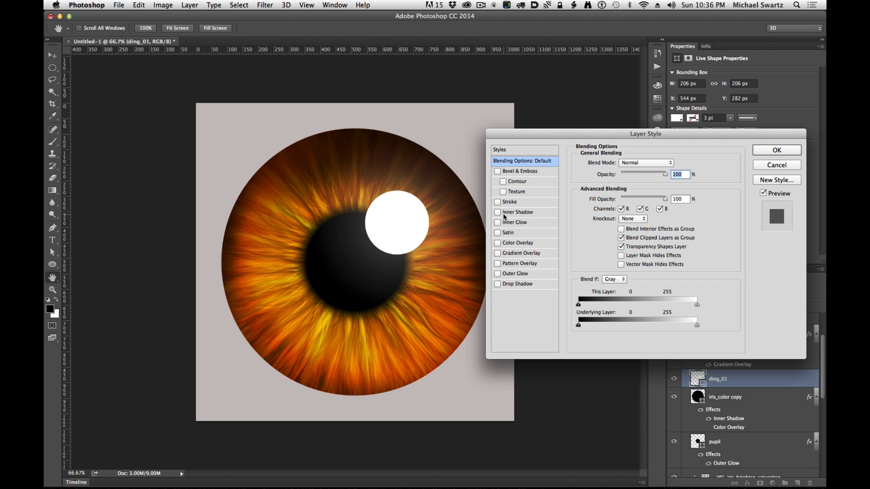
{"action": "left_click", "coordinate": [512, 223]}
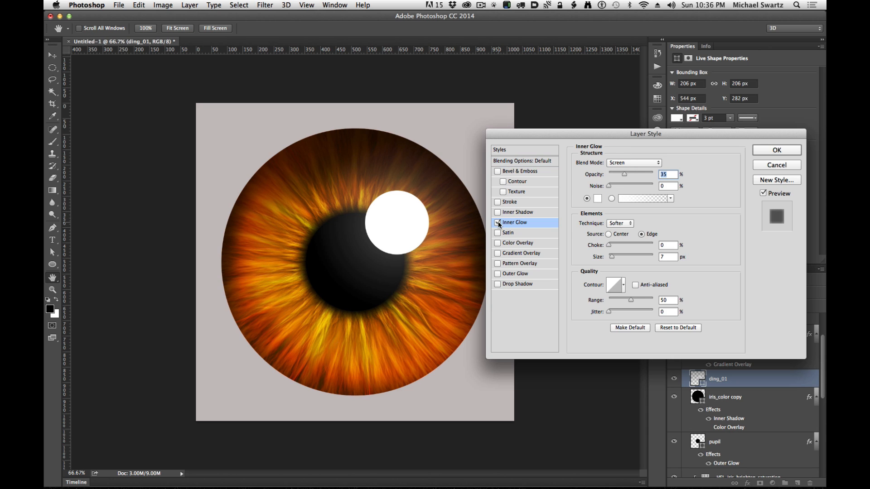
{"action": "left_click", "coordinate": [498, 223]}
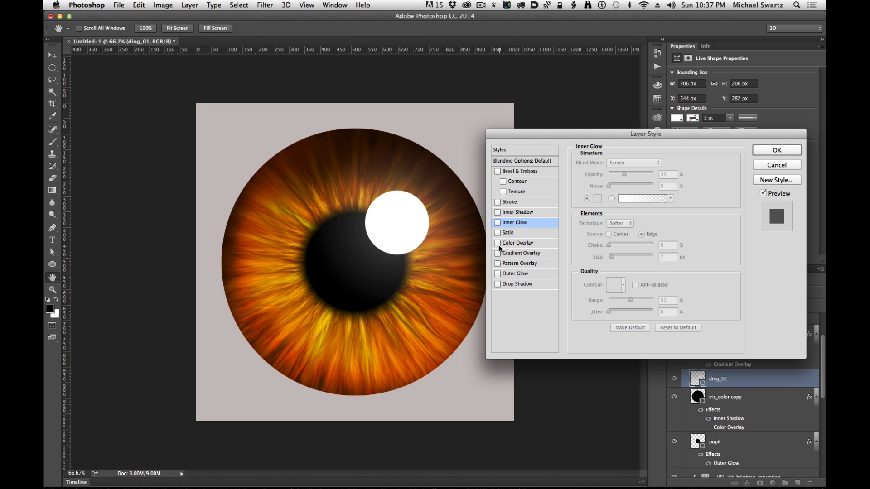
{"action": "left_click", "coordinate": [498, 274]}
{"action": "left_click", "coordinate": [510, 274]}
{"action": "left_click", "coordinate": [597, 203]}
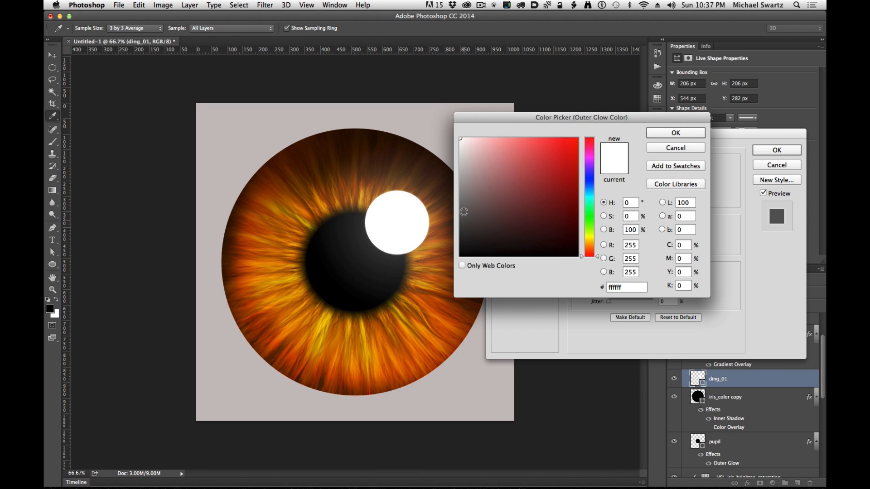
{"action": "left_click", "coordinate": [674, 133]}
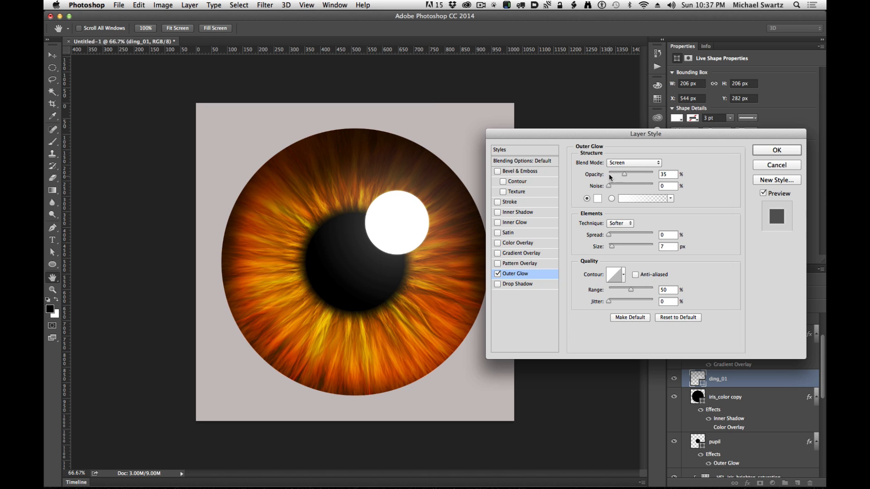
Step: Set the highlight's Outer Glow to 74% opacity and 27 px size, and accept the layer style
{"action": "left_click_drag", "start_coordinate": [623, 176], "coordinate": [679, 180]}
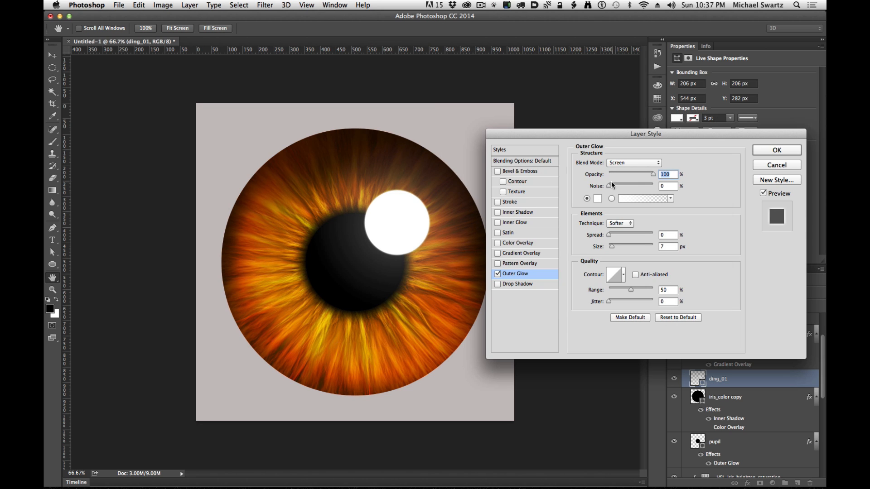
{"action": "mouse_move", "coordinate": [611, 245]}
{"action": "left_mouse_down"}
{"action": "mouse_move", "coordinate": [622, 248]}
{"action": "mouse_move", "coordinate": [615, 245]}
{"action": "left_mouse_up"}
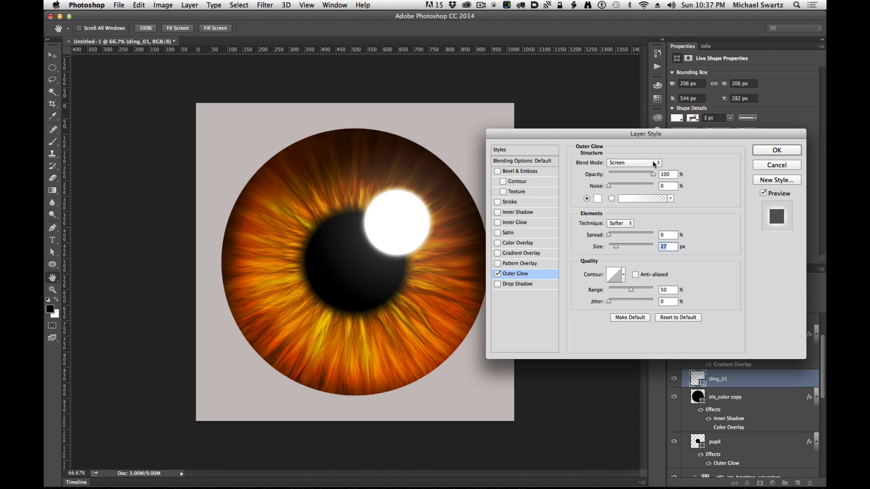
{"action": "left_click_drag", "start_coordinate": [636, 173], "coordinate": [642, 175]}
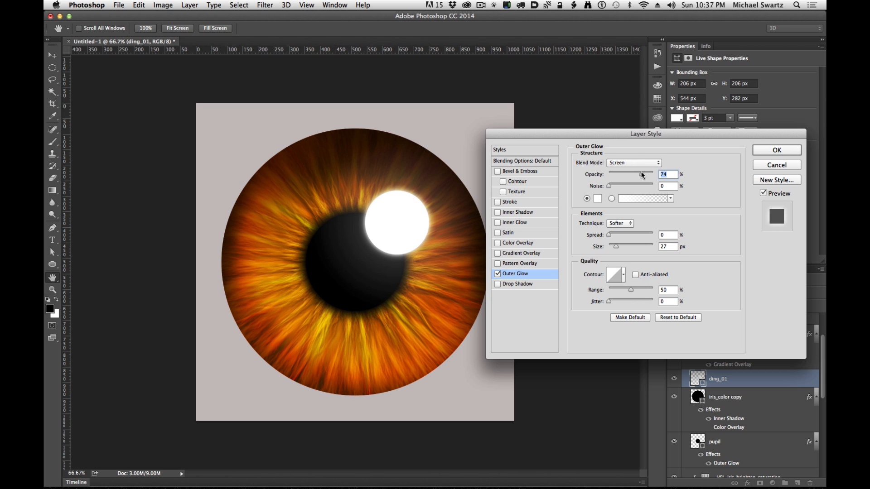
{"action": "left_click", "coordinate": [776, 153]}
Step: Examine the whole eye with its glowing highlight at smaller and larger magnifications
{"action": "key", "text": "super+minus"}
{"action": "key", "text": "super+minus"}
{"action": "key", "text": "super+minus"}
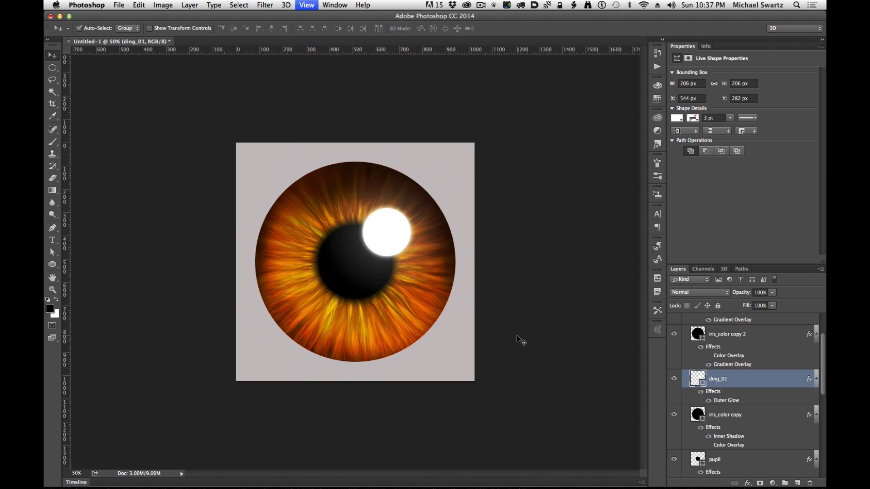
{"action": "key", "text": "super+equal"}
{"action": "key", "text": "super+equal"}
{"action": "key", "text": "super+equal"}
{"action": "key", "text": "super+minus"}
{"action": "key", "text": "super+minus"}
{"action": "key", "text": "super+minus"}
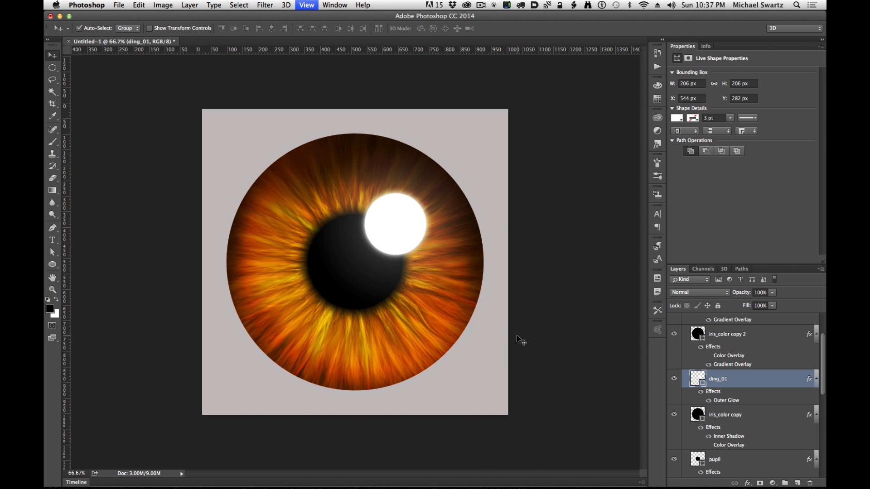